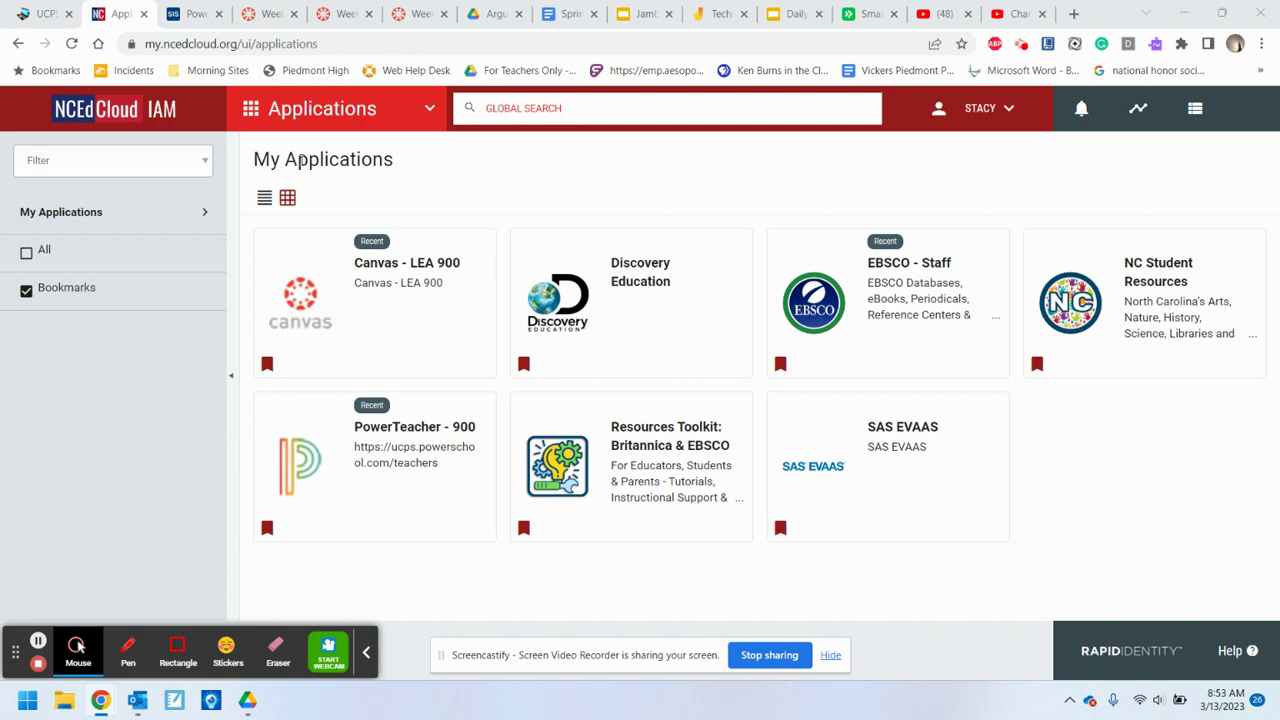
# - Launch the EBSCO - Staff application and open the Points of View resource from its resource list
pyautogui.moveTo(829, 343)
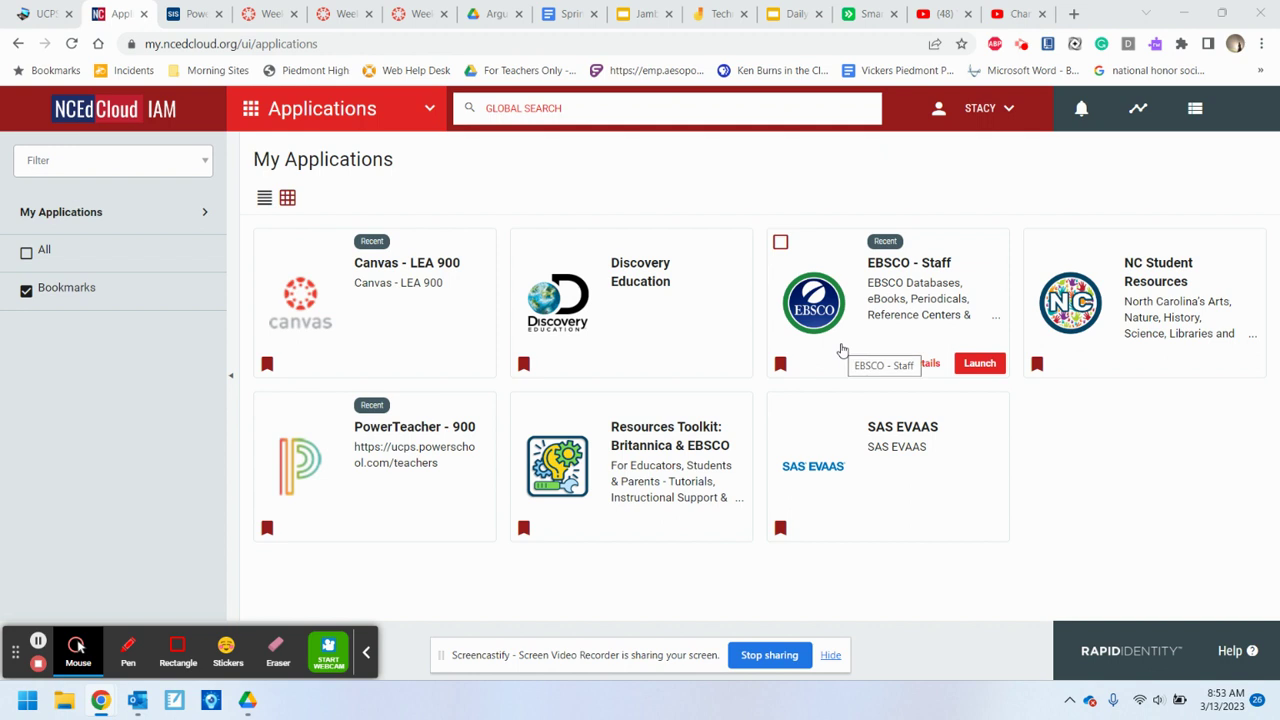
pyautogui.click(840, 347)
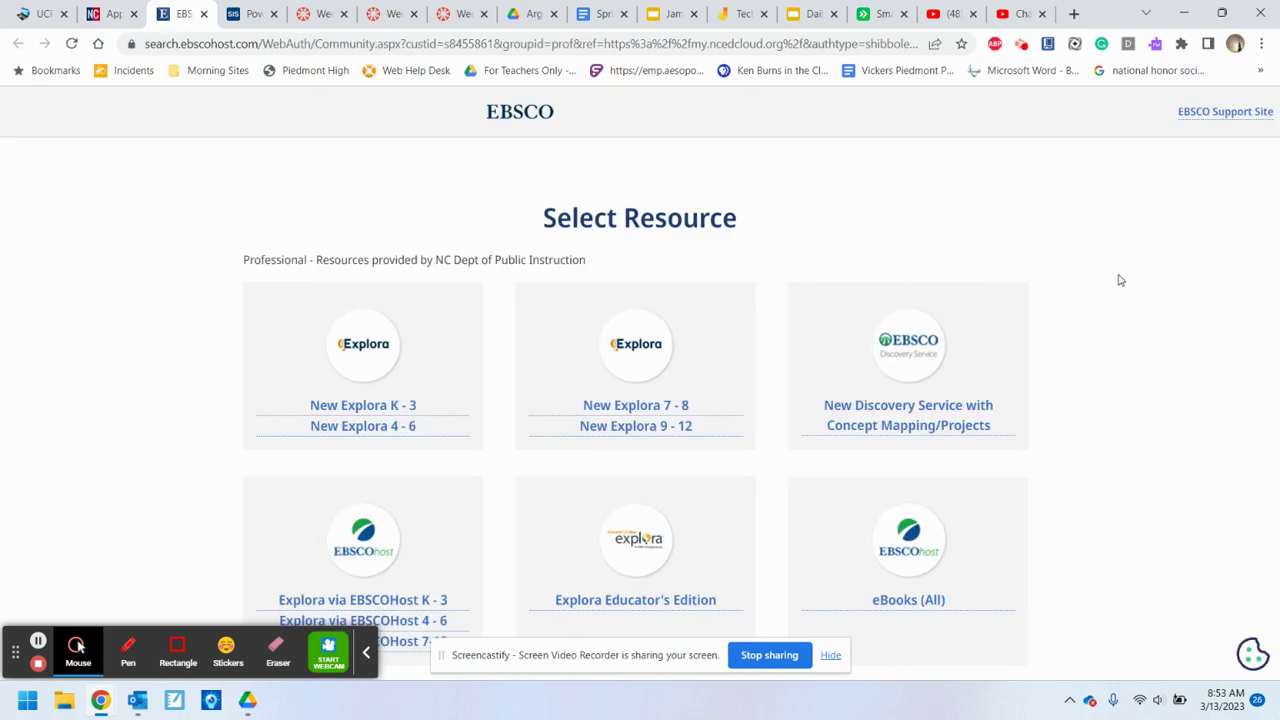
pyautogui.scroll(-3, 1120, 280)
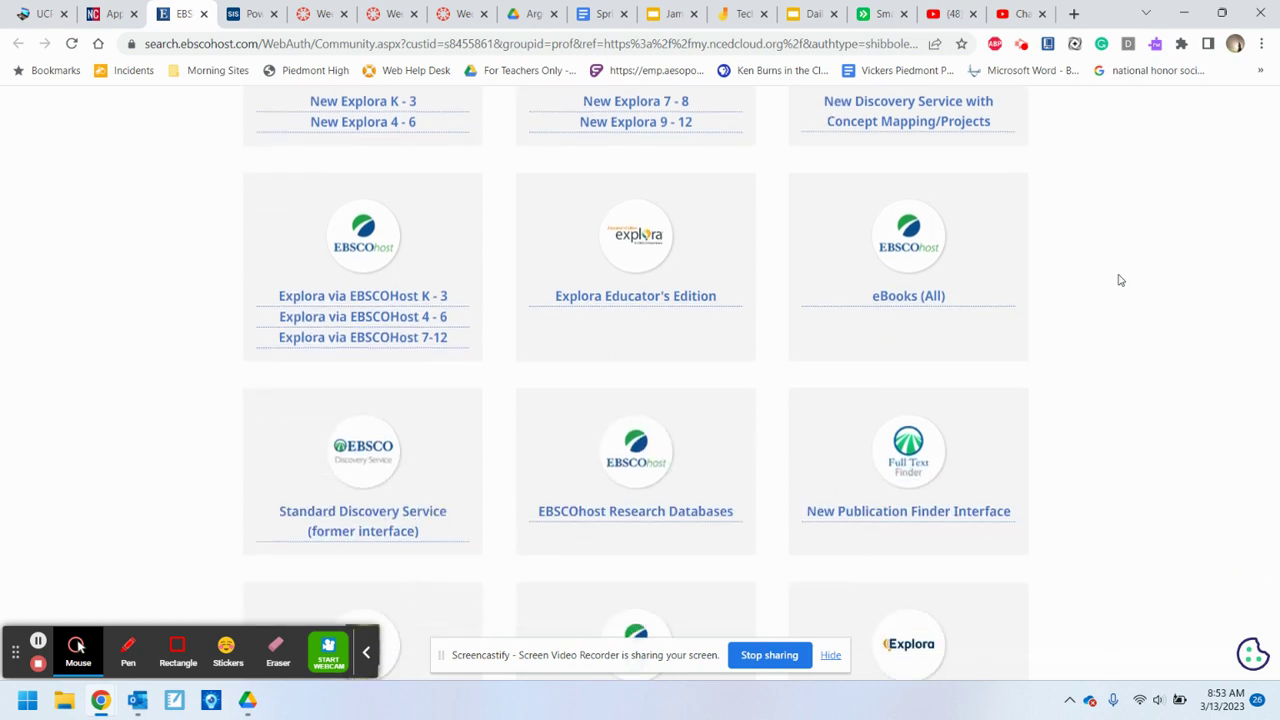
pyautogui.scroll(-5, 1120, 280)
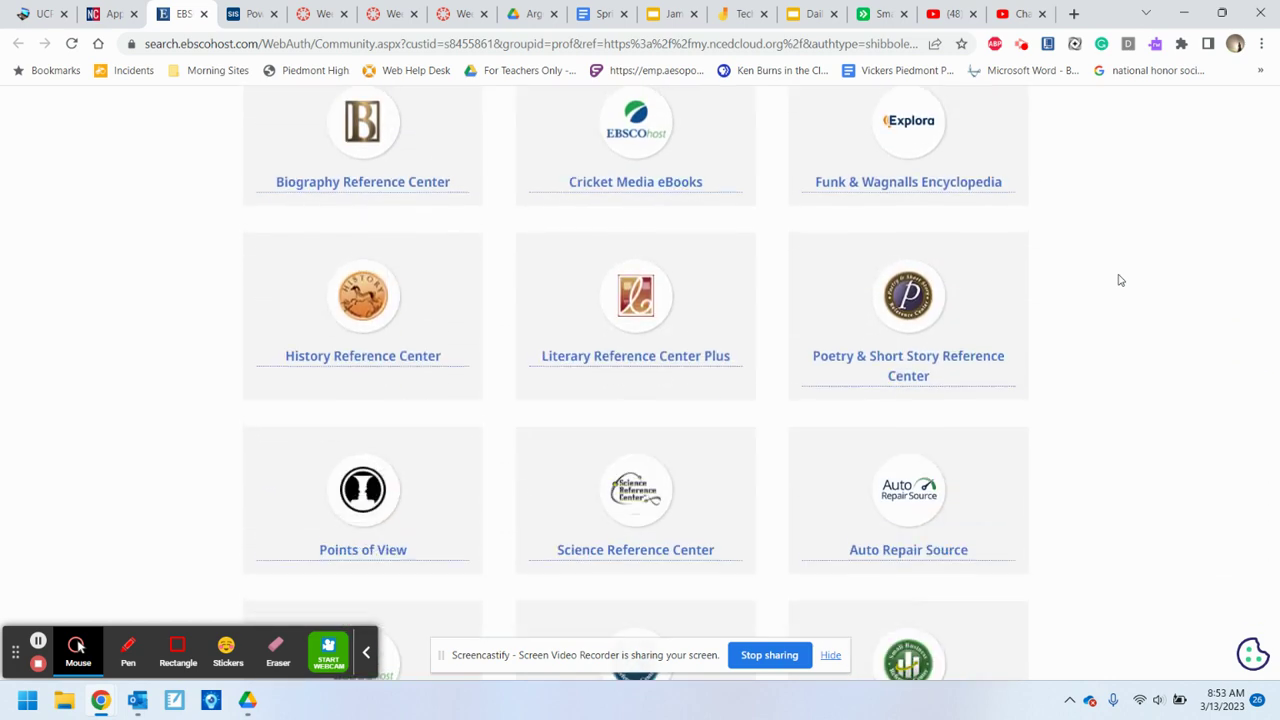
pyautogui.scroll(-1, 1120, 280)
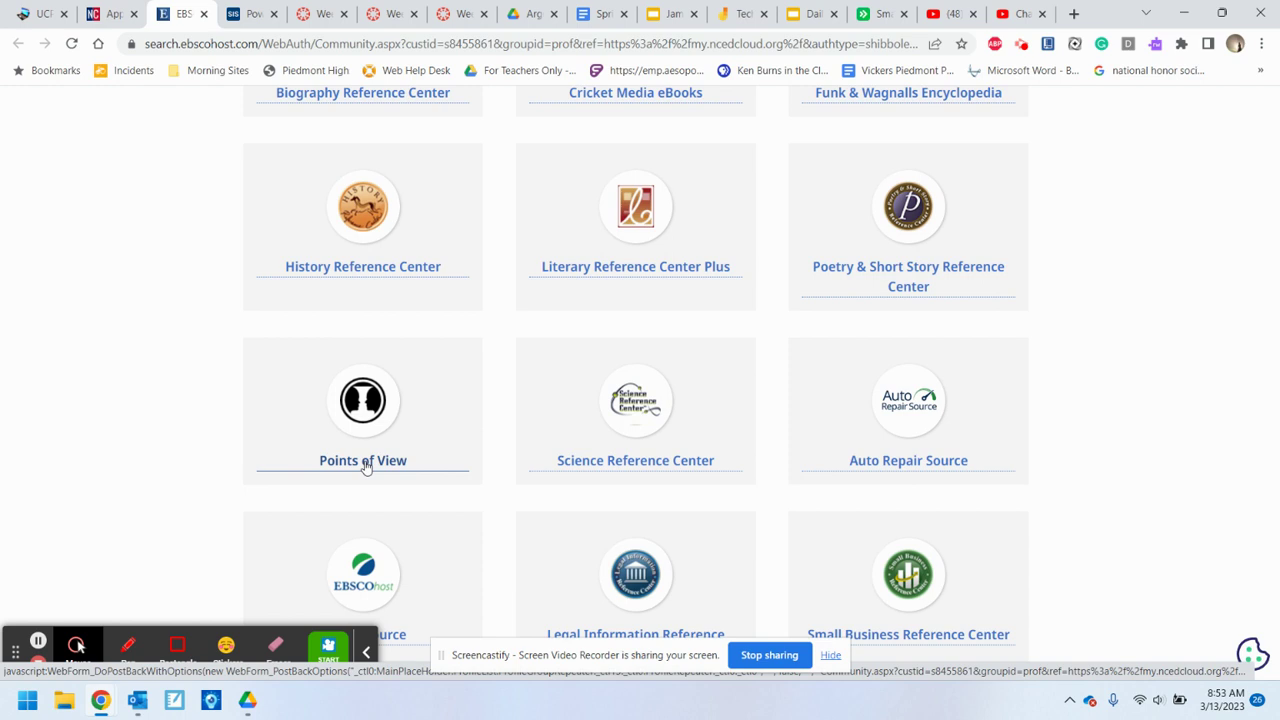
pyautogui.click(366, 462)
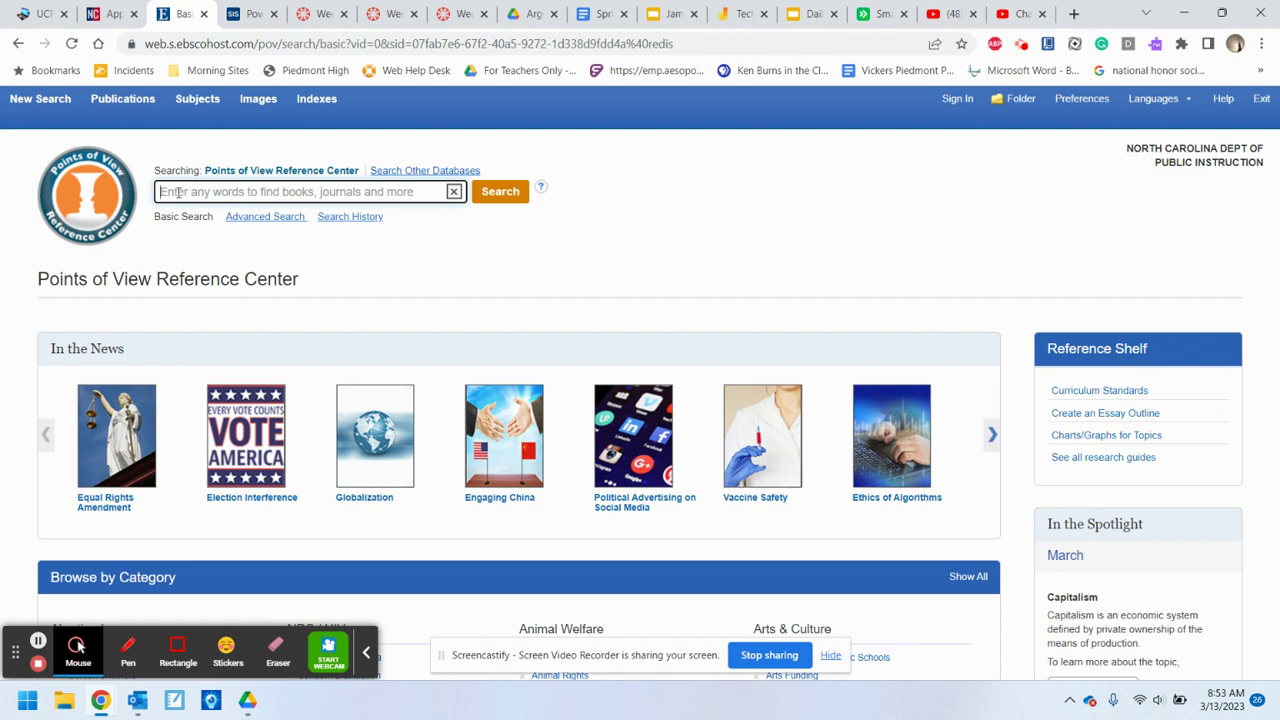
# - Search the Points of View Reference Center for "children screen time"
pyautogui.write('ch')
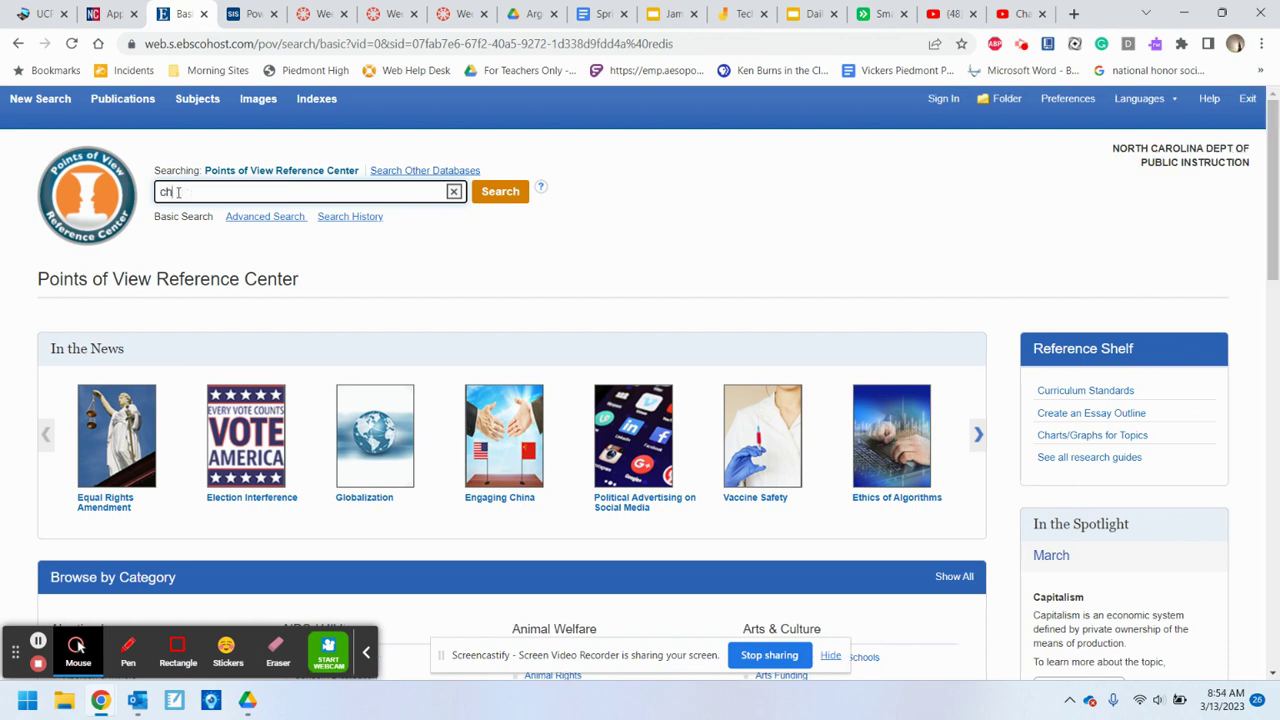
pyautogui.write('ildren screen time')
pyautogui.press('Return')
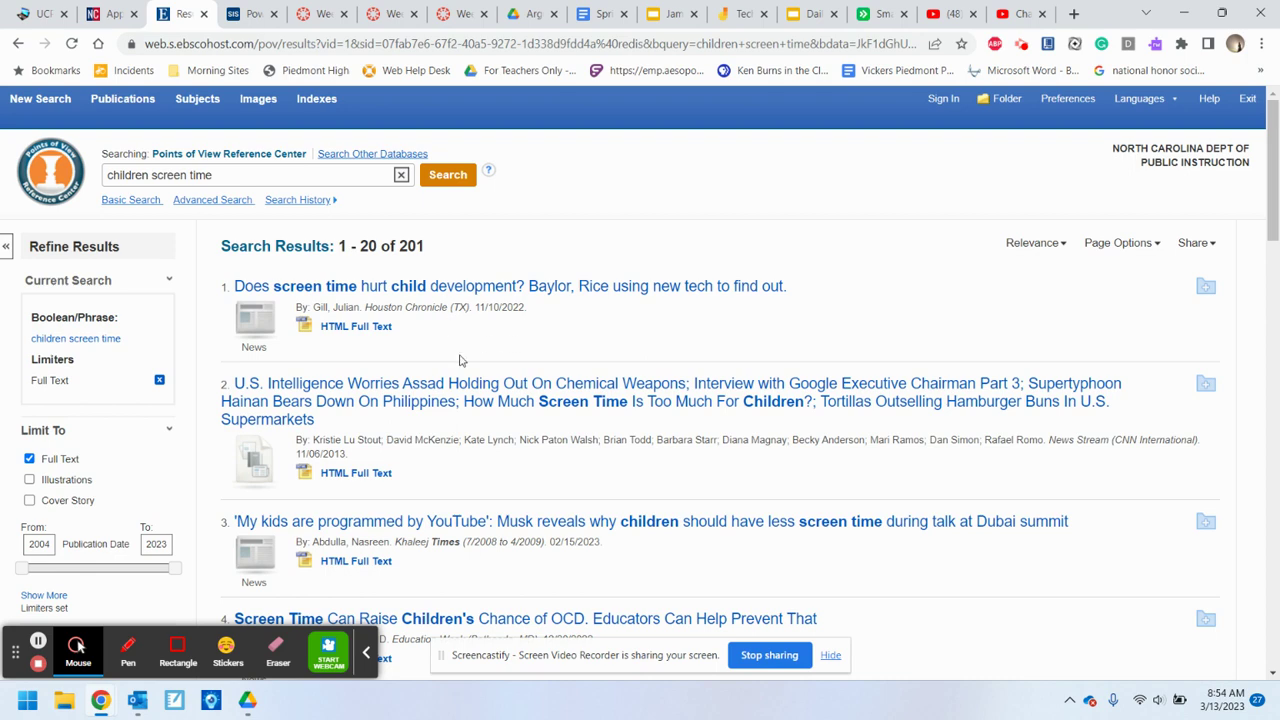
# - Open the article "Can screen time make children depressed? It may depend how long they watch, study says" from the search results
pyautogui.scroll(-3, 460, 360)
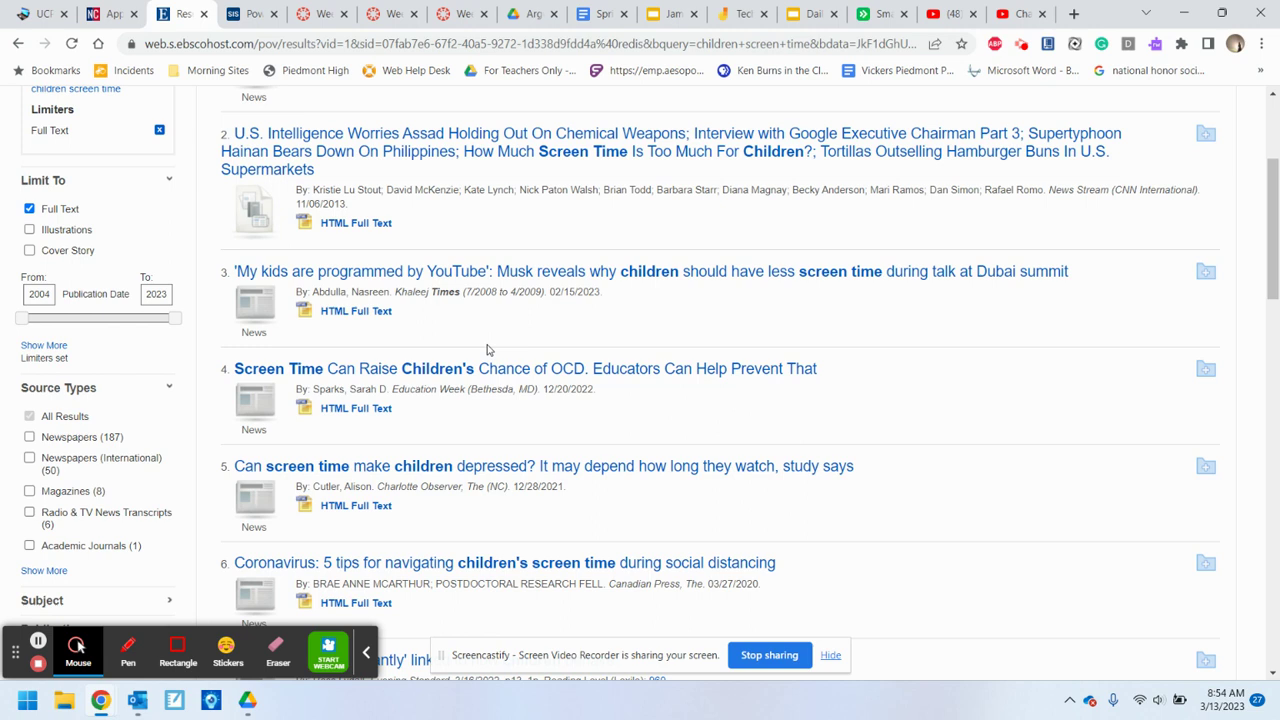
pyautogui.scroll(-1, 487, 349)
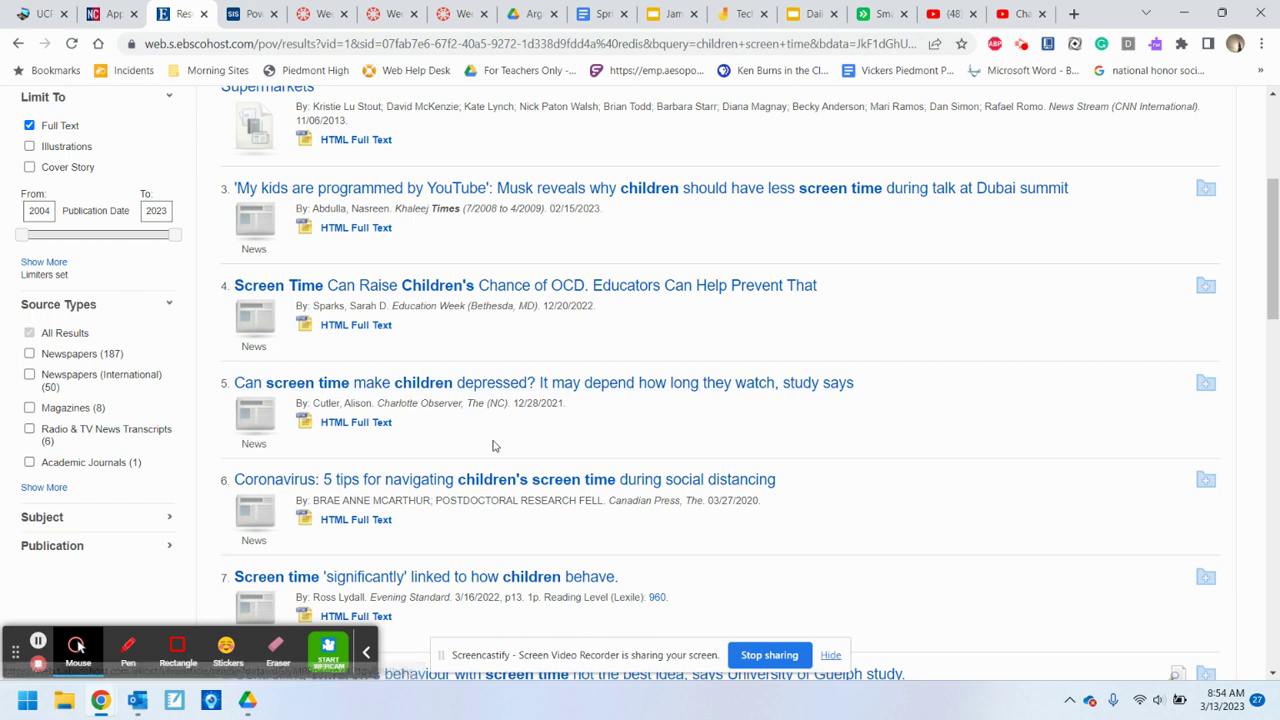
pyautogui.click(437, 390)
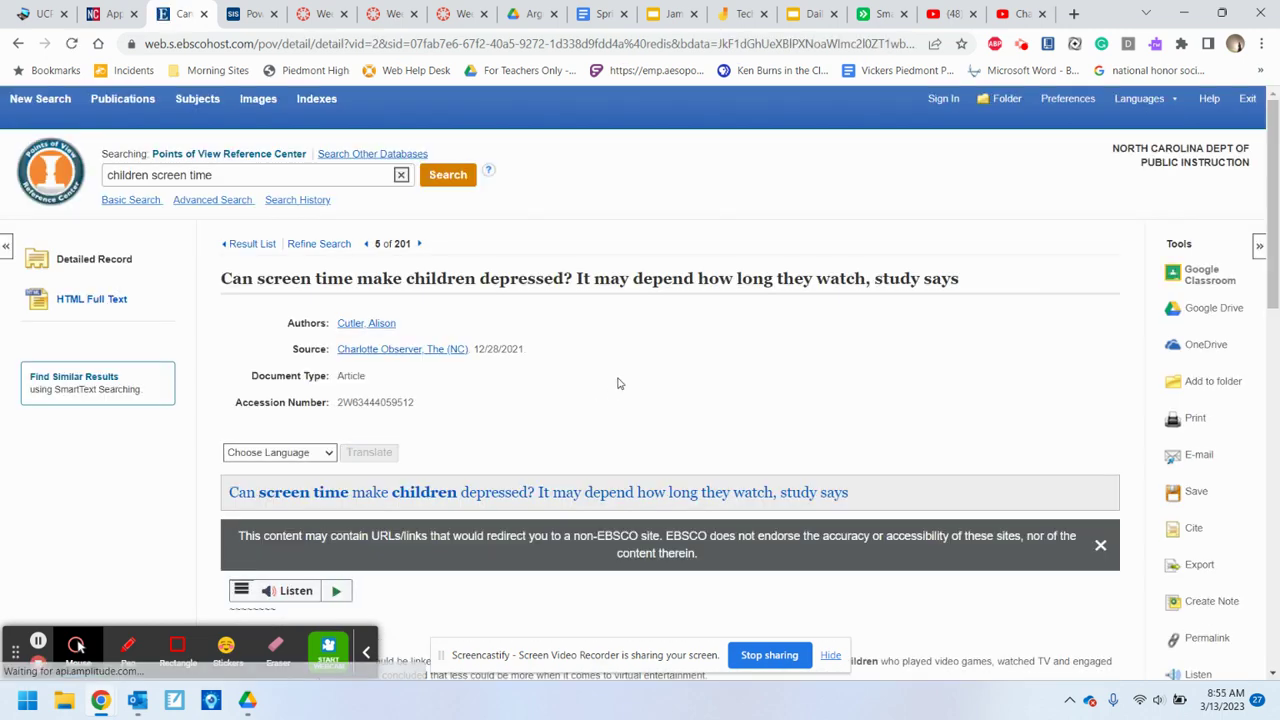
# - Skim the article's full text, start its read-aloud audio and pause the playback
pyautogui.scroll(-2, 600, 385)
pyautogui.scroll(-5, 540, 448)
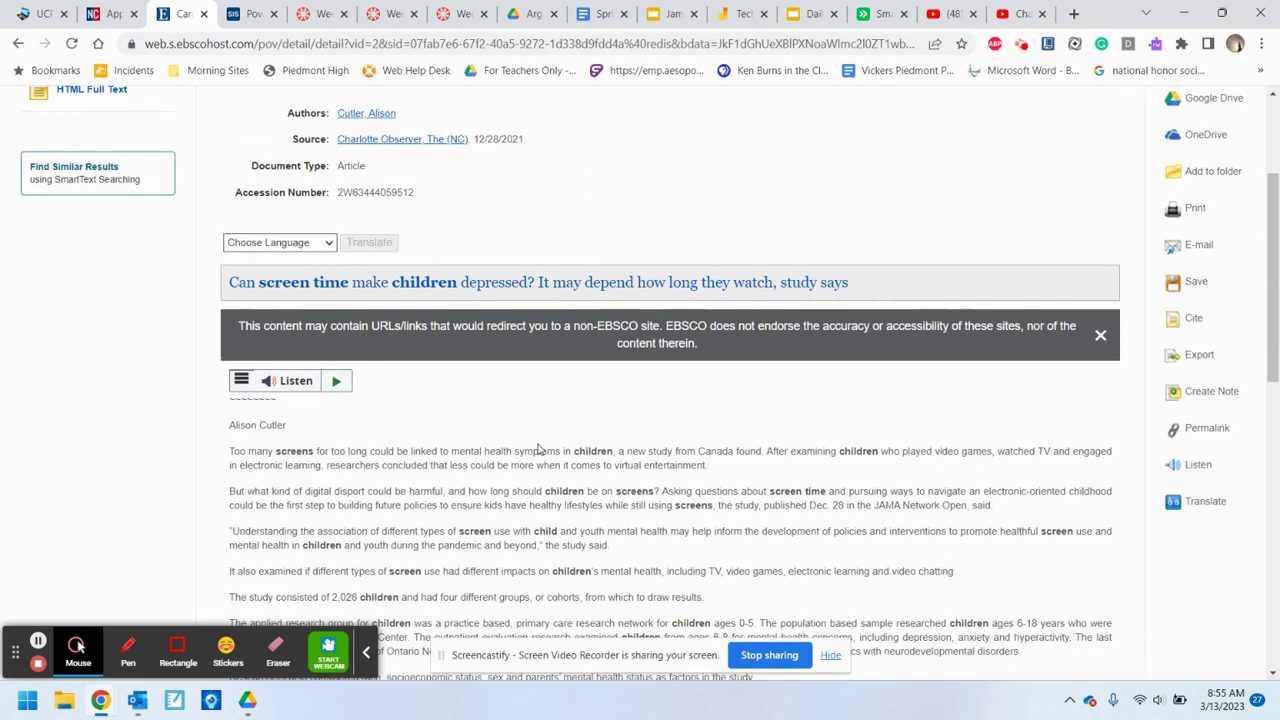
pyautogui.scroll(-5, 538, 449)
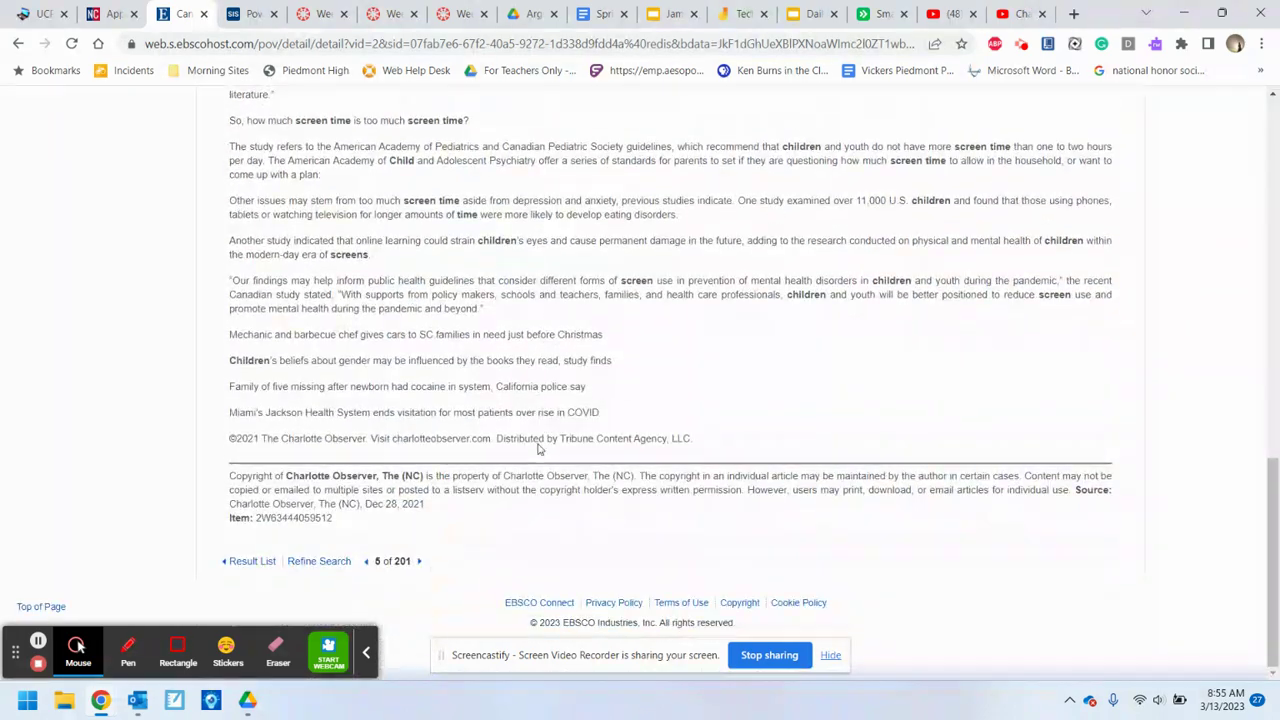
pyautogui.scroll(5, 538, 445)
pyautogui.scroll(5, 538, 447)
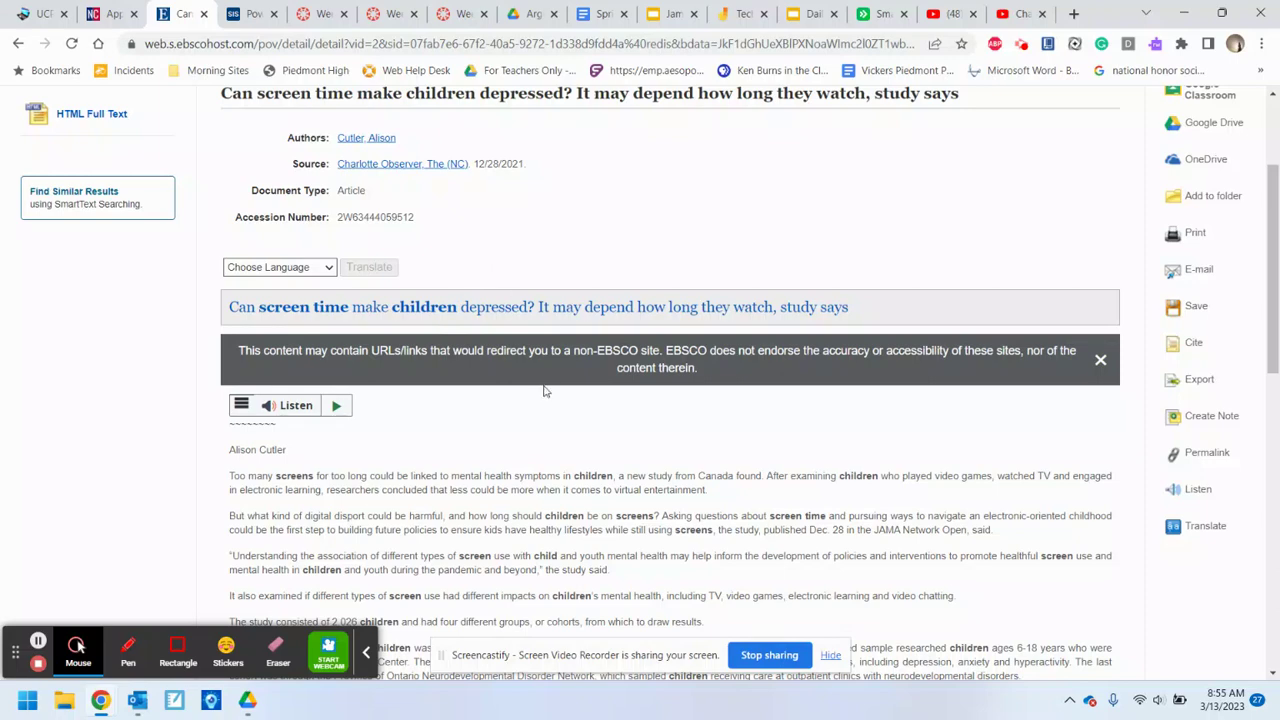
pyautogui.click(337, 409)
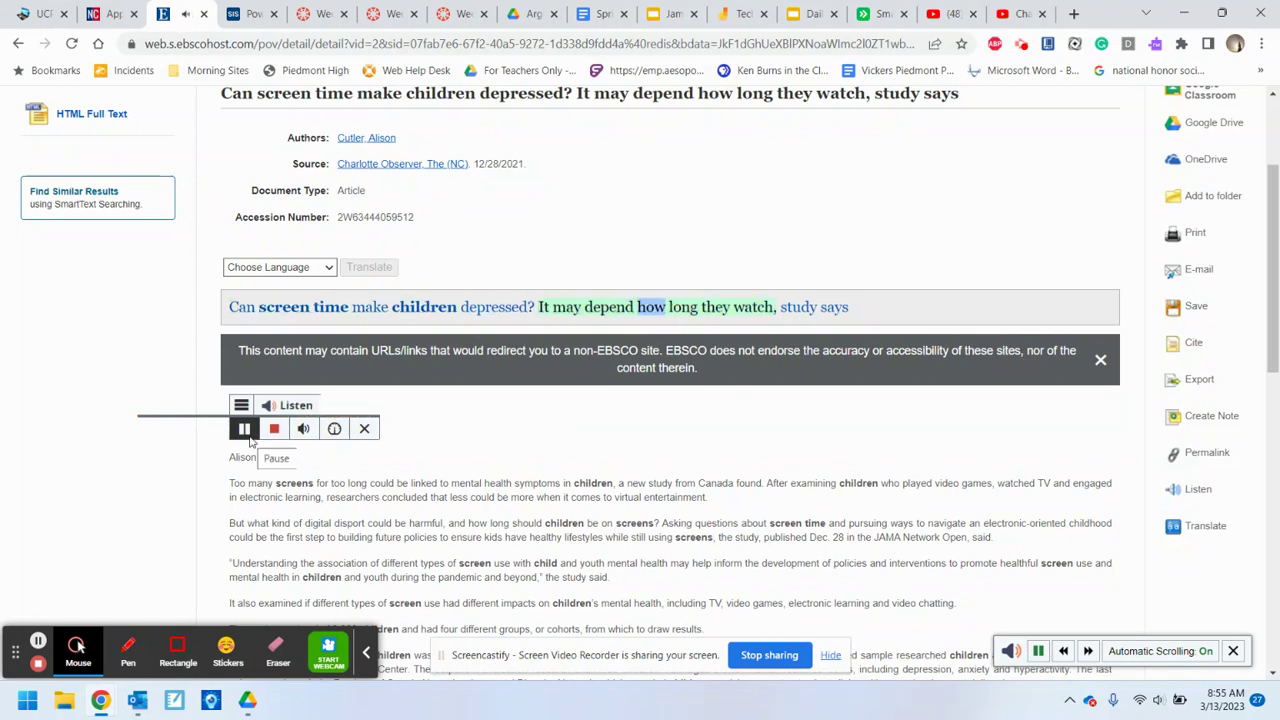
pyautogui.click(244, 489)
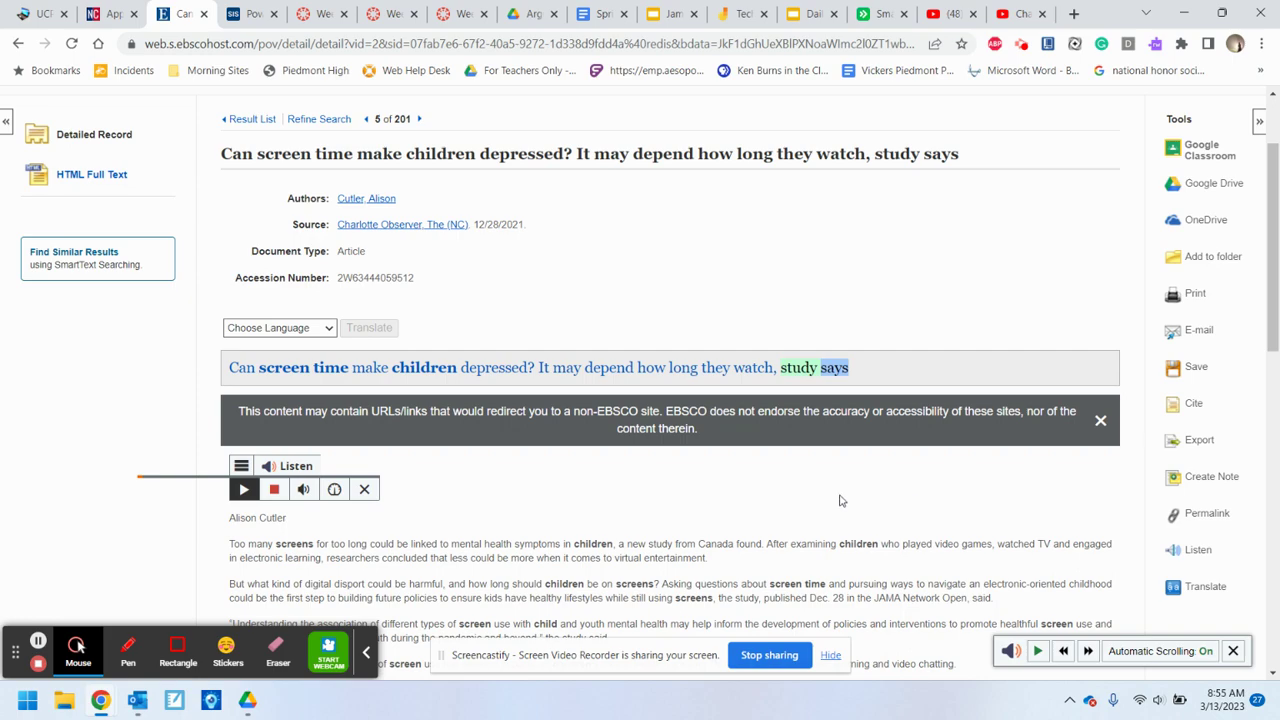
# - Save the article to Google Drive and dismiss the save panel
pyautogui.scroll(-5, 840, 500)
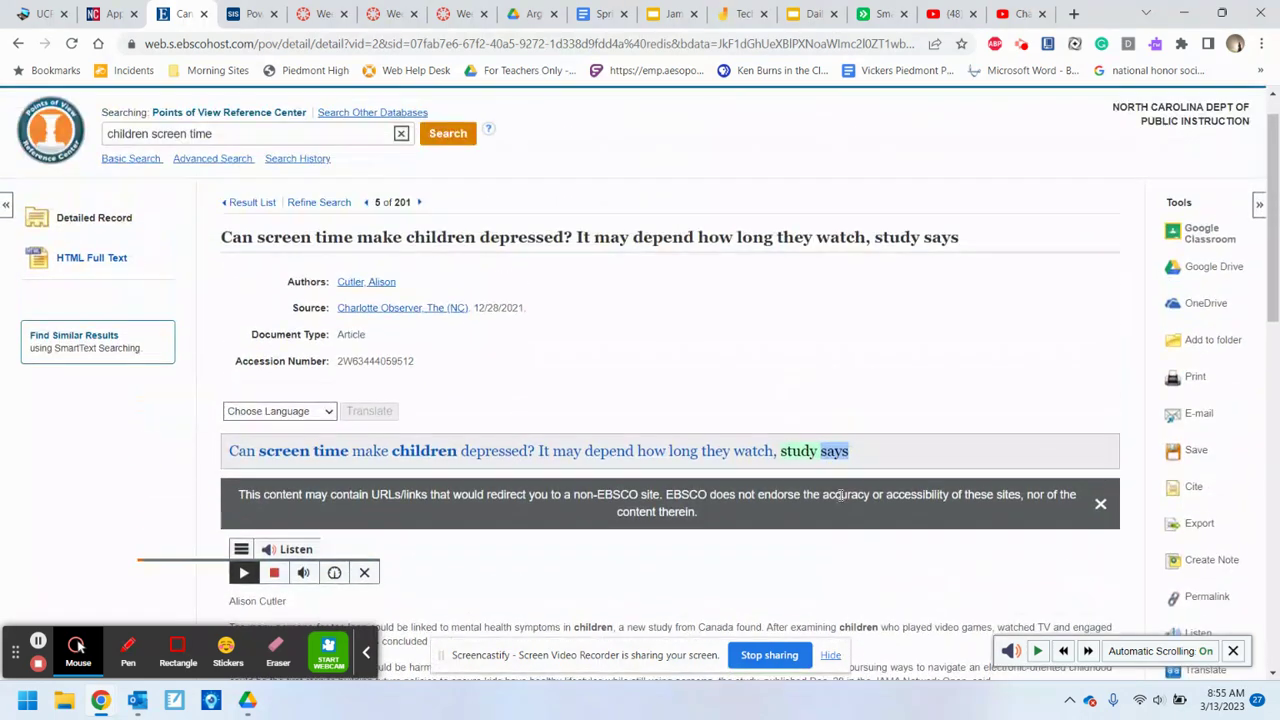
pyautogui.scroll(-1, 840, 495)
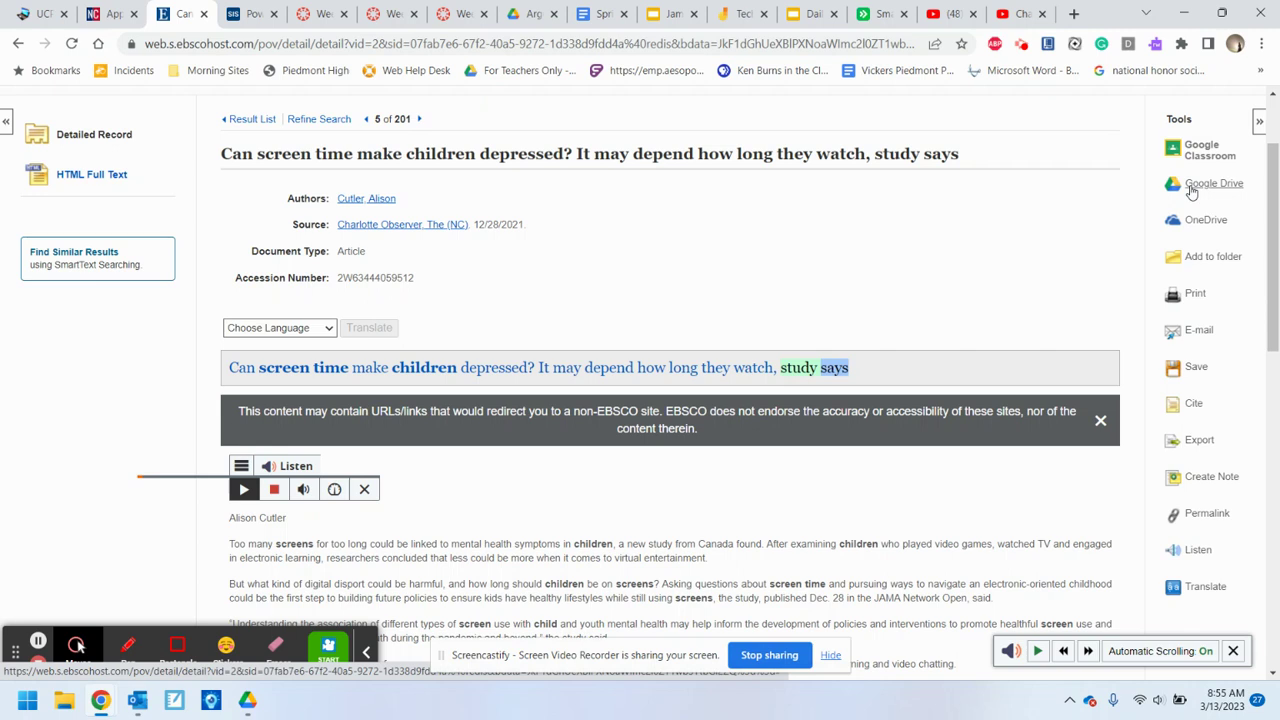
pyautogui.click(1191, 186)
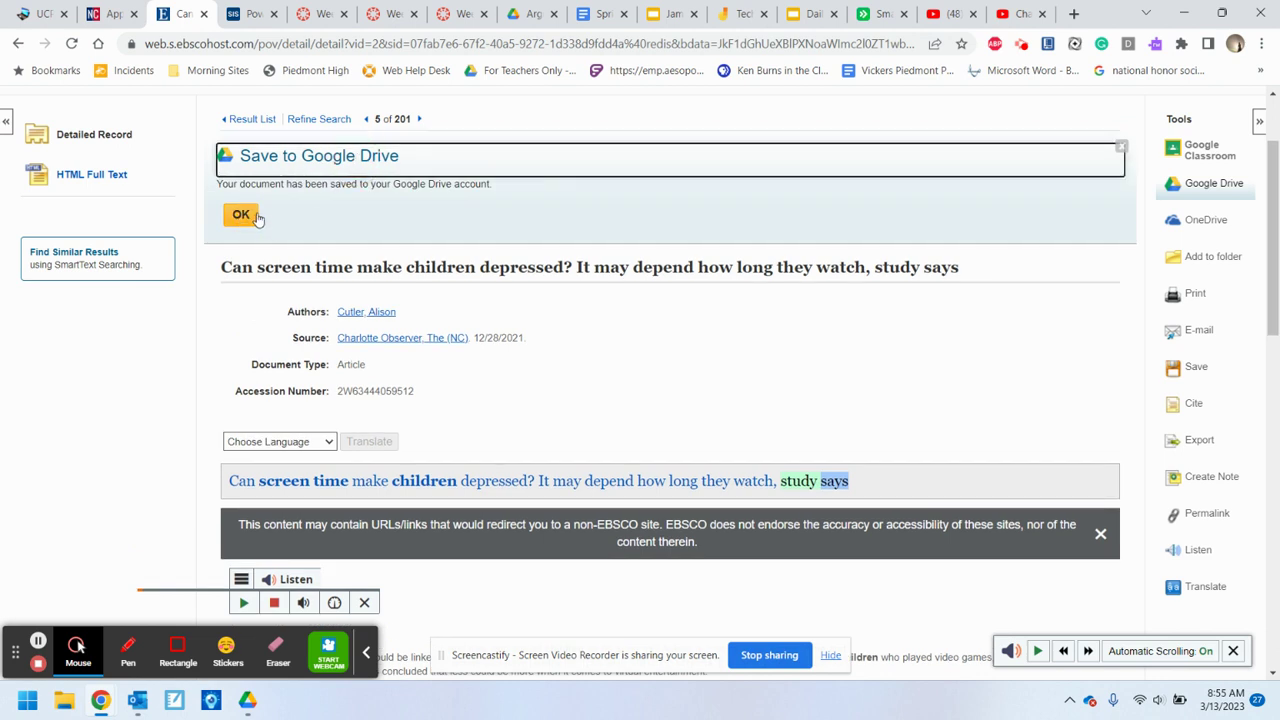
pyautogui.click(241, 217)
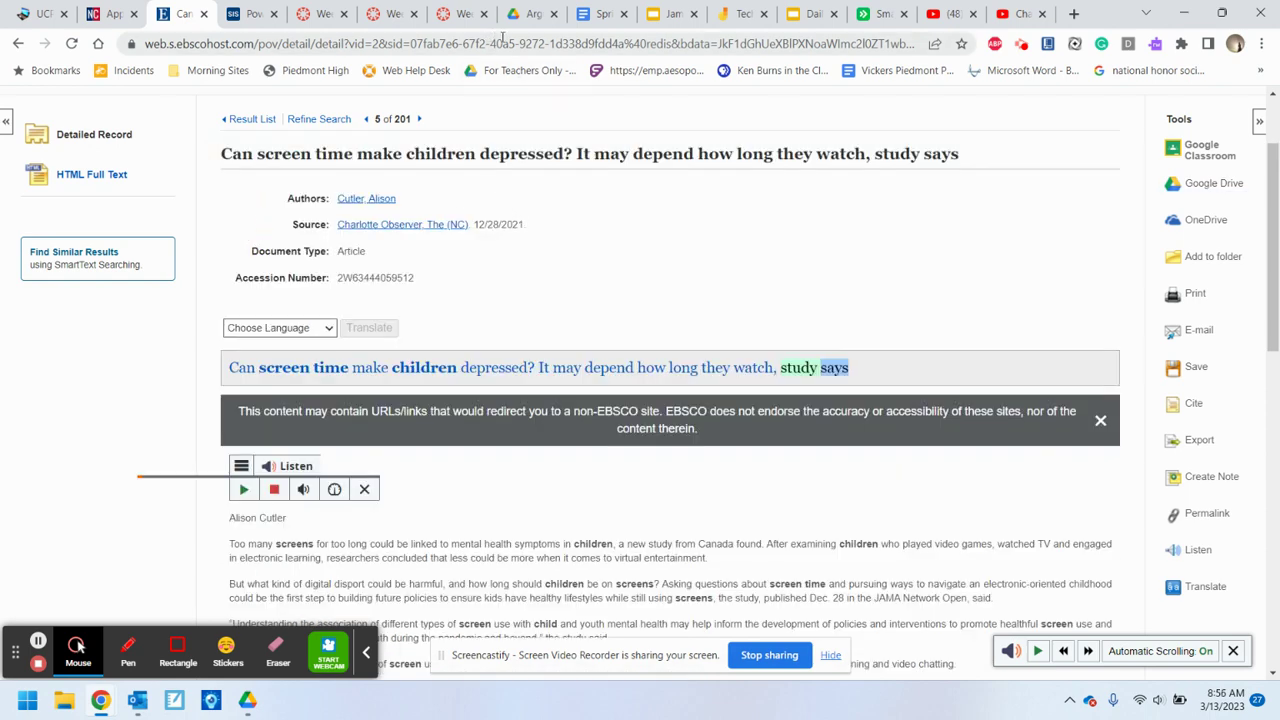
# - Switch to Google Drive, check the newly uploaded article file in My Drive, and return to the EBSCO article
pyautogui.click(533, 15)
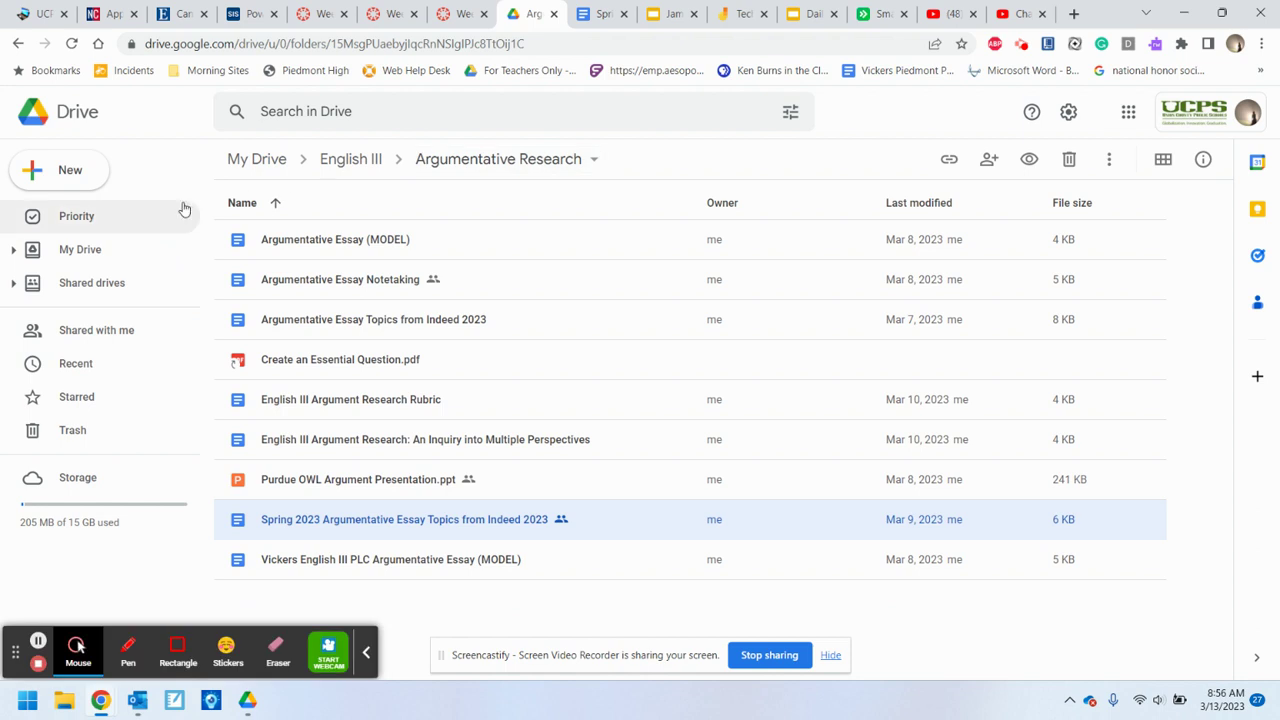
pyautogui.click(92, 255)
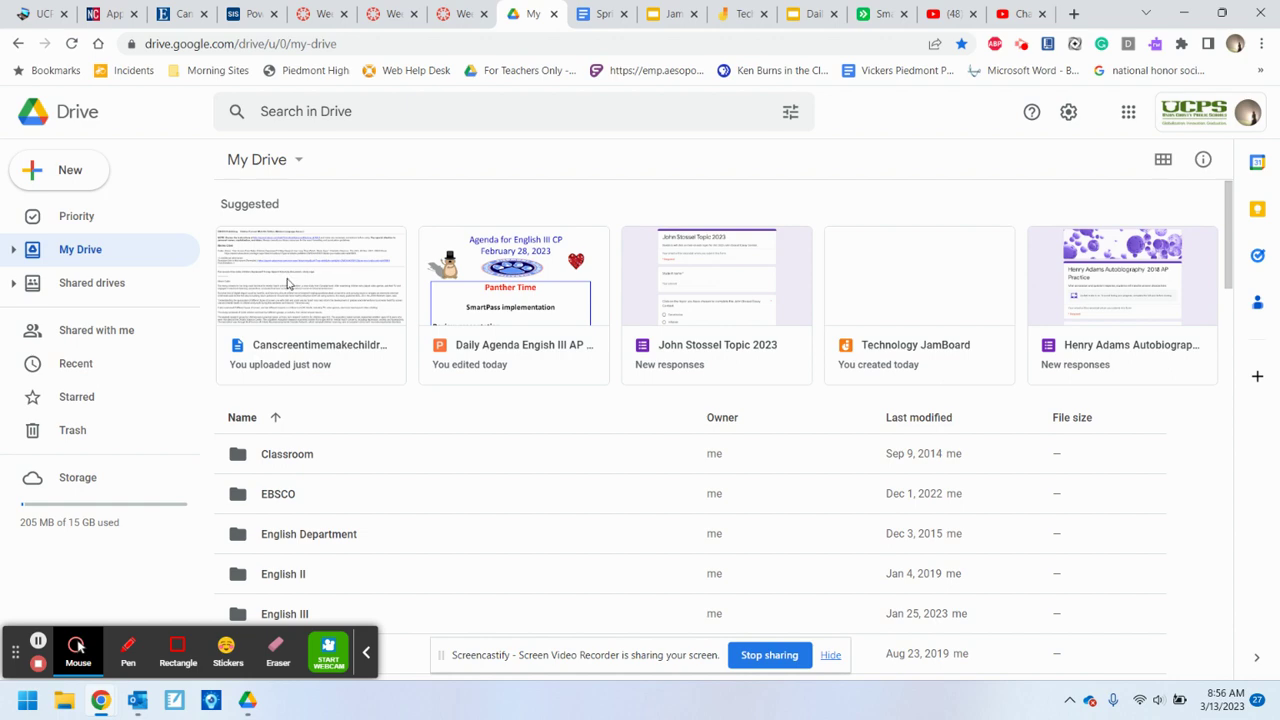
pyautogui.click(287, 278)
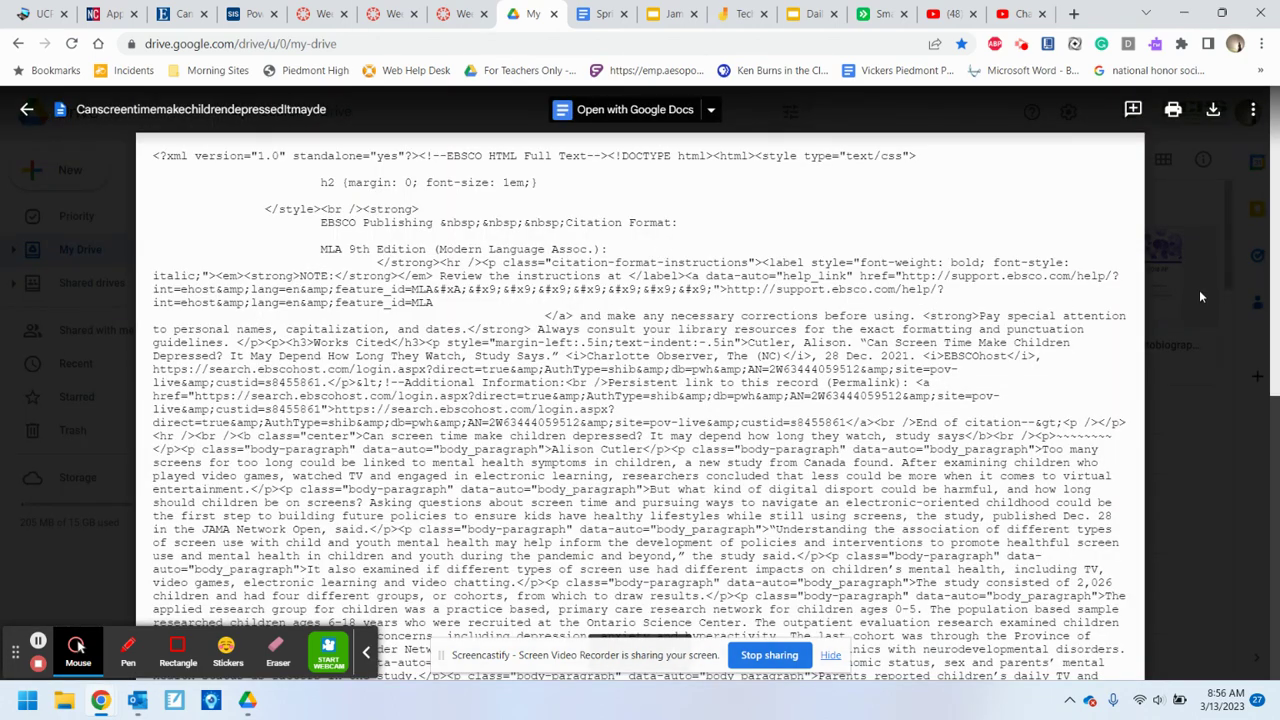
pyautogui.scroll(-5, 1201, 296)
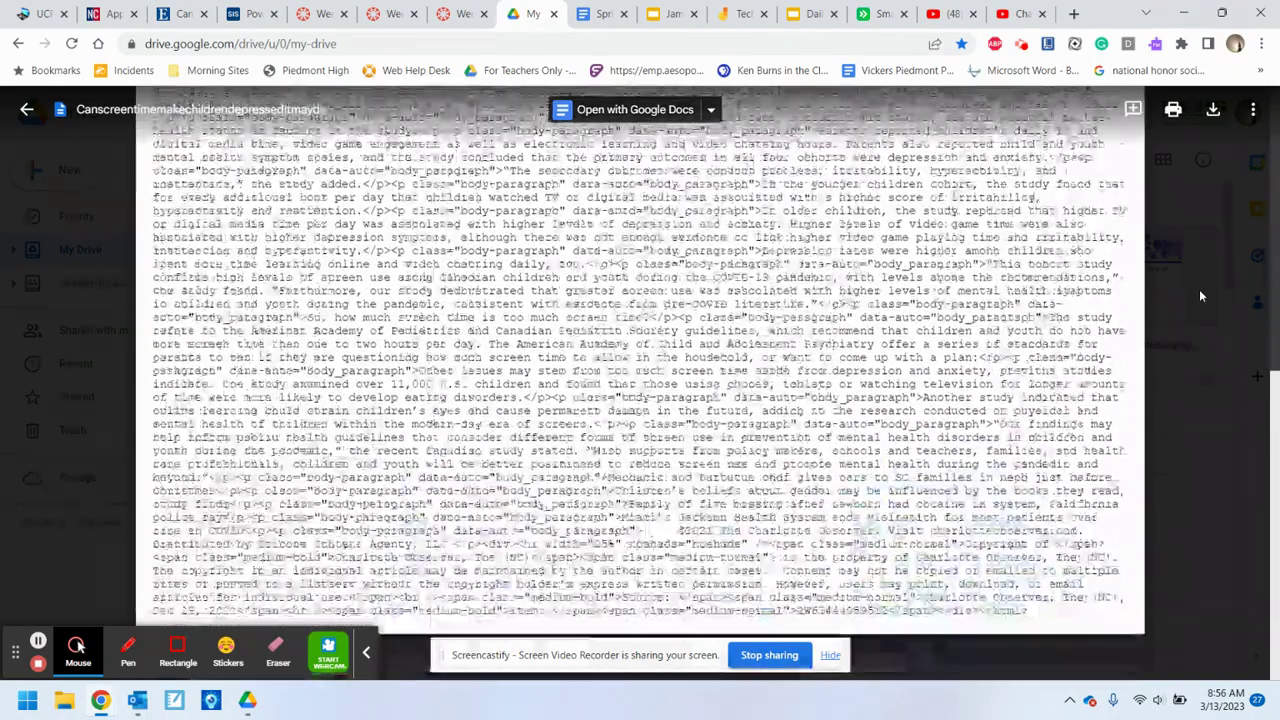
pyautogui.scroll(5, 1199, 289)
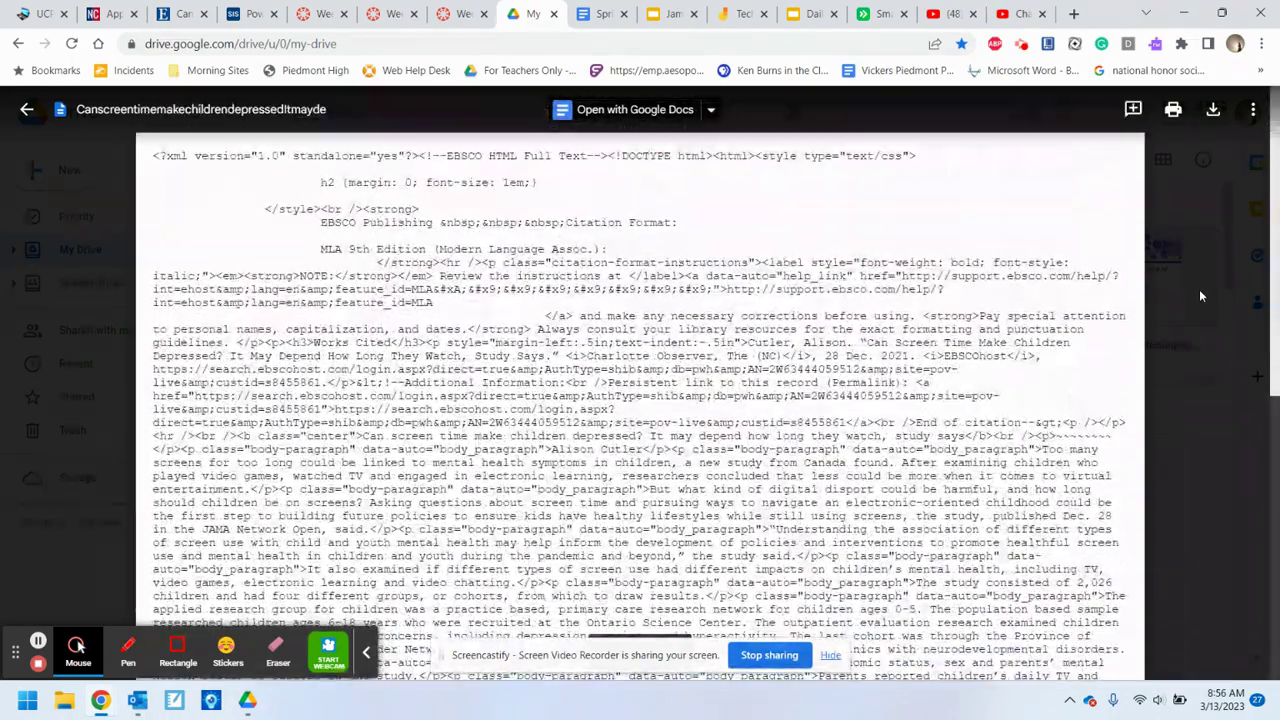
pyautogui.click(554, 17)
pyautogui.click(190, 13)
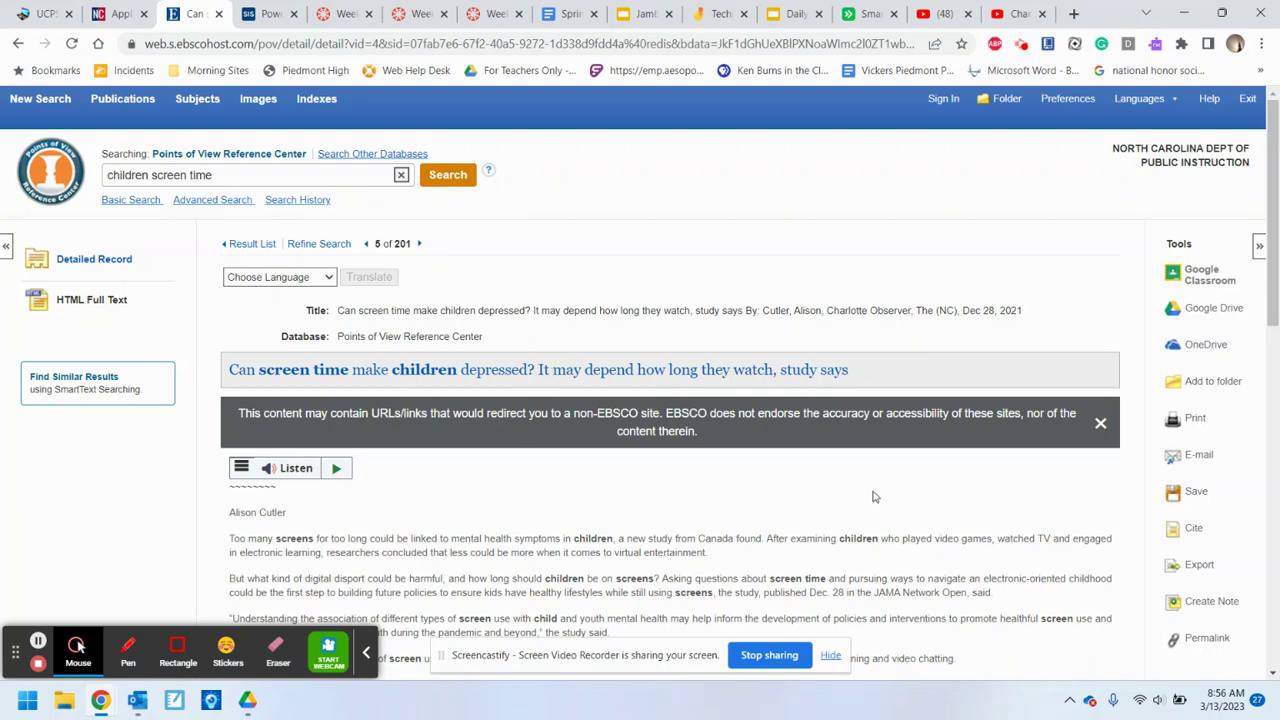
# - Dismiss the external-links notice and save the article using the MLA 9th Edition (Modern Language Assoc.) citation format
pyautogui.scroll(-2, 872, 497)
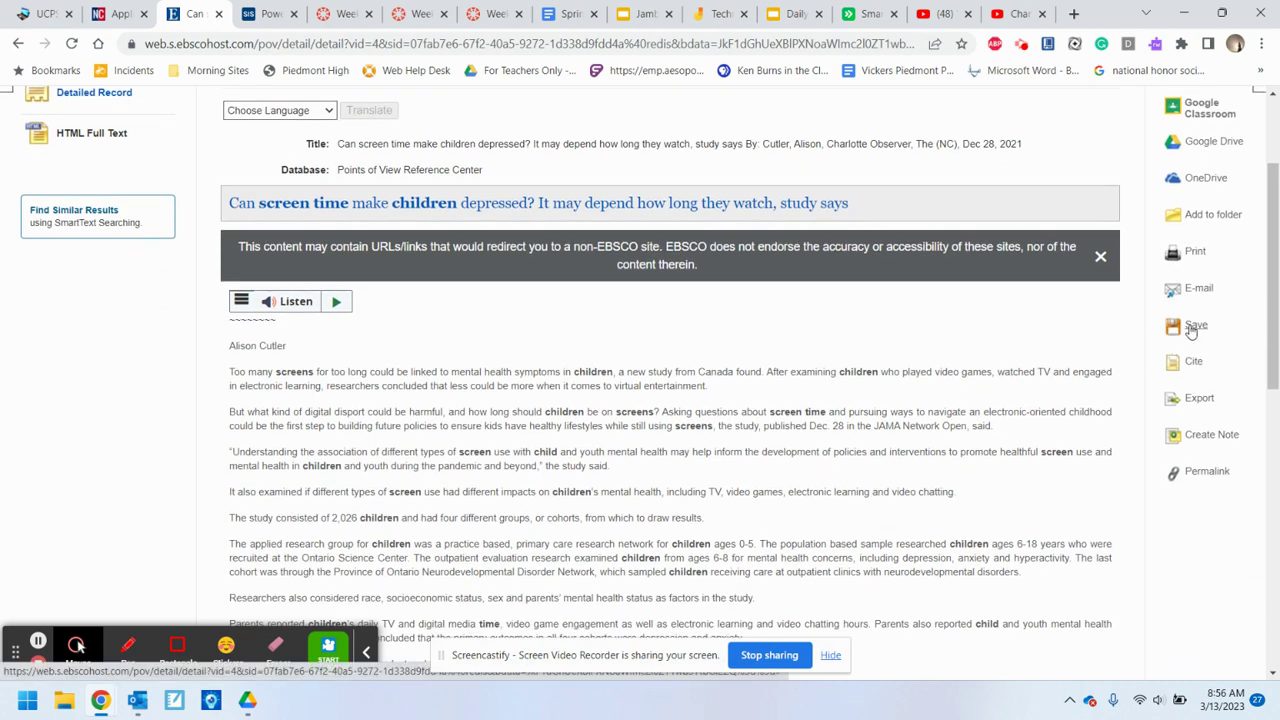
pyautogui.click(1100, 257)
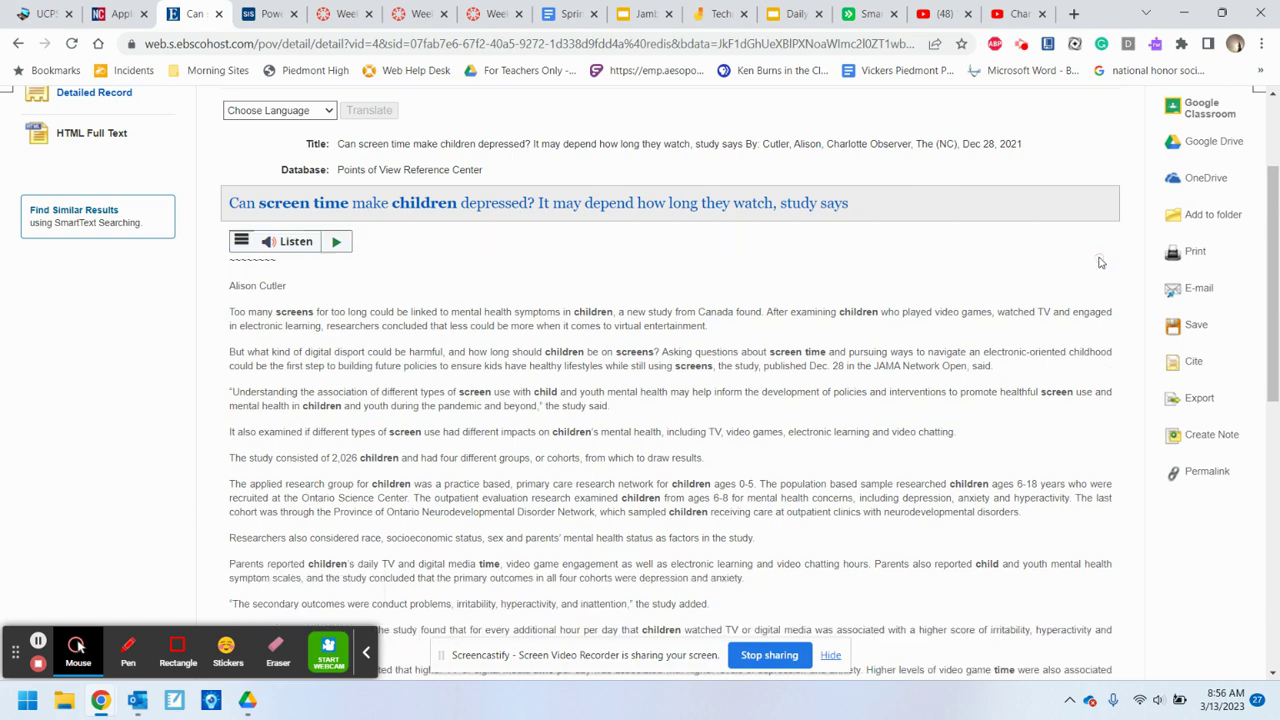
pyautogui.click(1194, 324)
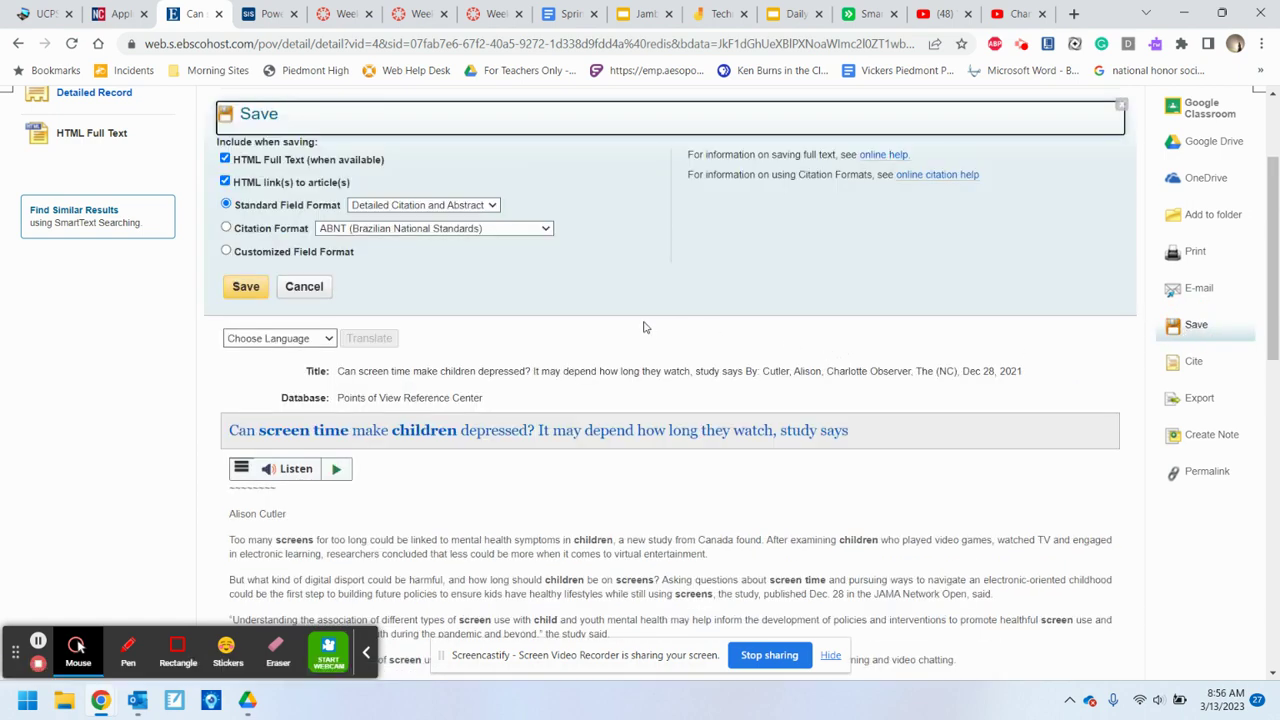
pyautogui.click(227, 228)
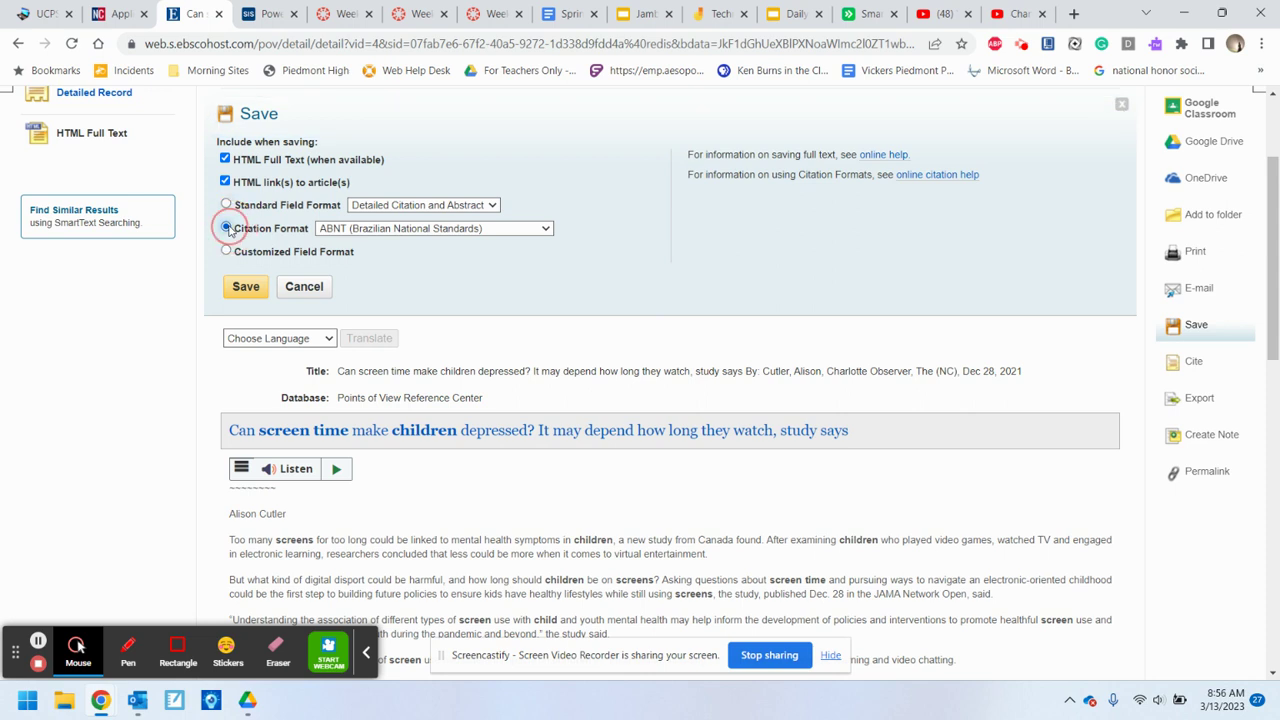
pyautogui.click(548, 230)
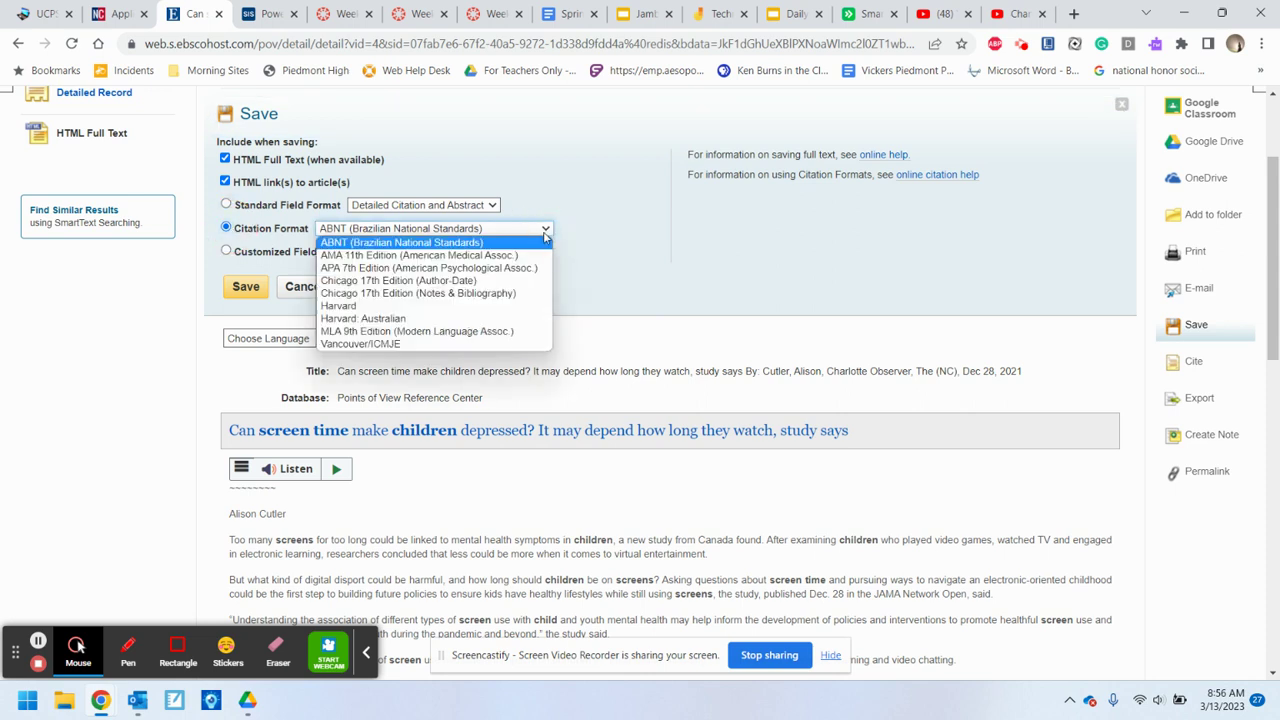
pyautogui.click(497, 333)
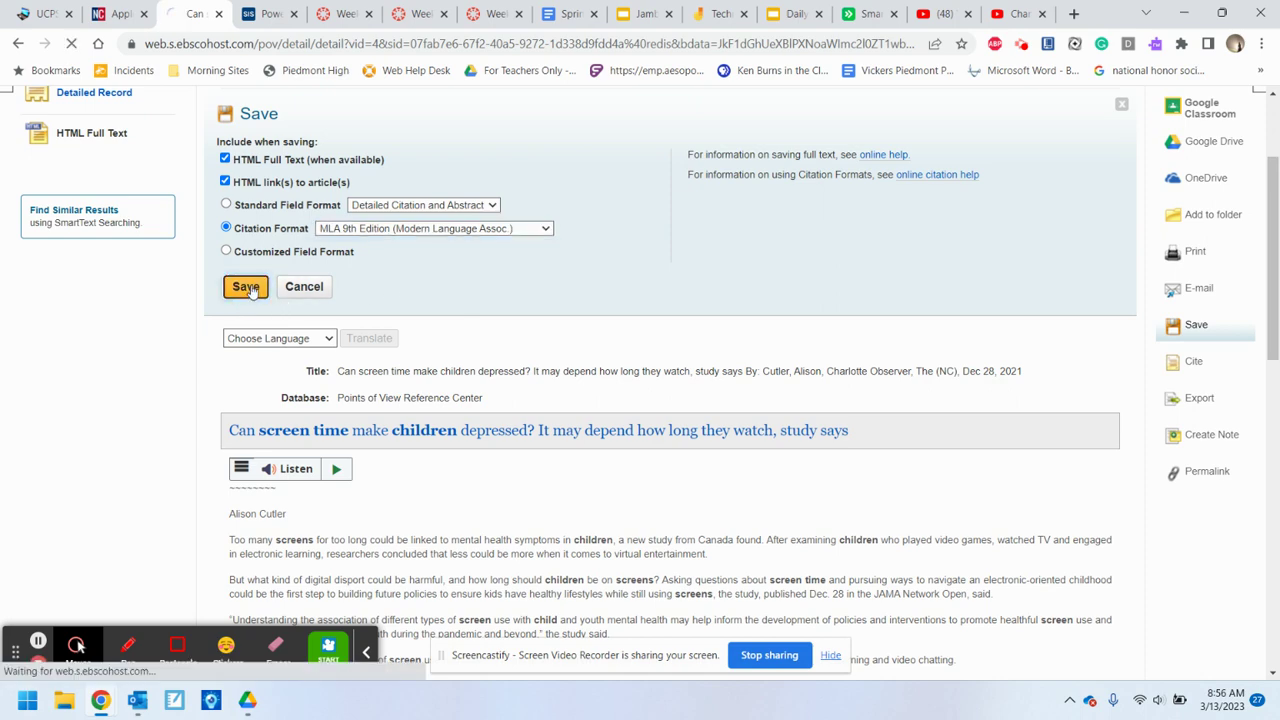
pyautogui.click(246, 287)
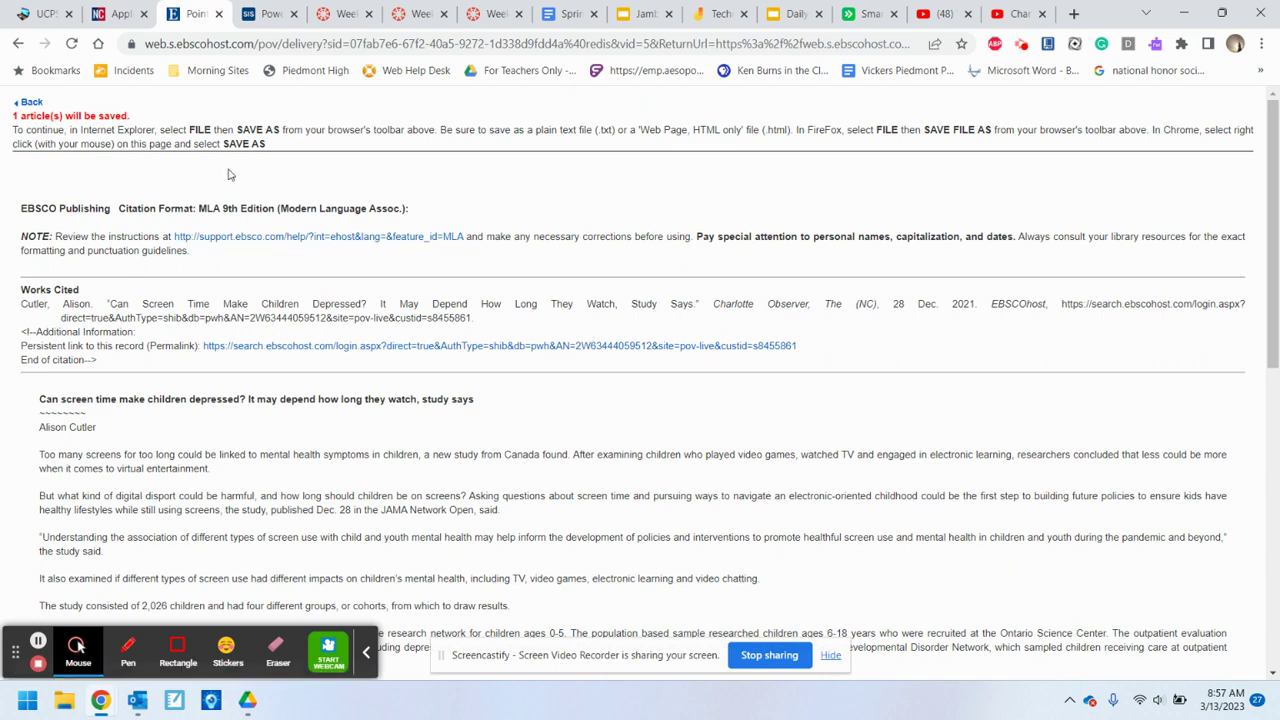
# - Return to the article, show its citation formats and copy the full MLA 9th Edition works-cited entry
pyautogui.click(18, 44)
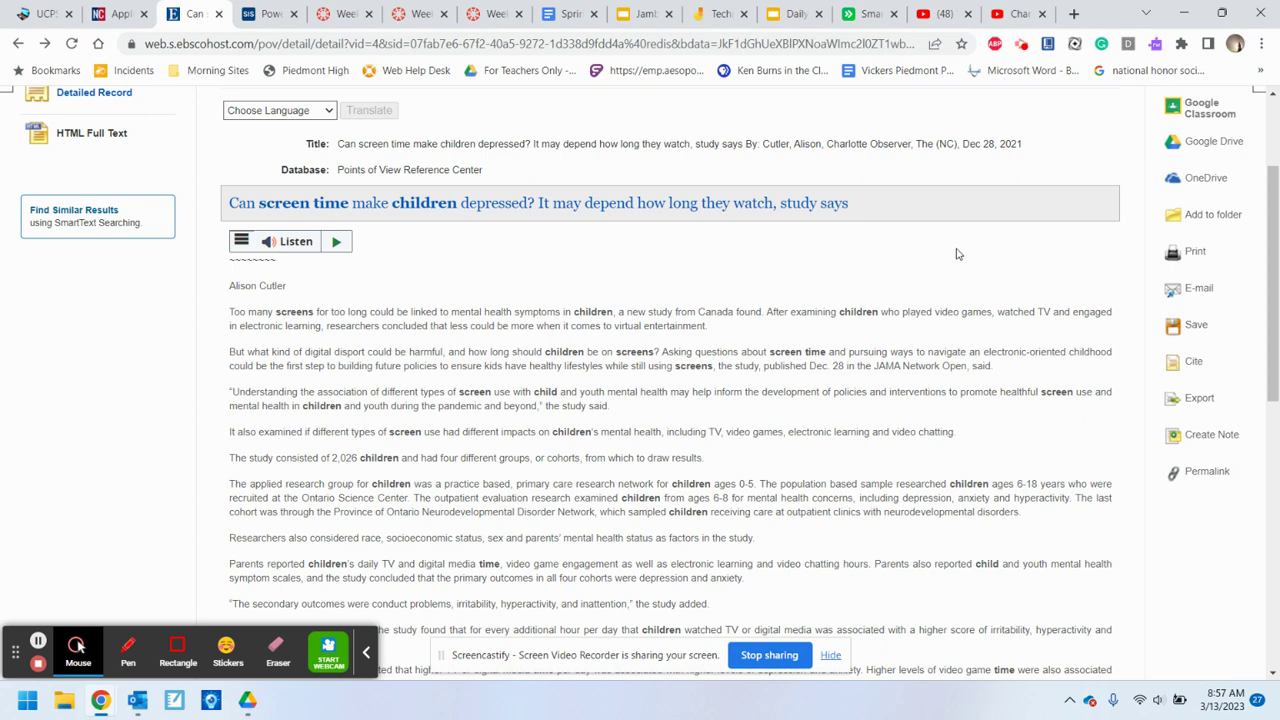
pyautogui.click(1192, 366)
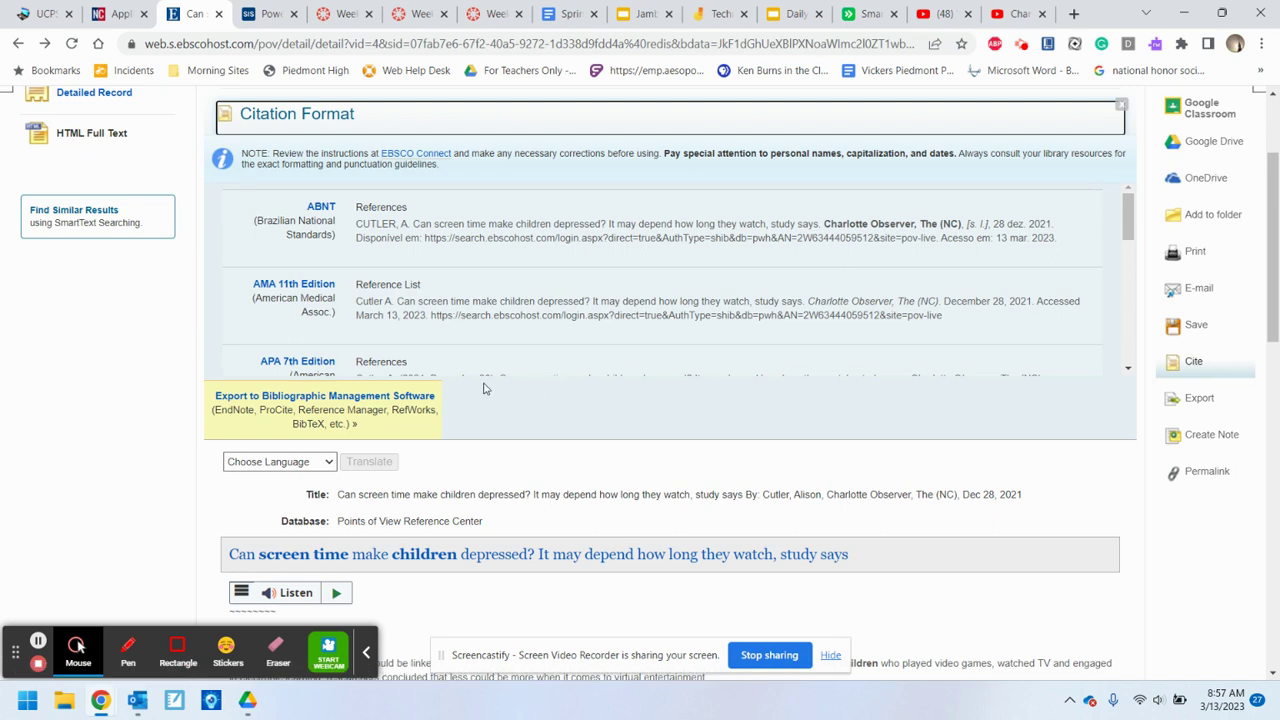
pyautogui.scroll(-4, 565, 296)
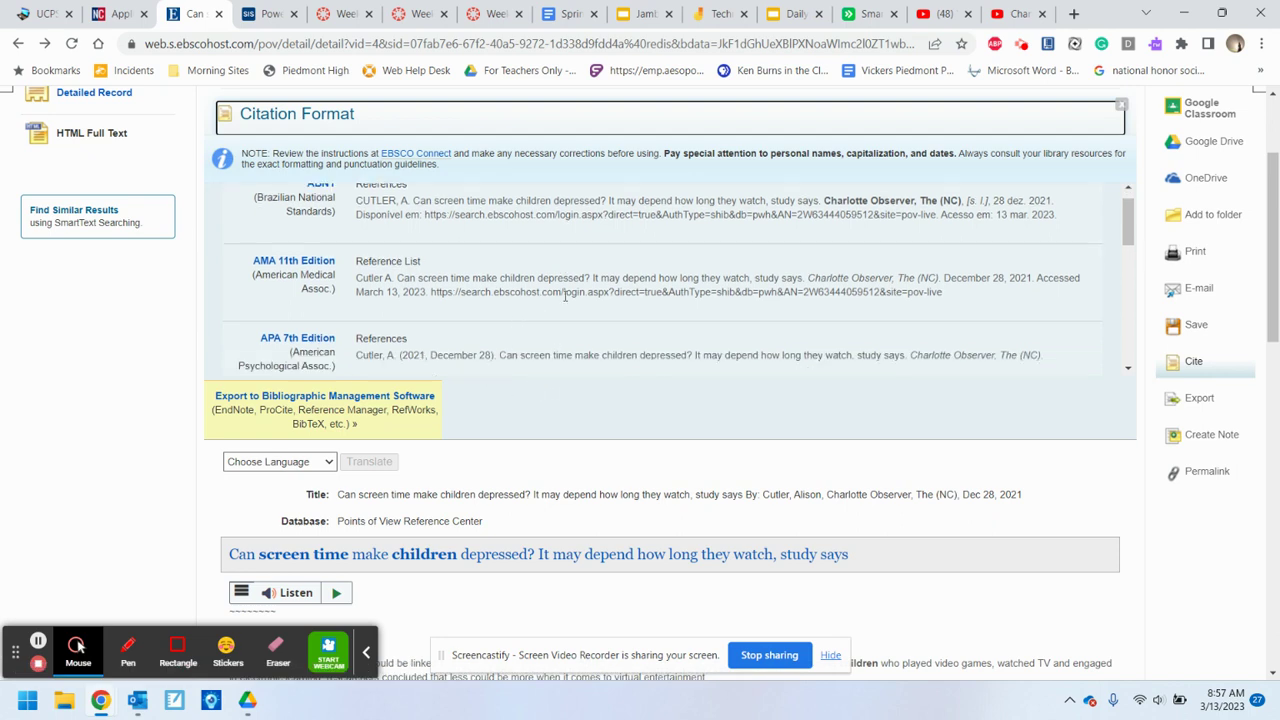
pyautogui.scroll(-3, 565, 296)
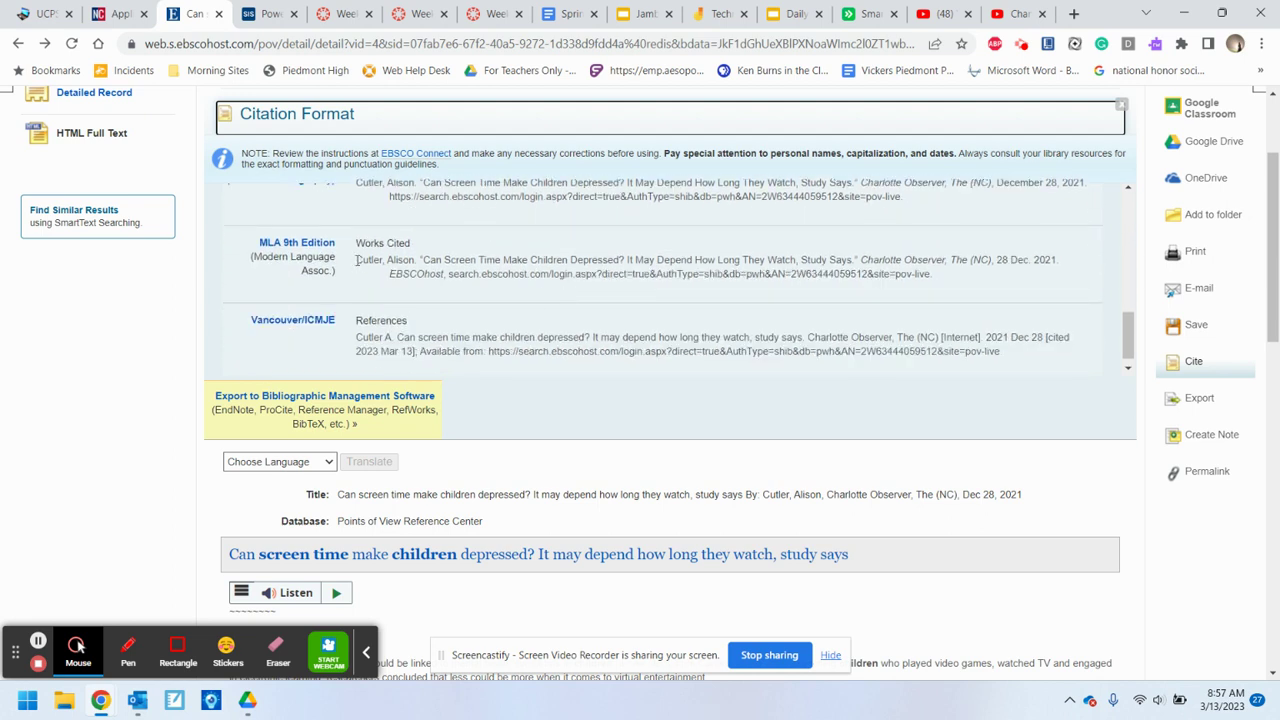
pyautogui.moveTo(940, 278); pyautogui.dragTo(352, 270)
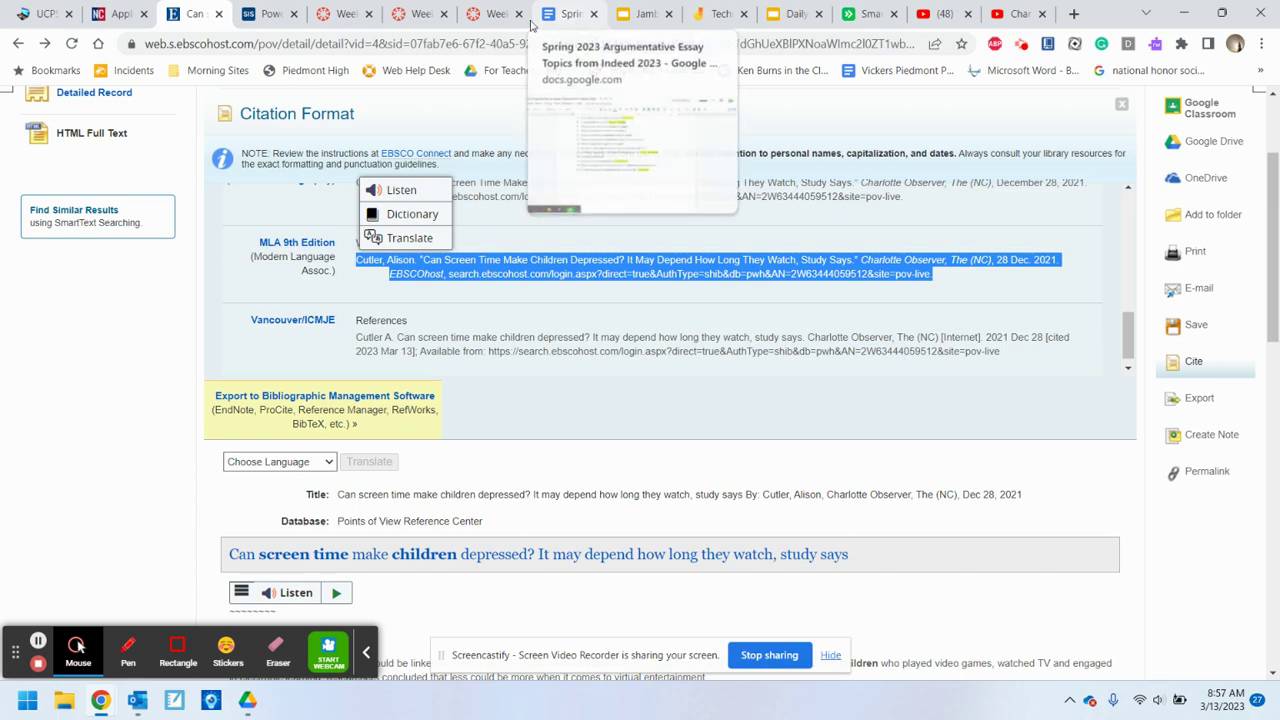
# - Switch to the untitled Google Docs essay and paste the copied citation on a new left-aligned line below the Works Cited heading
pyautogui.click(576, 19)
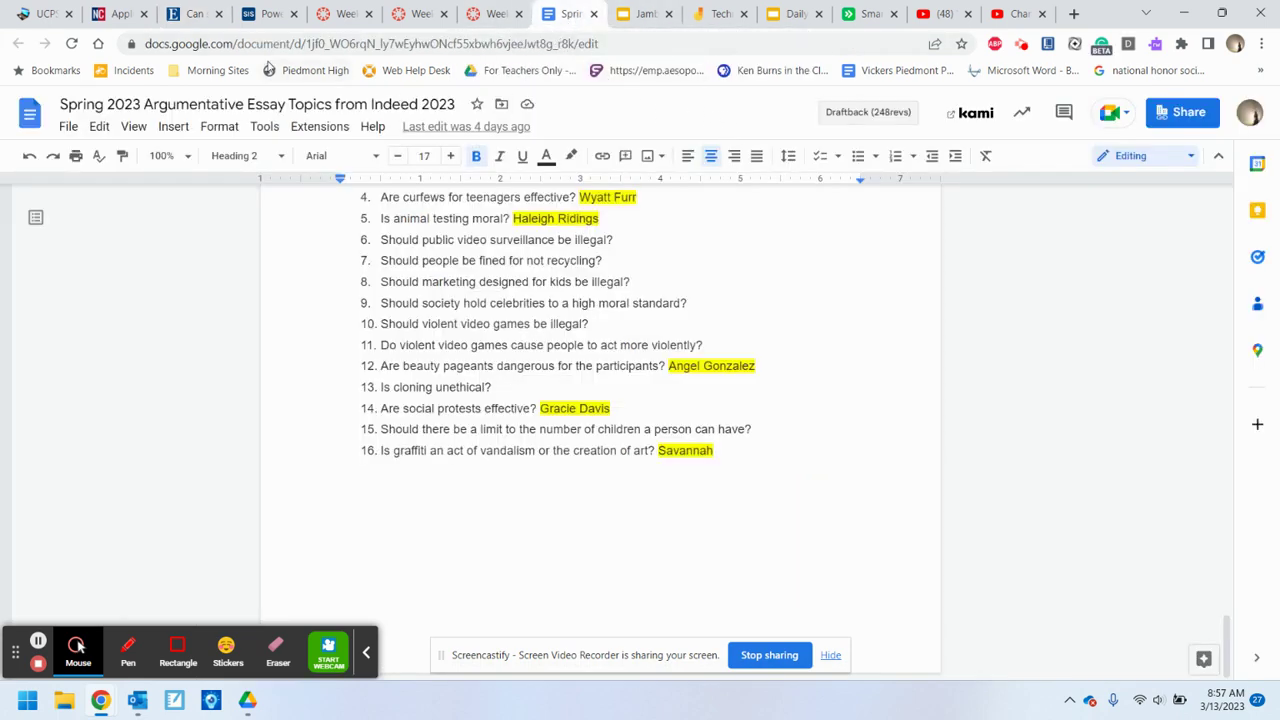
pyautogui.click(38, 641)
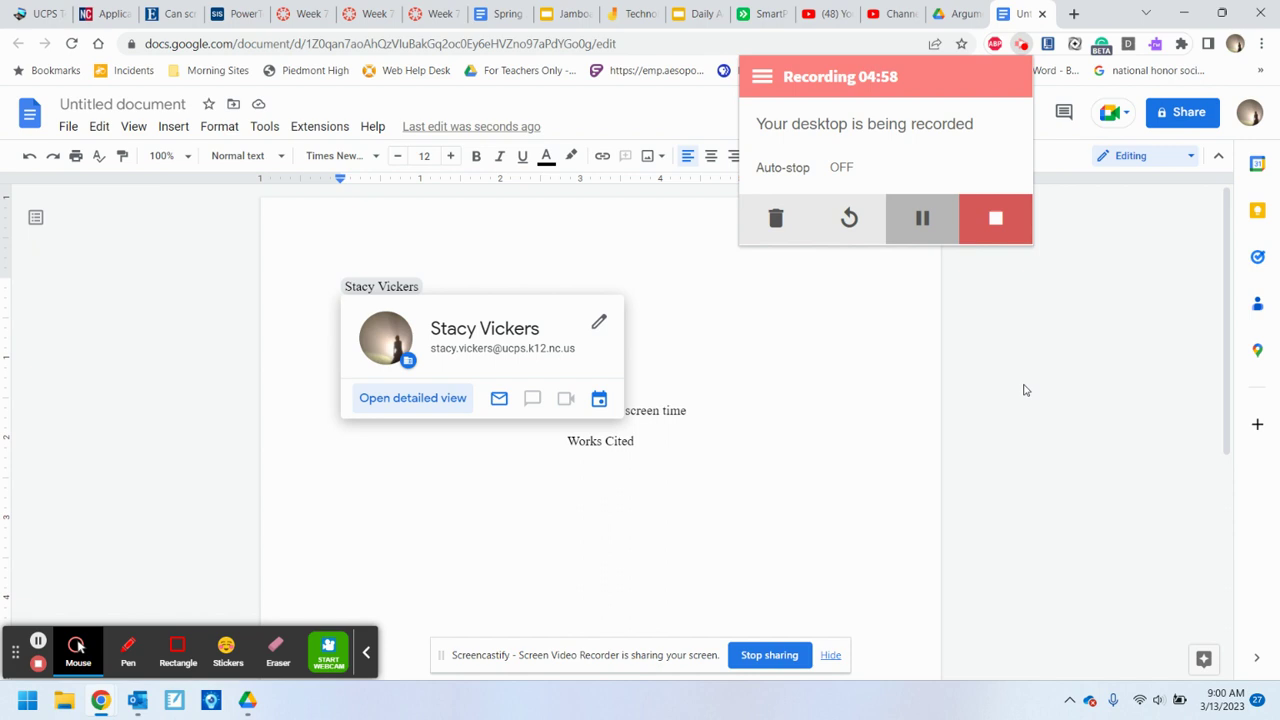
pyautogui.click(714, 422)
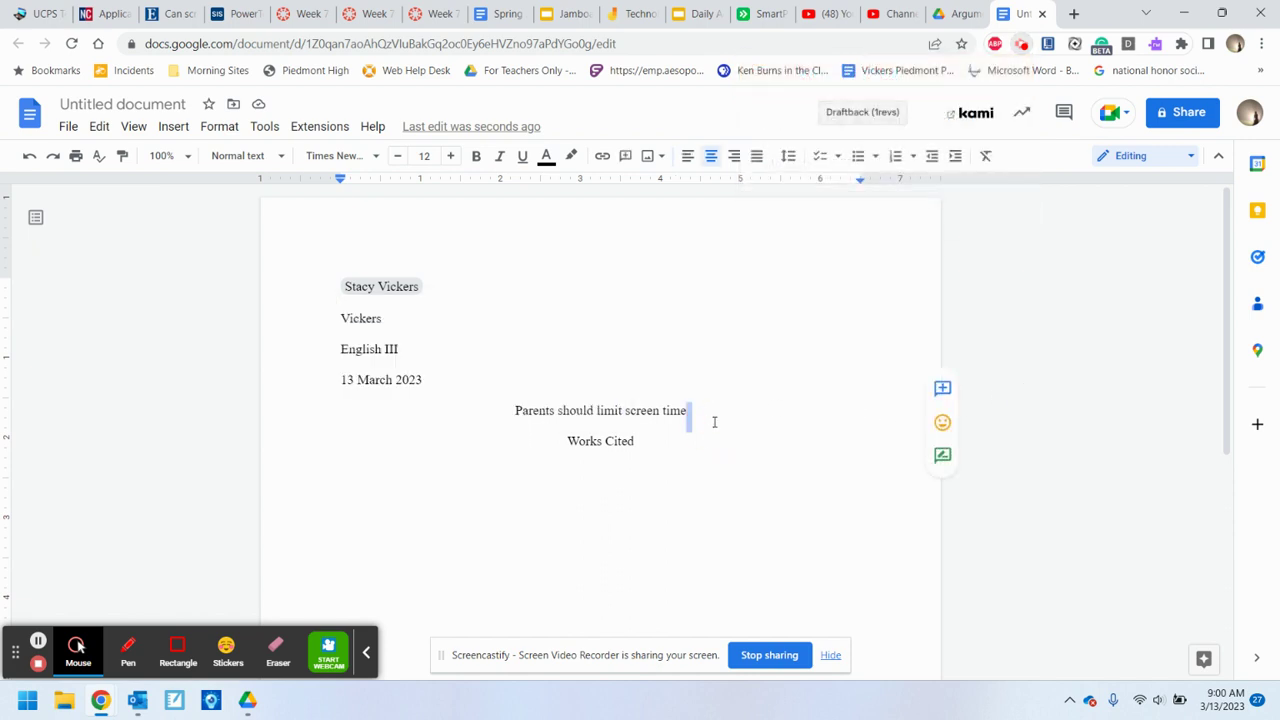
pyautogui.click(638, 441)
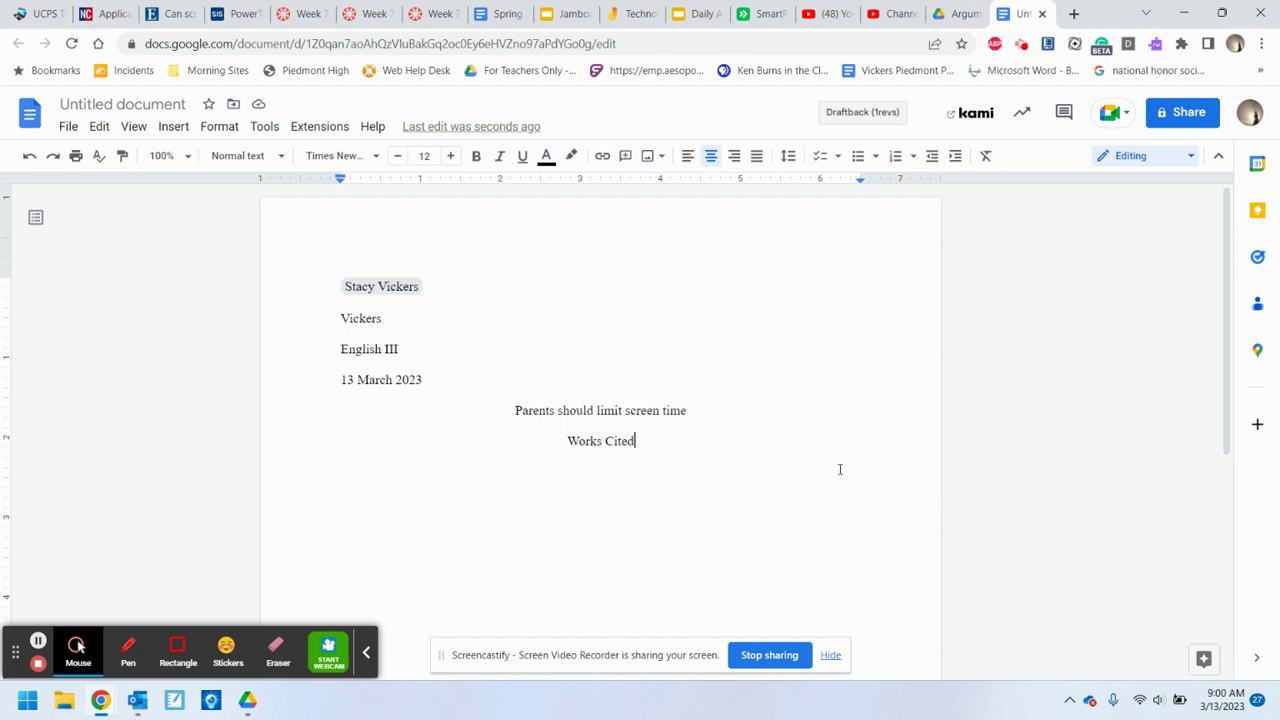
pyautogui.press('Return')
pyautogui.click(688, 156)
pyautogui.hotkey('ctrl', 'v')
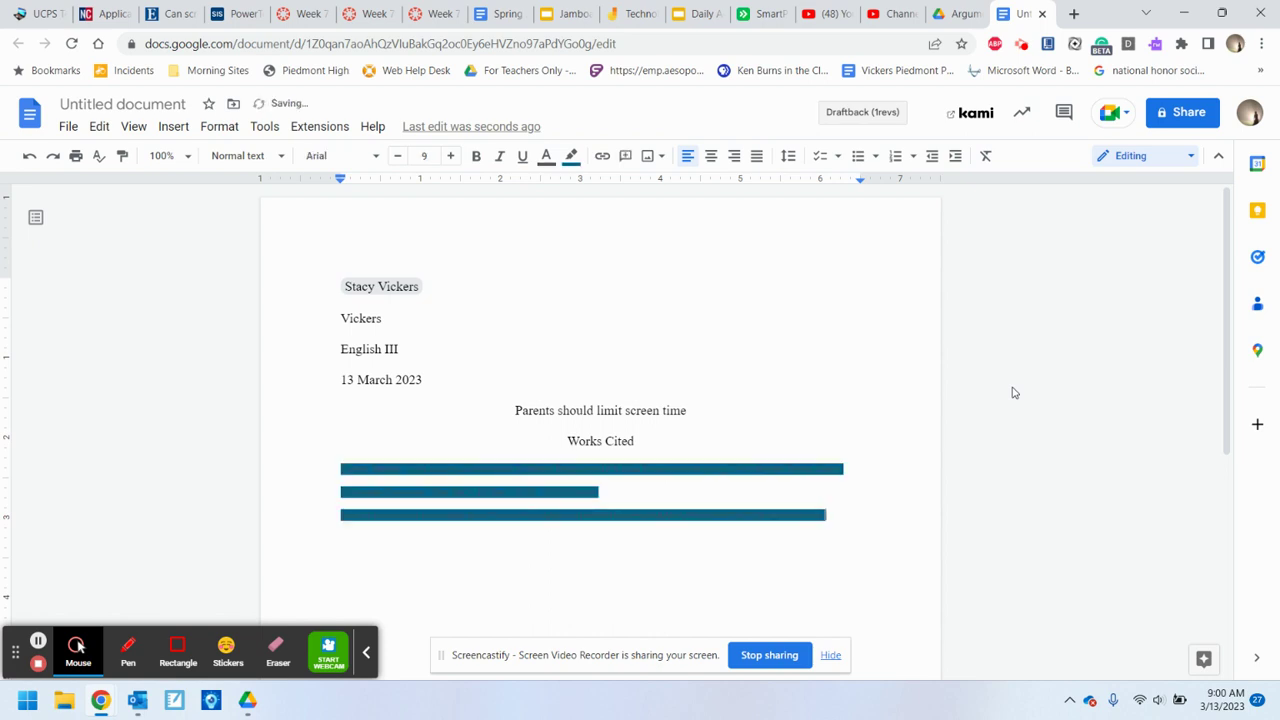
# - Remove the highlight color from the whole pasted citation
pyautogui.moveTo(835, 516); pyautogui.dragTo(327, 476)
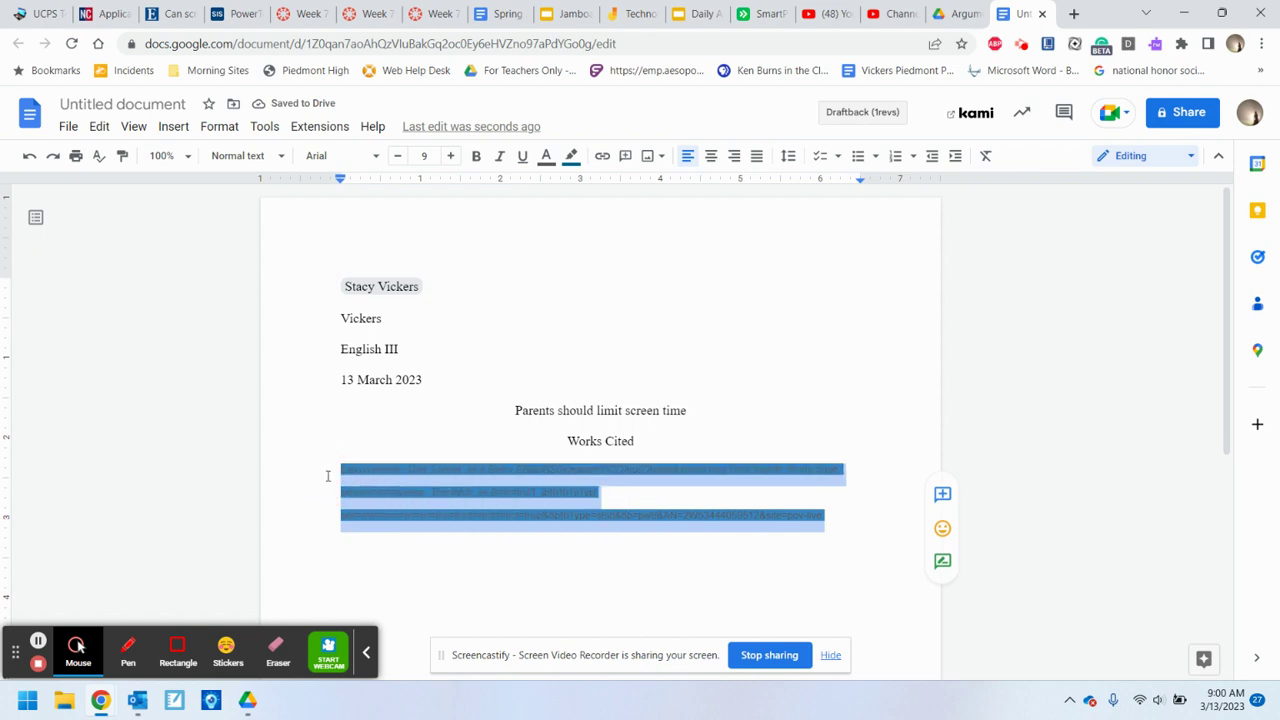
pyautogui.click(571, 156)
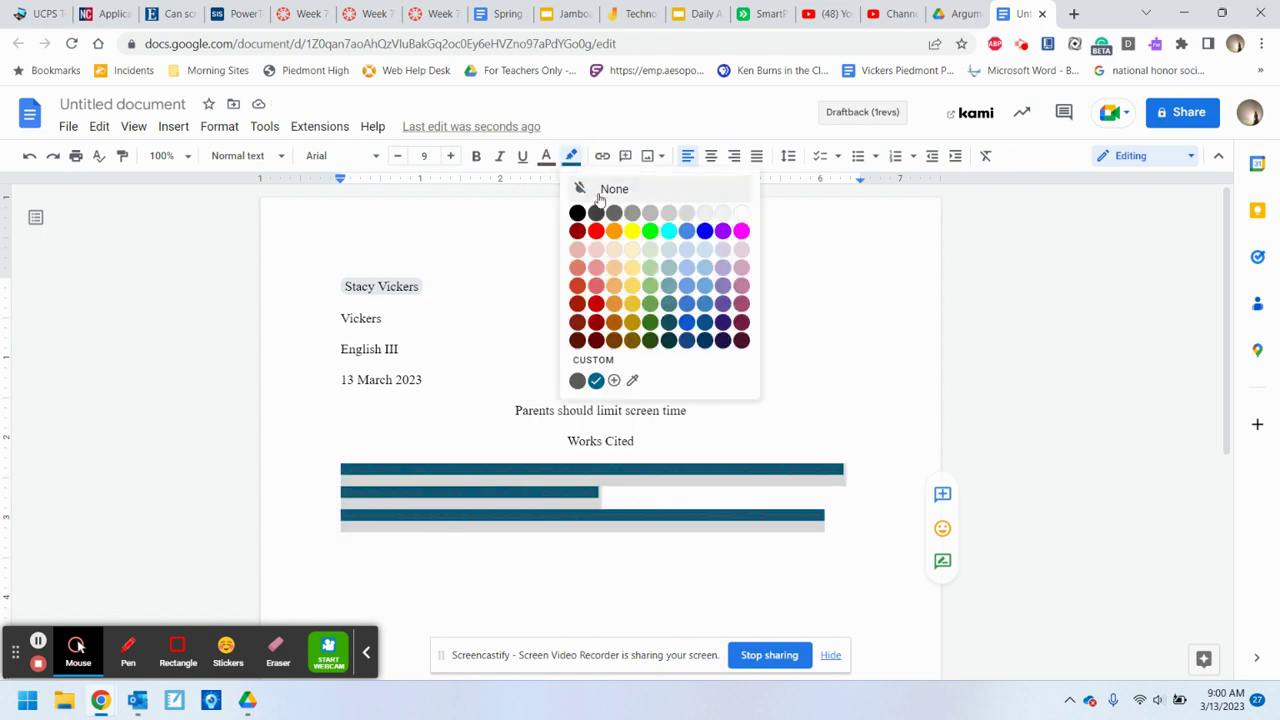
pyautogui.click(603, 190)
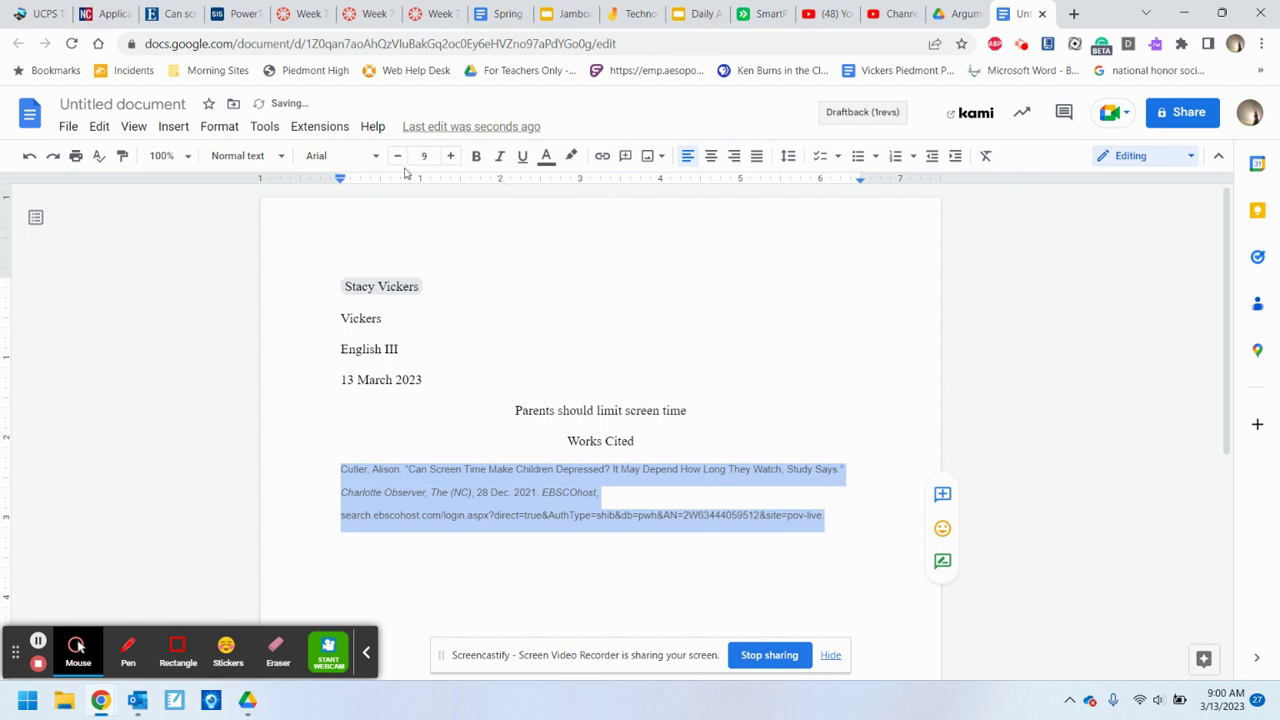
# - Change the citation's font to Times New Roman and increase its size to 12
pyautogui.click(374, 156)
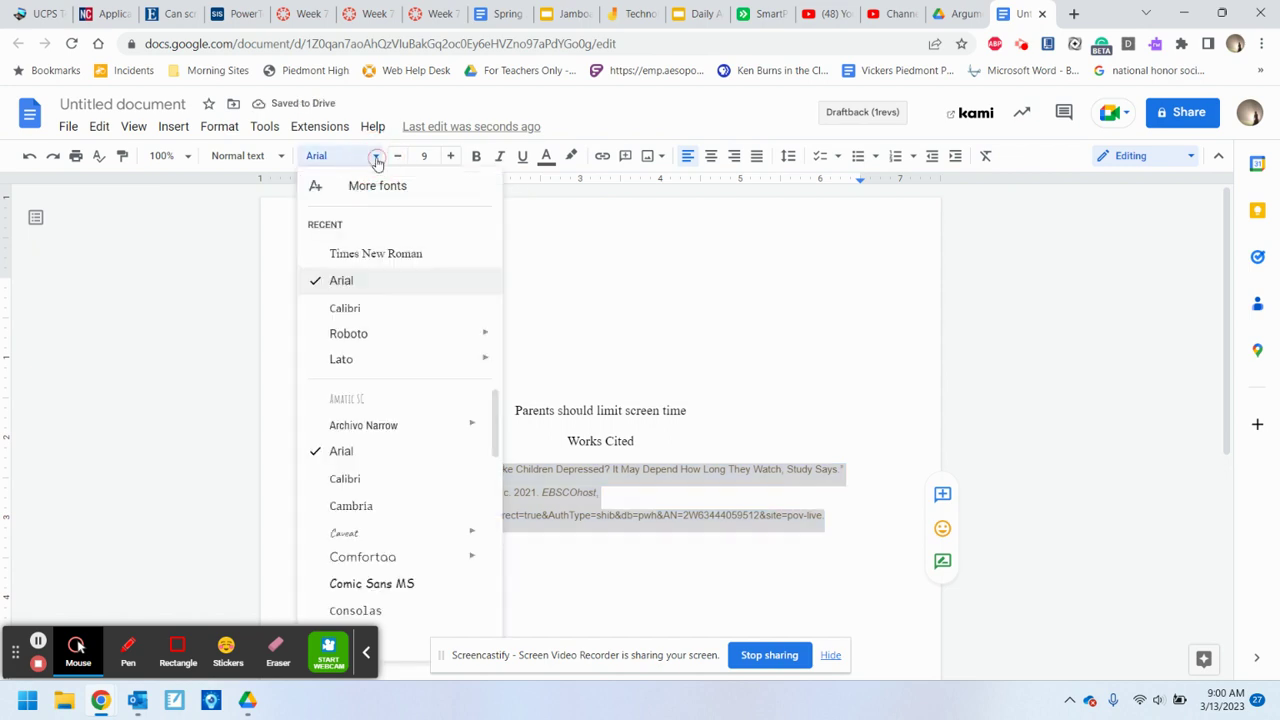
pyautogui.click(373, 256)
pyautogui.click(451, 157)
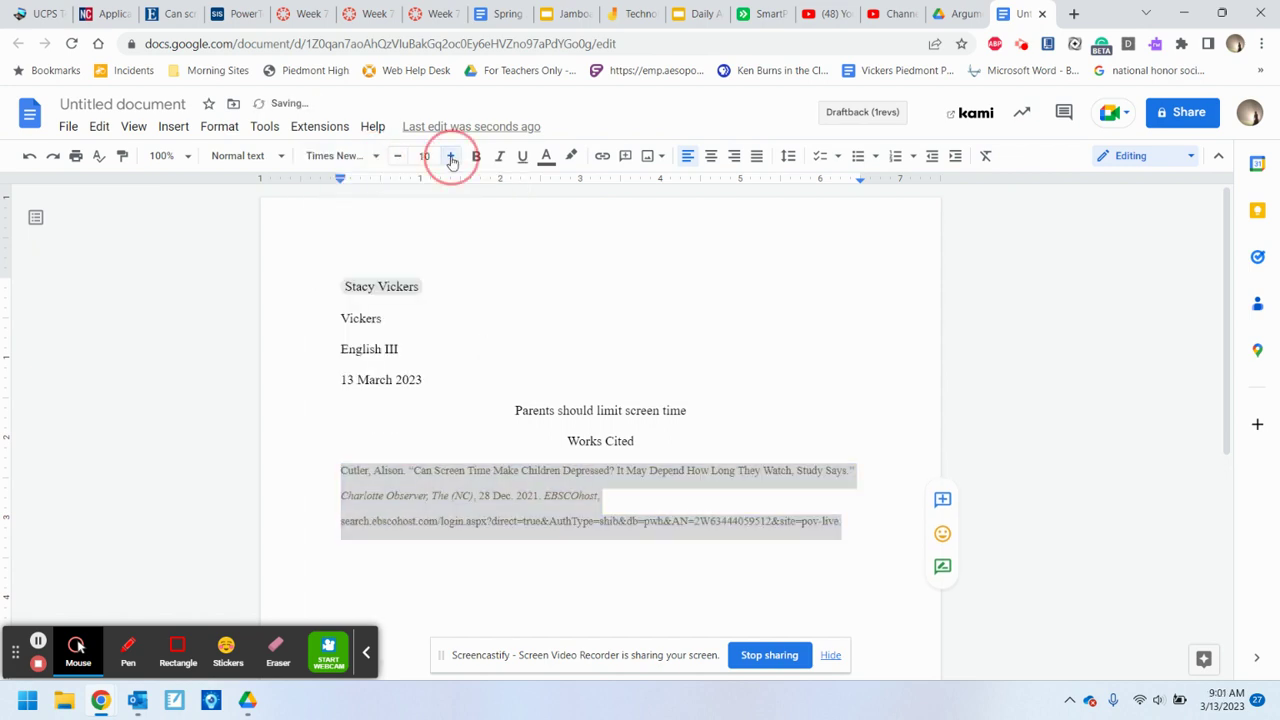
pyautogui.click(451, 157)
pyautogui.click(451, 157)
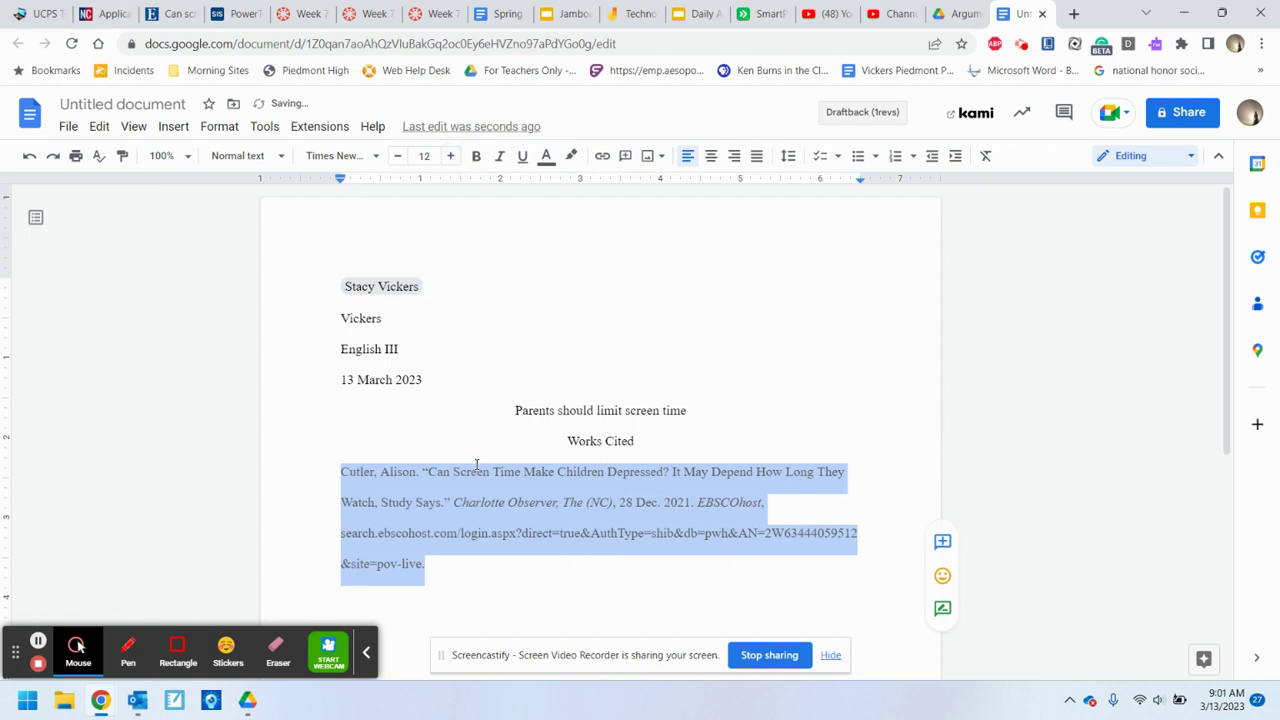
# - Reselect the whole citation including its end, set it to size 12 and make its text black
pyautogui.click(464, 571)
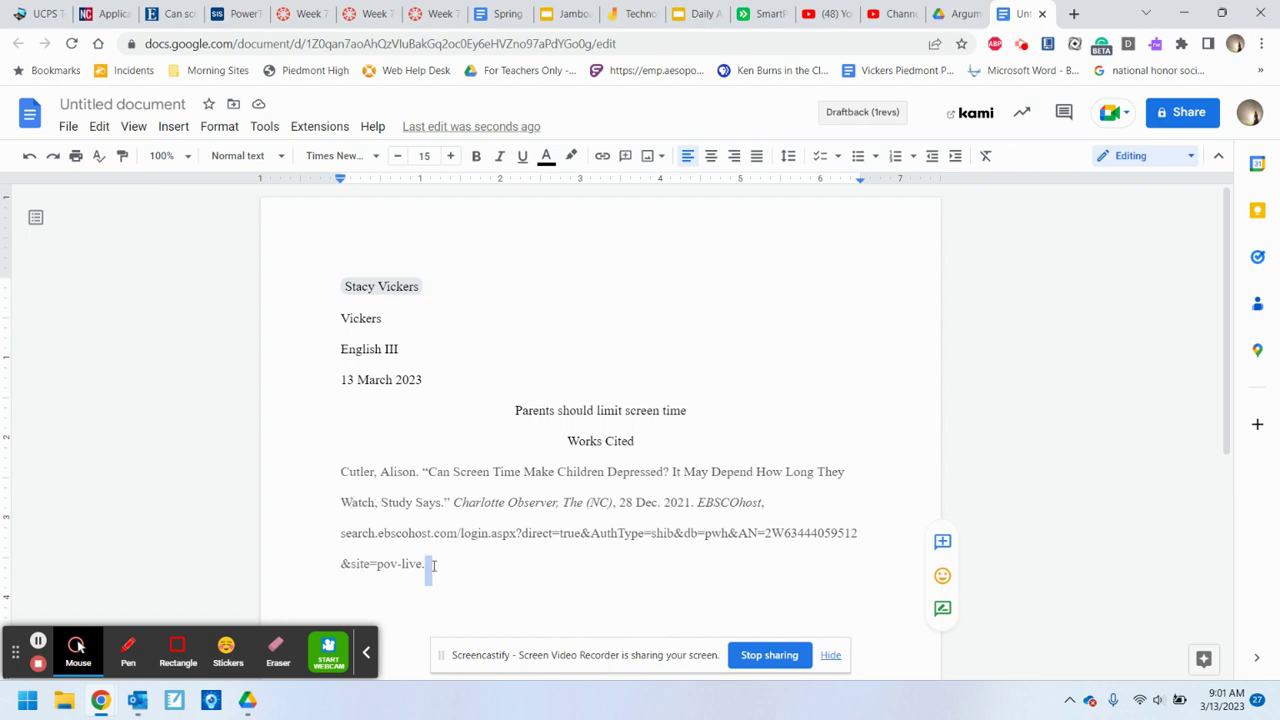
pyautogui.moveTo(344, 468); pyautogui.dragTo(443, 565)
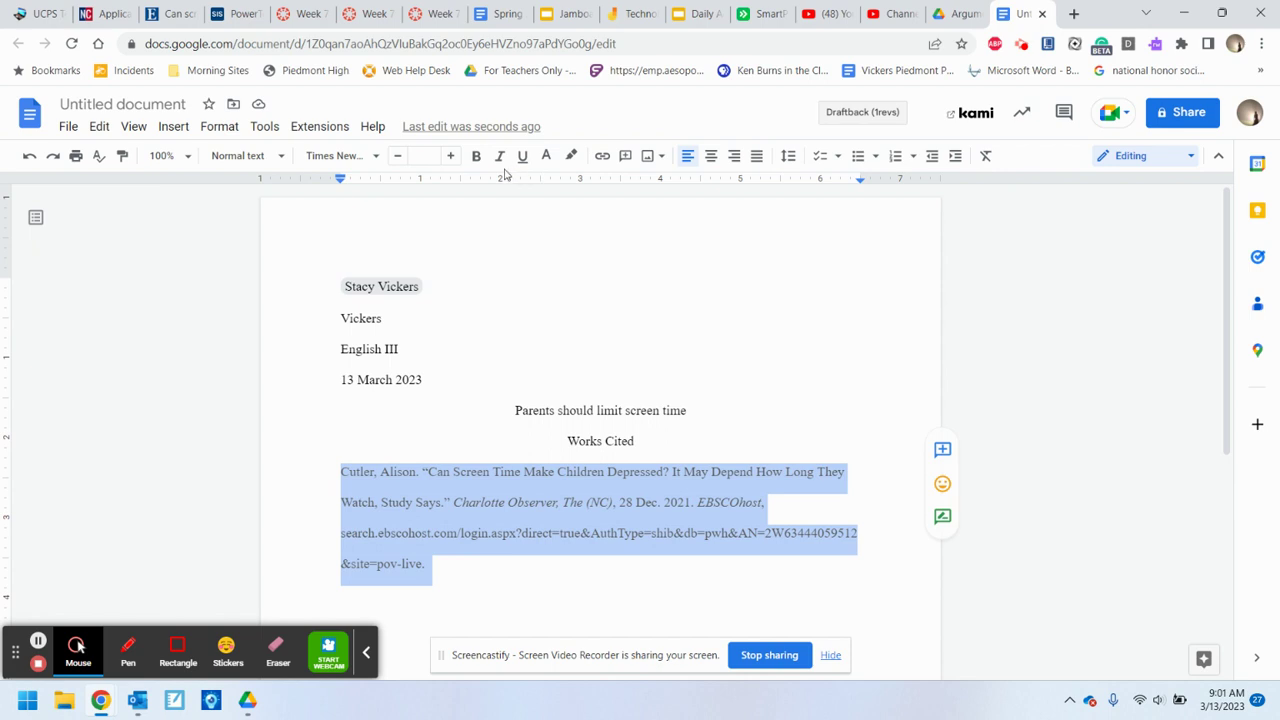
pyautogui.click(415, 156)
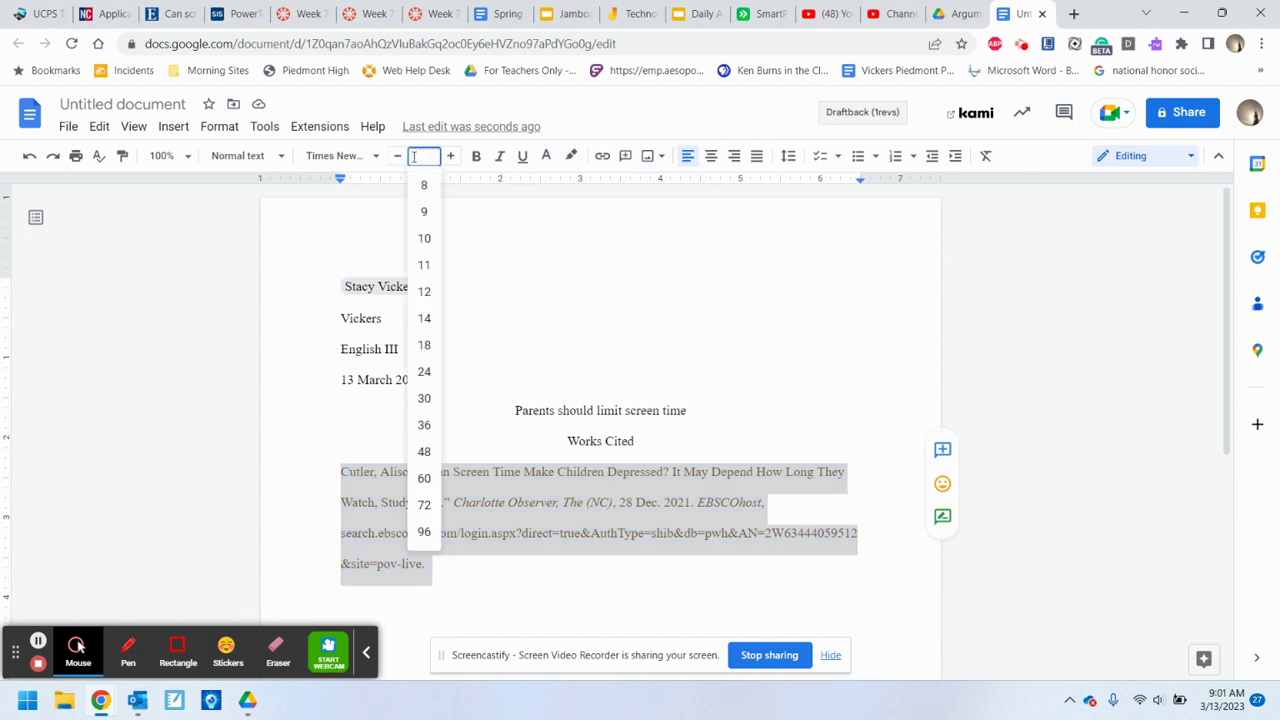
pyautogui.press('Return')
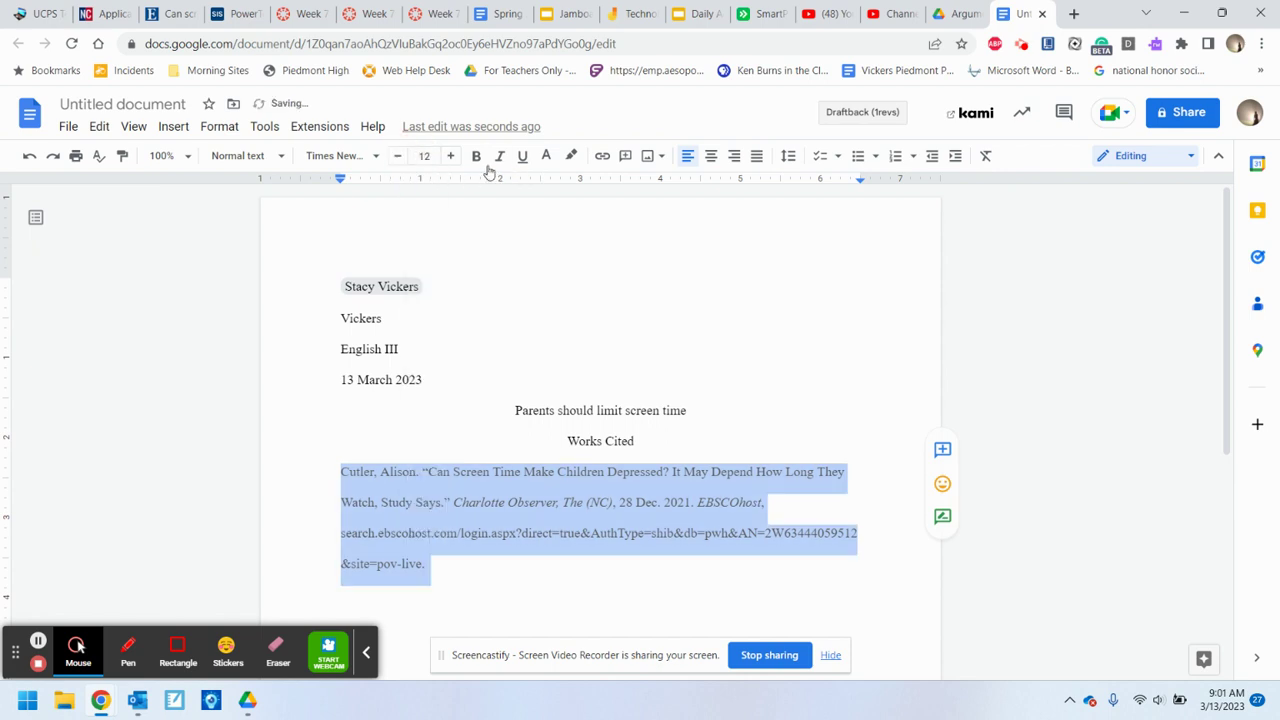
pyautogui.click(545, 157)
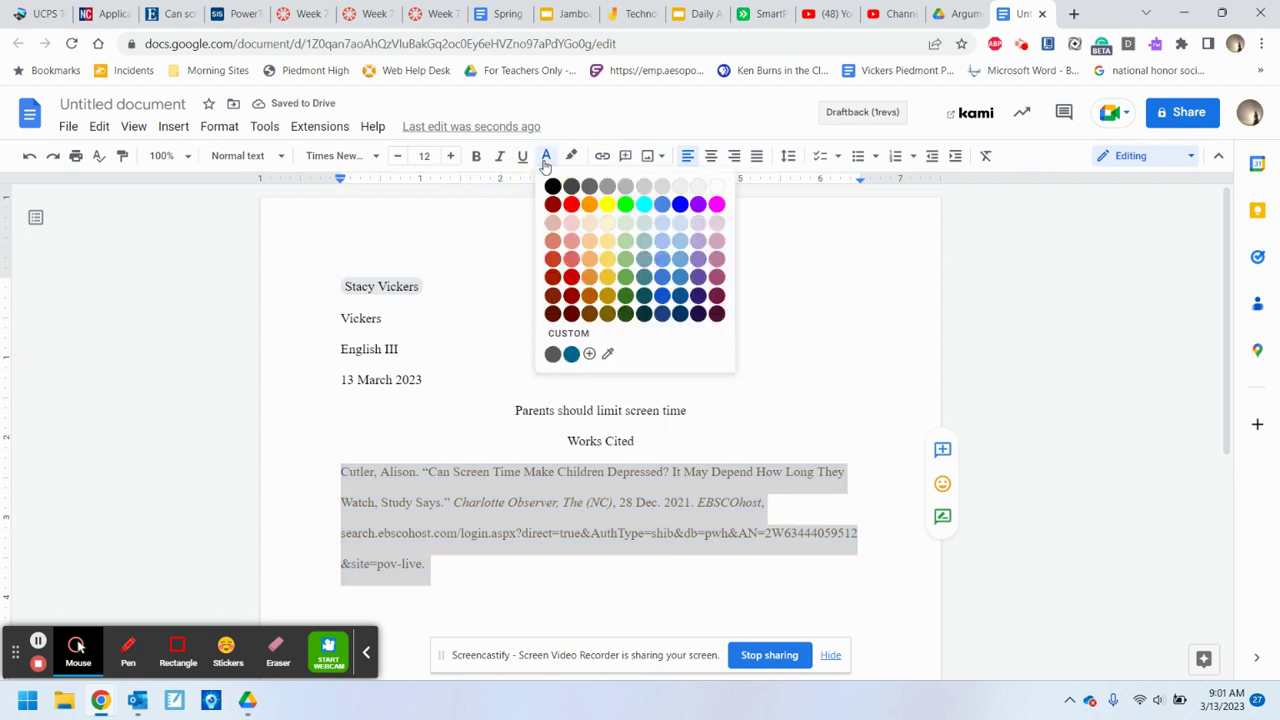
pyautogui.click(552, 186)
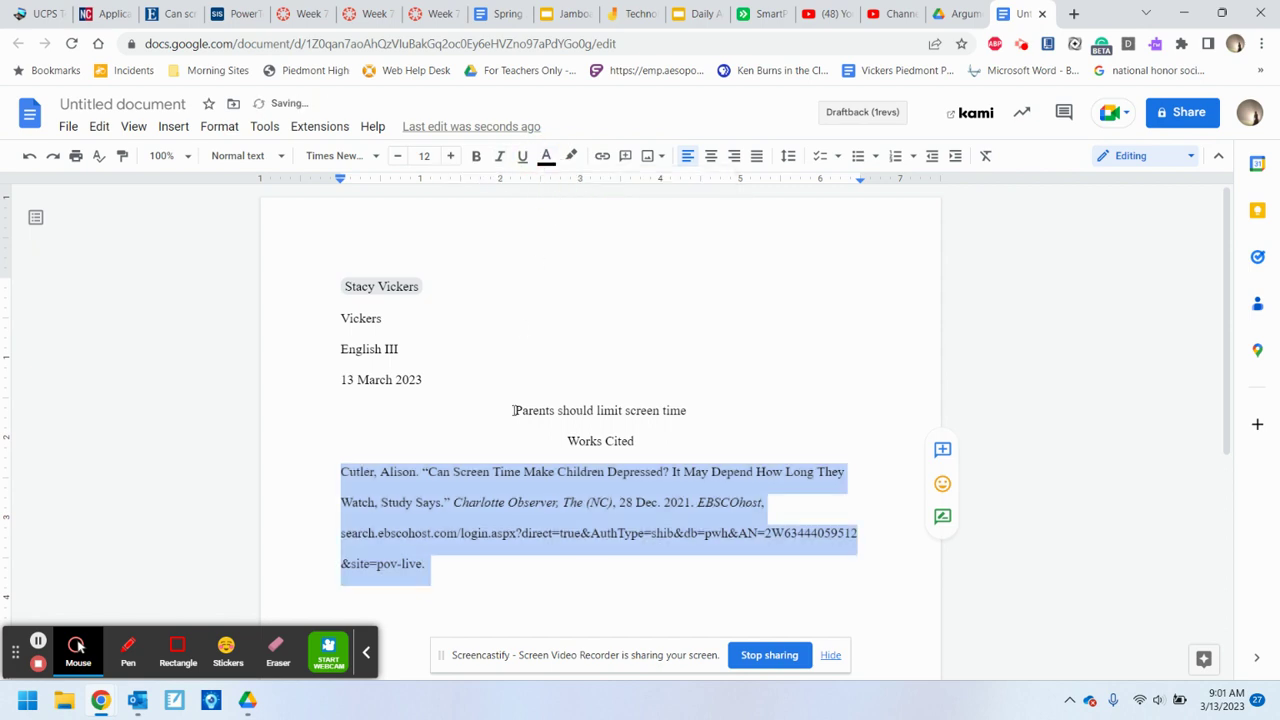
pyautogui.click(430, 565)
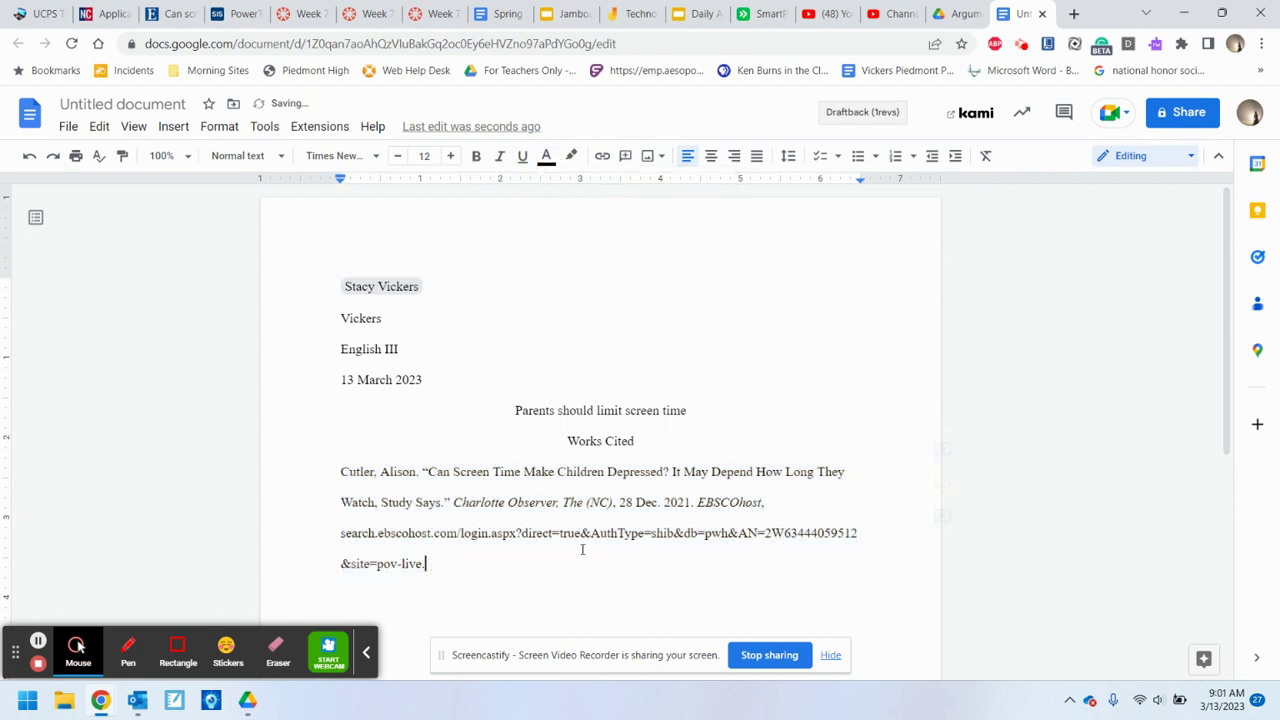
# - Break the citation into separate lines and indent every line after the first by one tab to form a hanging indent
pyautogui.click(850, 474)
pyautogui.press('Delete')
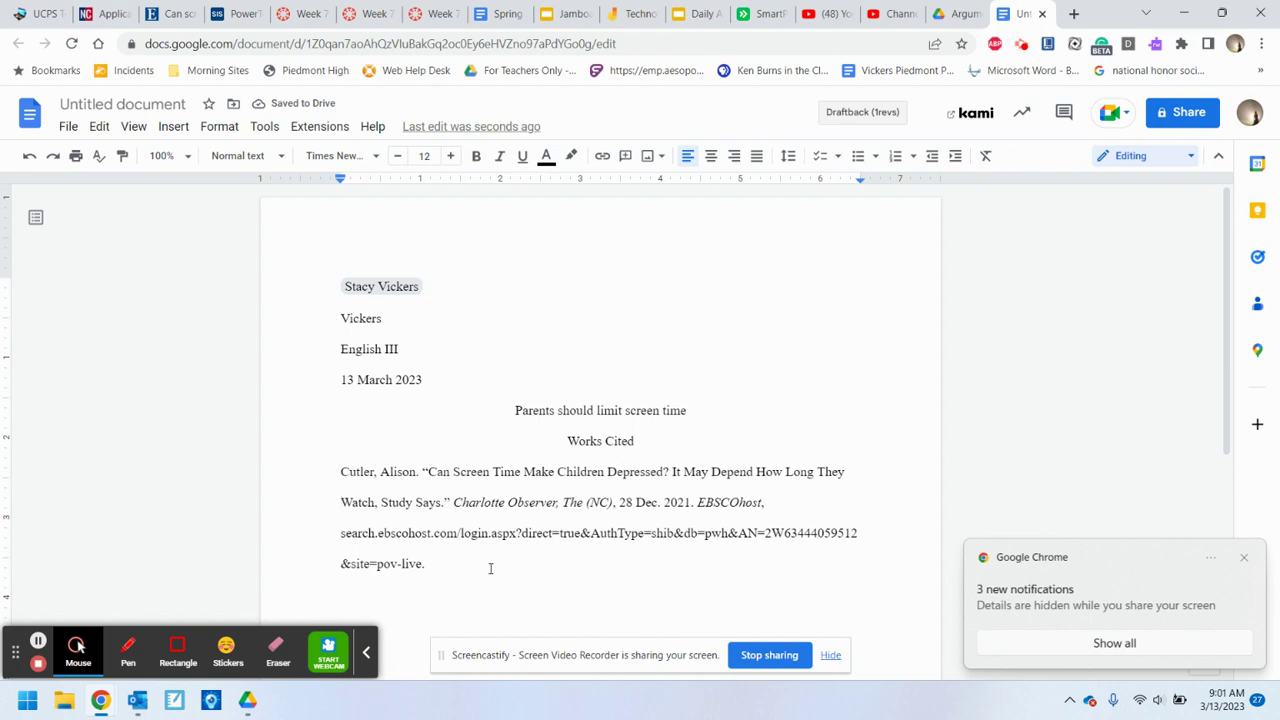
pyautogui.click(343, 501)
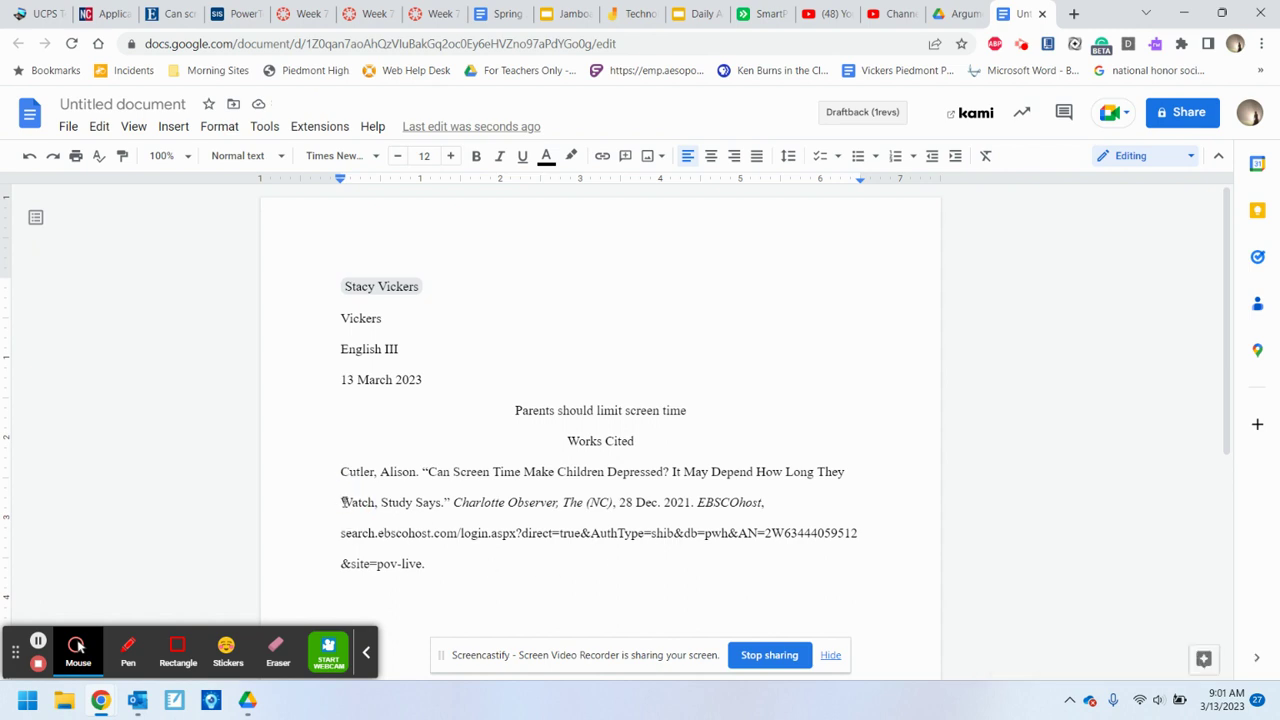
pyautogui.press('Return')
pyautogui.press('Tab')
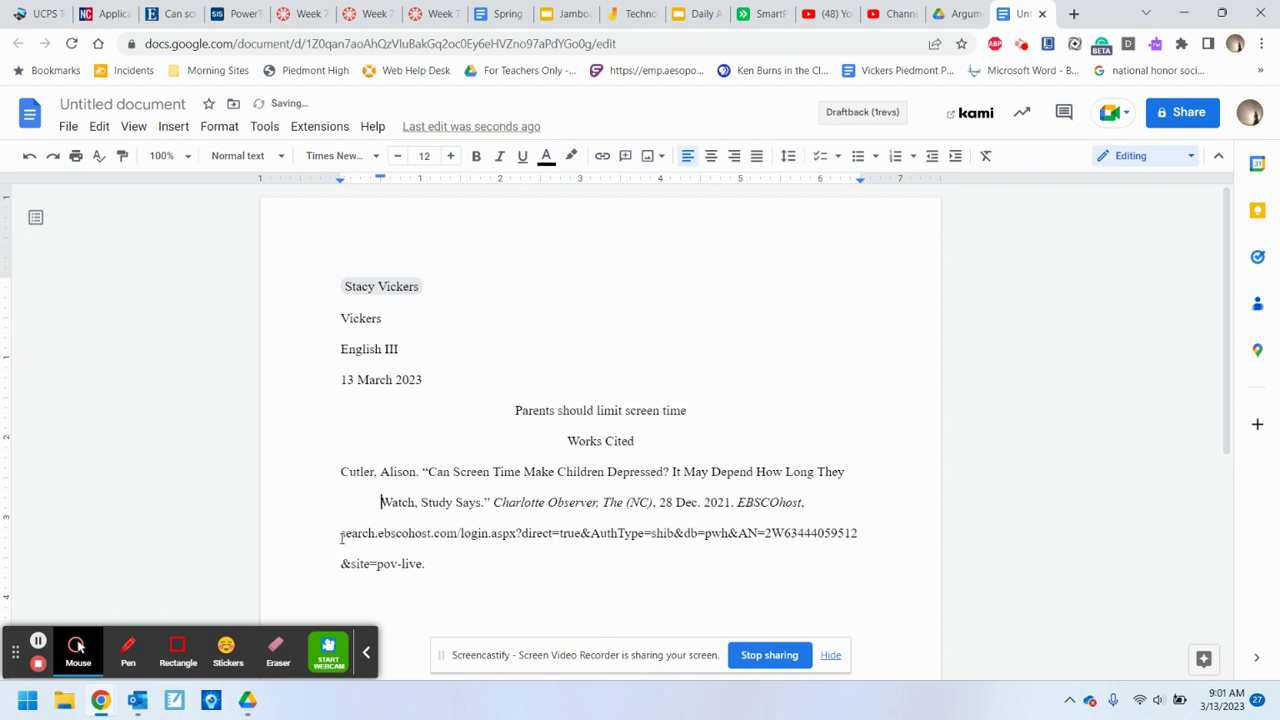
pyautogui.press('Tab')
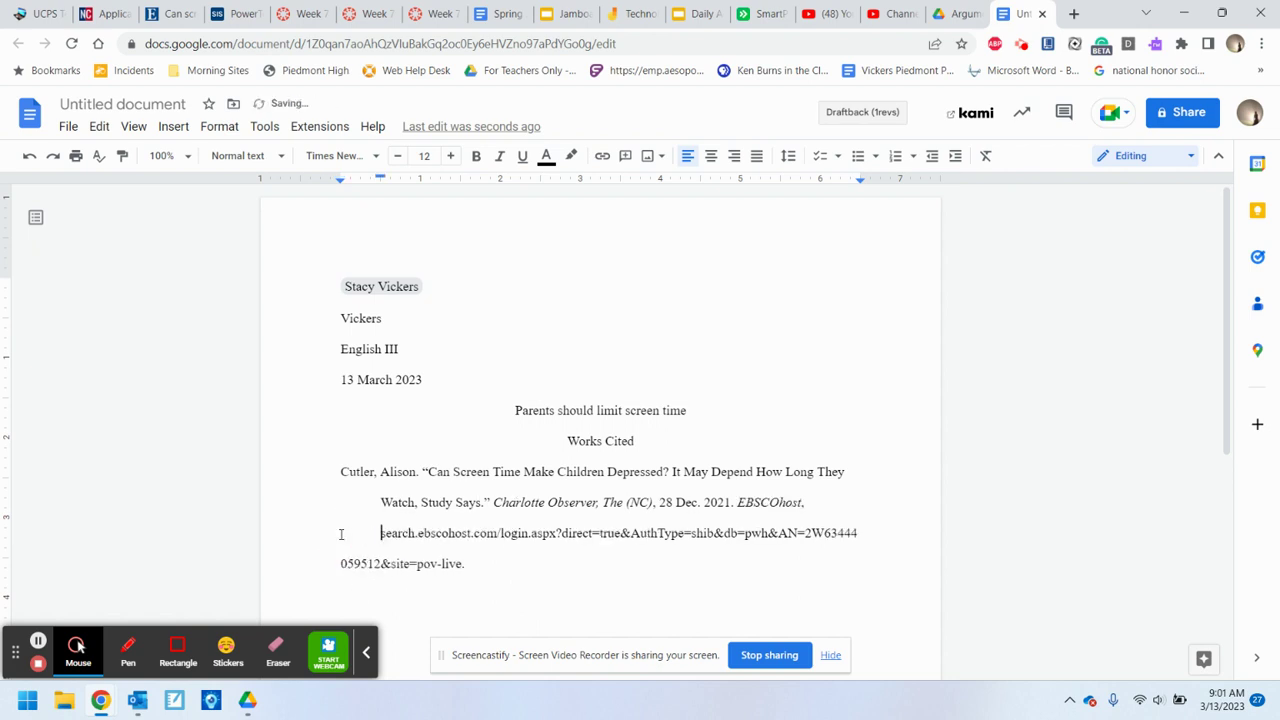
pyautogui.click(340, 560)
pyautogui.press('BackSpace')
pyautogui.press('Tab')
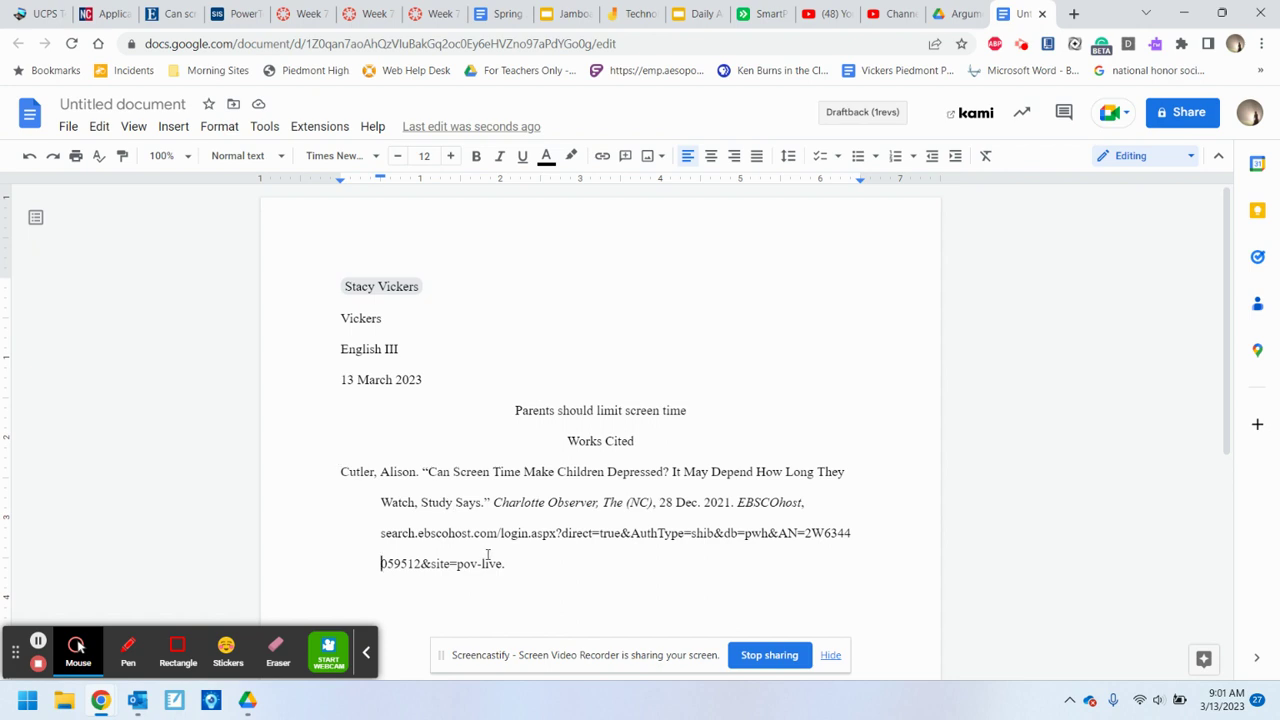
# - Switch back to EBSCO, return to the children screen time search results and look through the listed articles
pyautogui.click(178, 14)
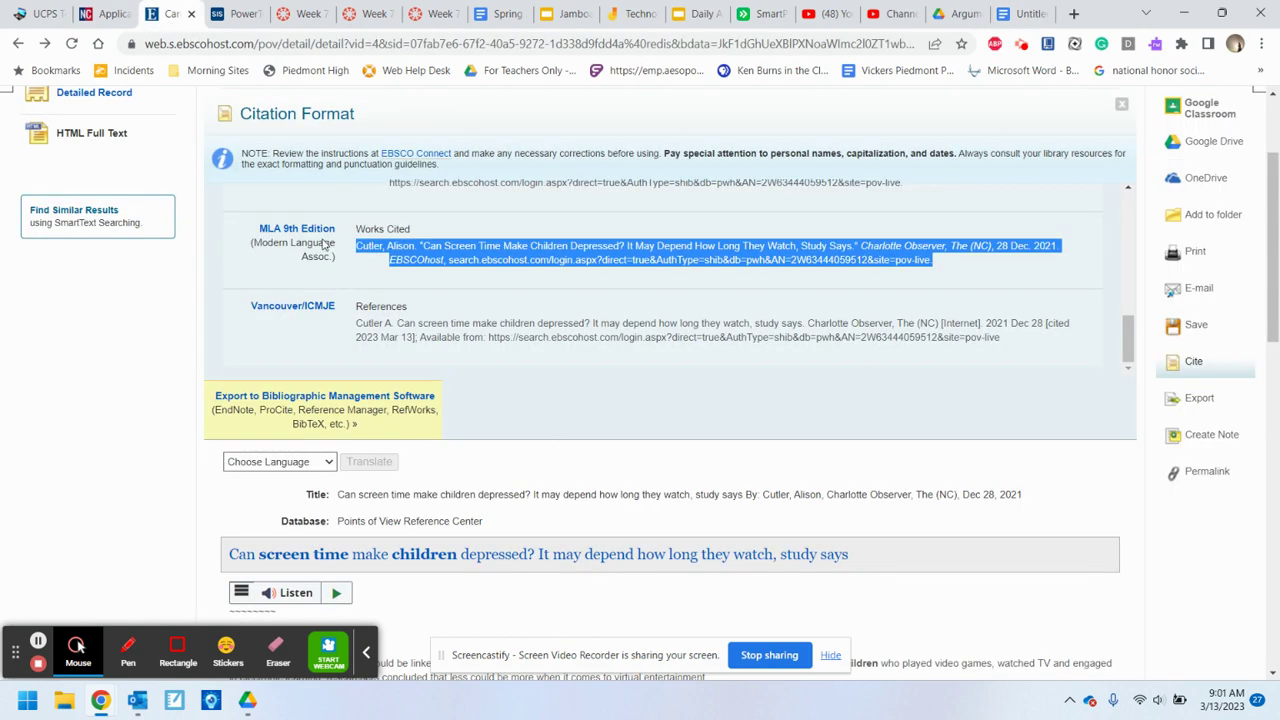
pyautogui.click(439, 295)
pyautogui.scroll(6, 585, 349)
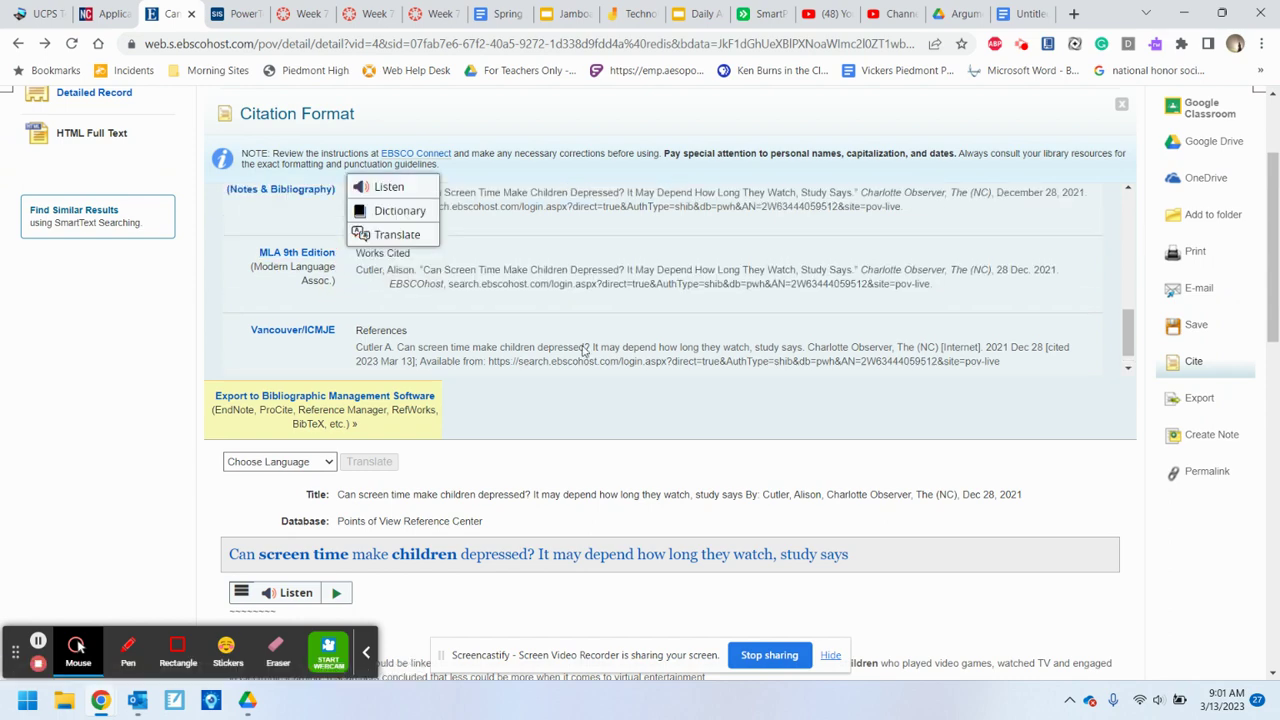
pyautogui.click(18, 45)
pyautogui.click(18, 45)
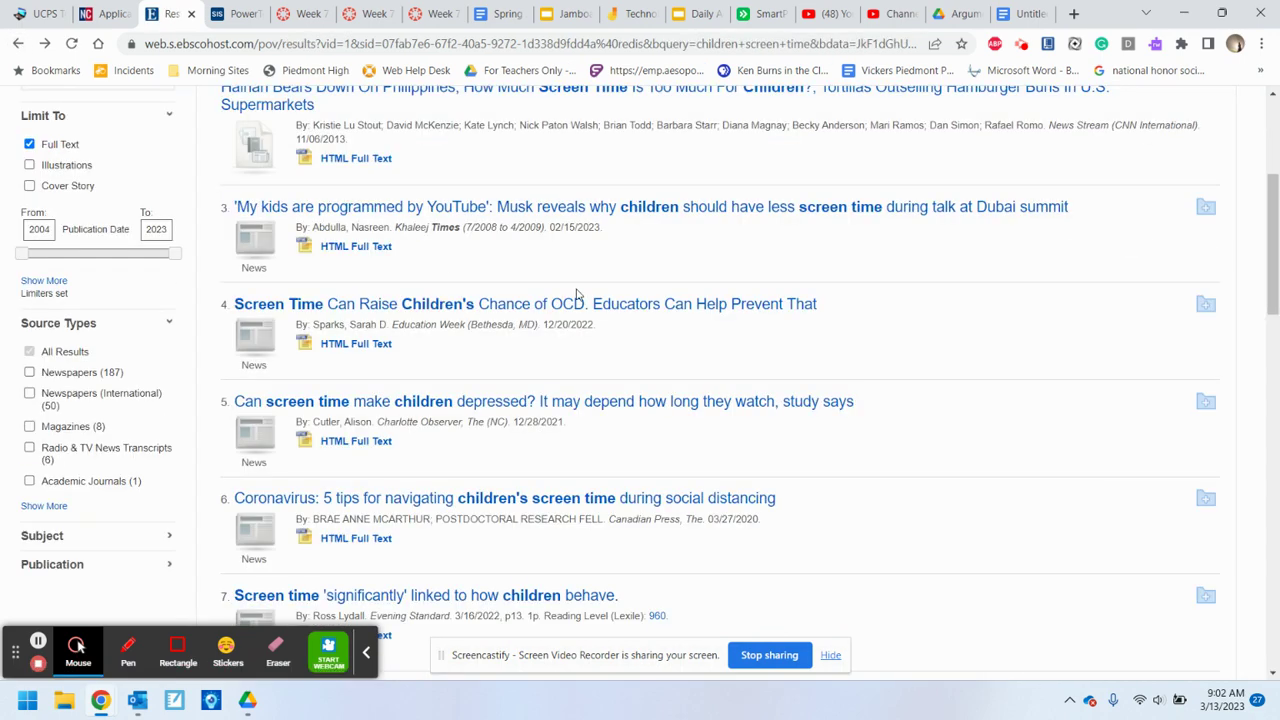
pyautogui.scroll(2, 577, 292)
pyautogui.scroll(-5, 577, 292)
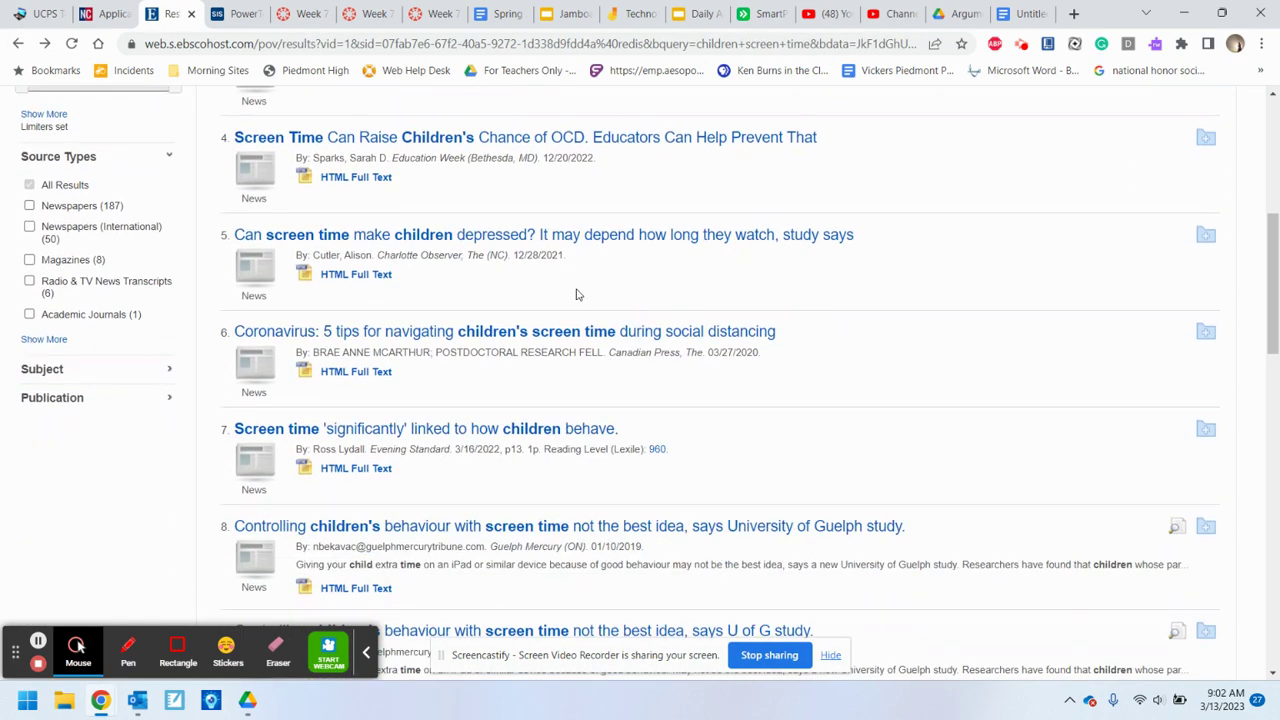
pyautogui.scroll(-4, 577, 295)
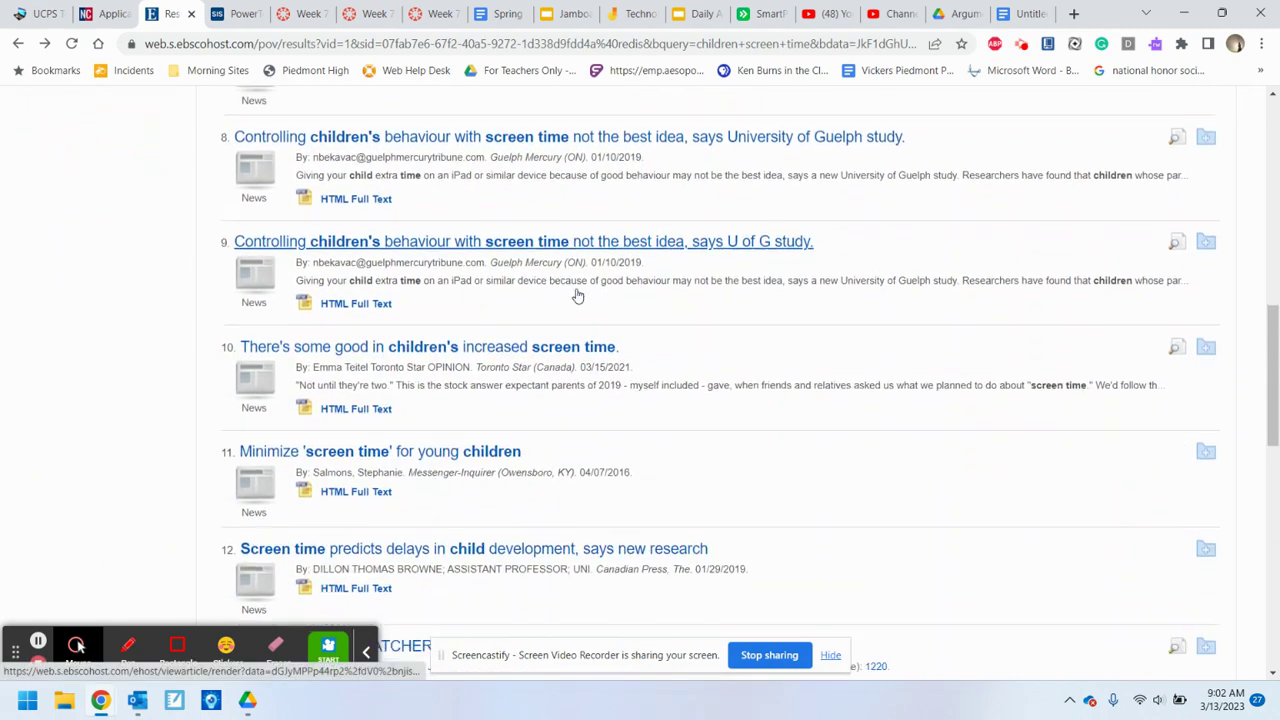
pyautogui.scroll(-4, 577, 295)
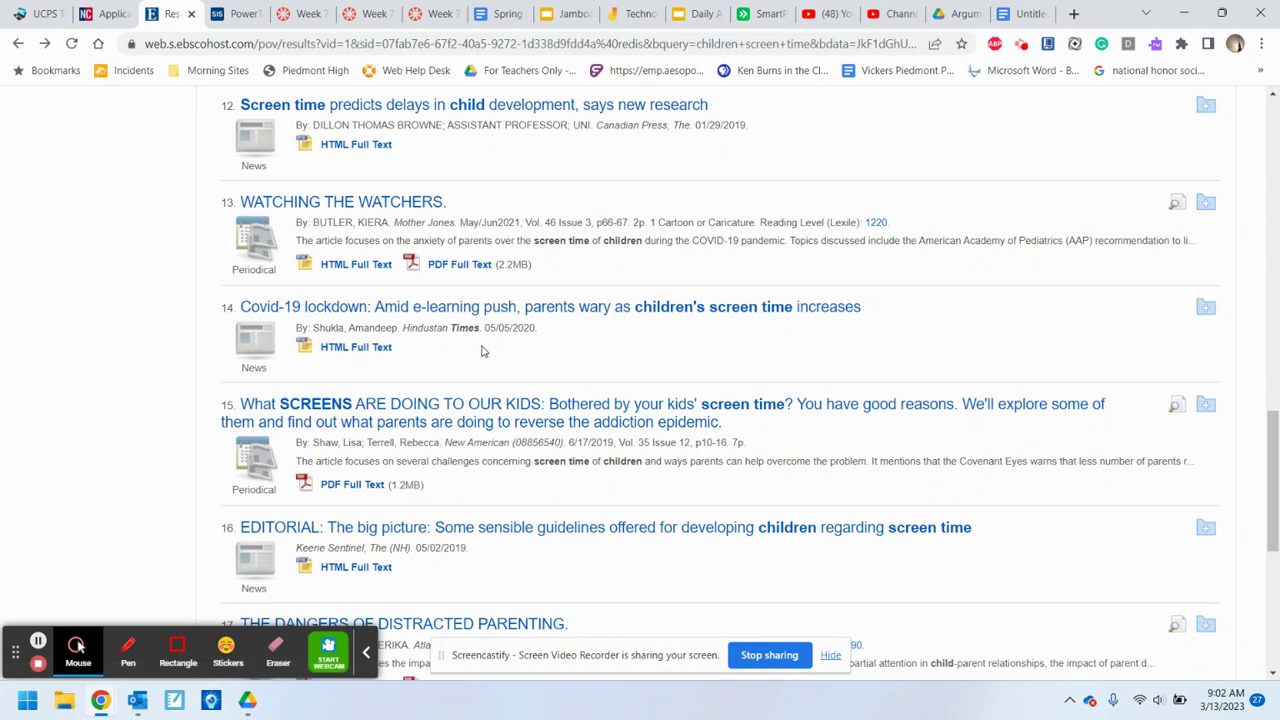
pyautogui.scroll(-1, 481, 351)
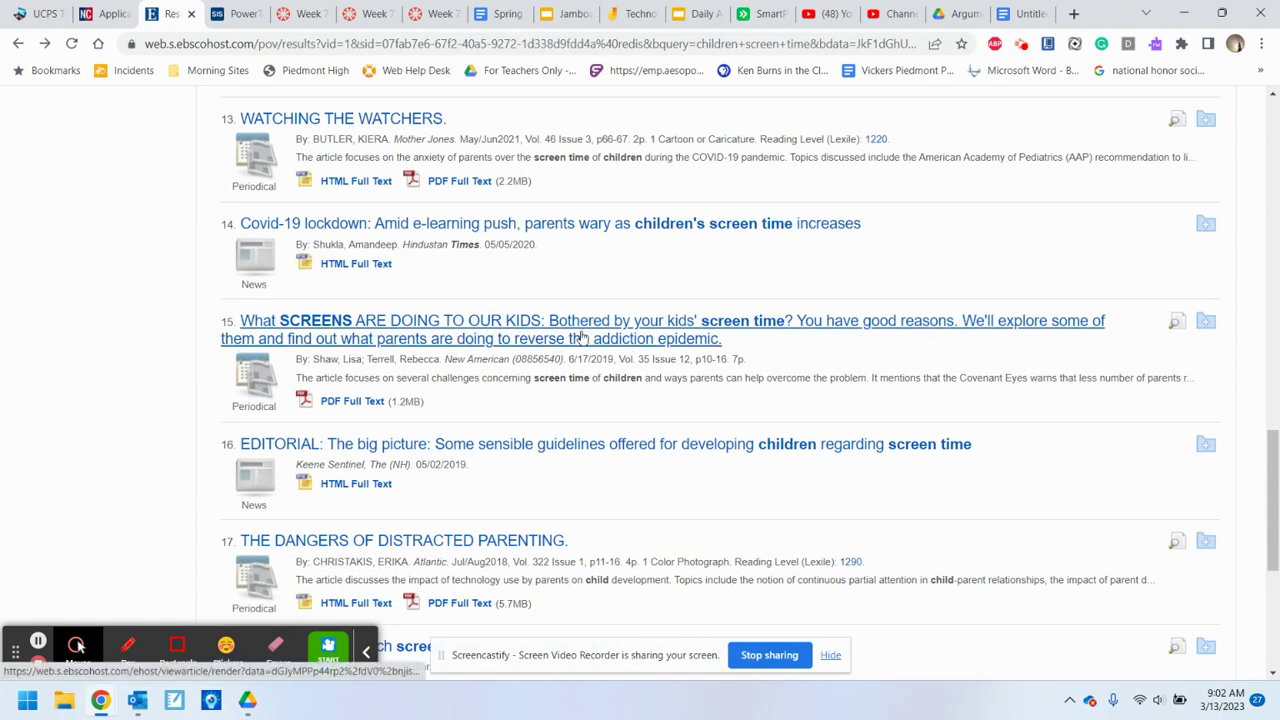
# - Open the PDF full text of the article "What SCREENS ARE DOING TO OUR KIDS" and skim through its pages
pyautogui.click(399, 337)
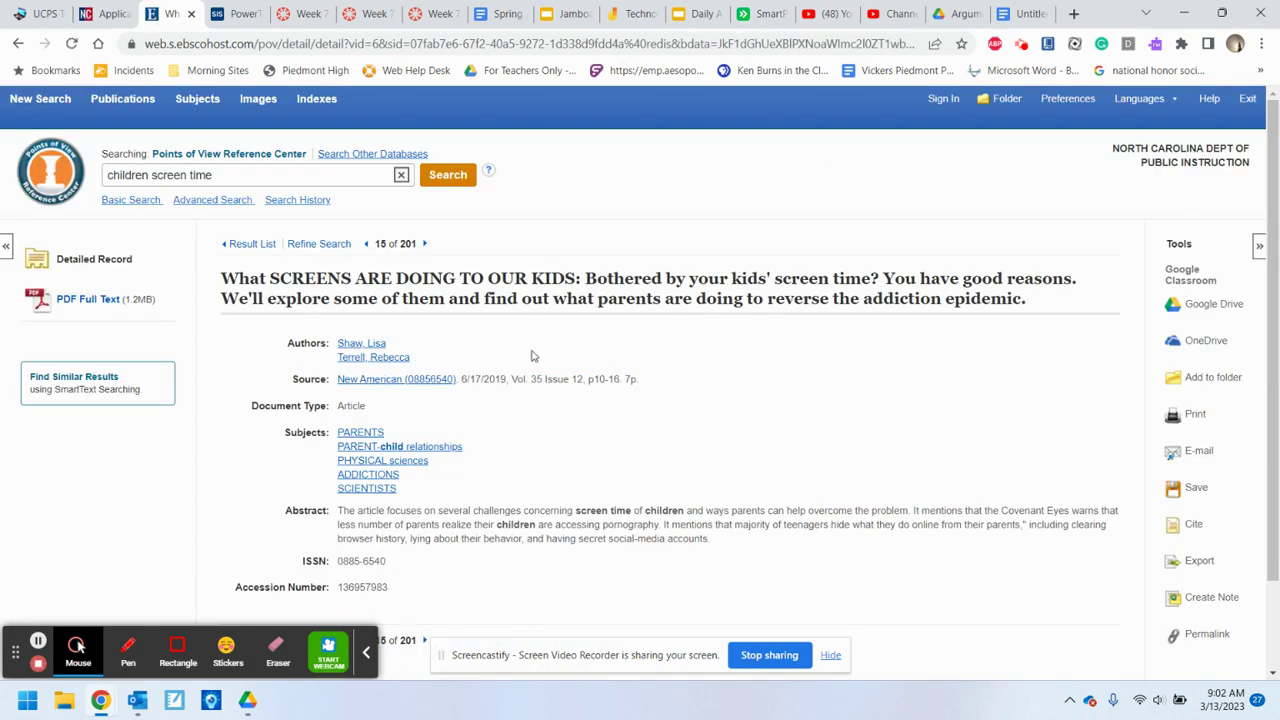
pyautogui.click(106, 299)
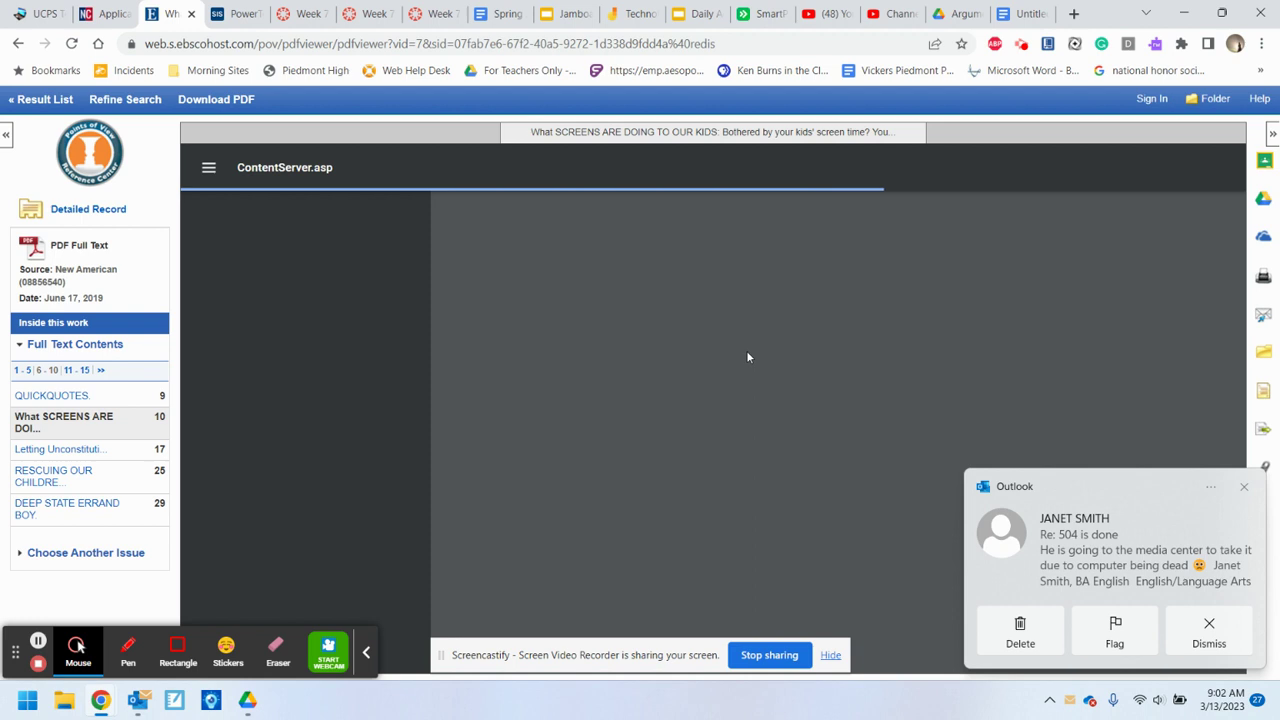
pyautogui.click(1245, 488)
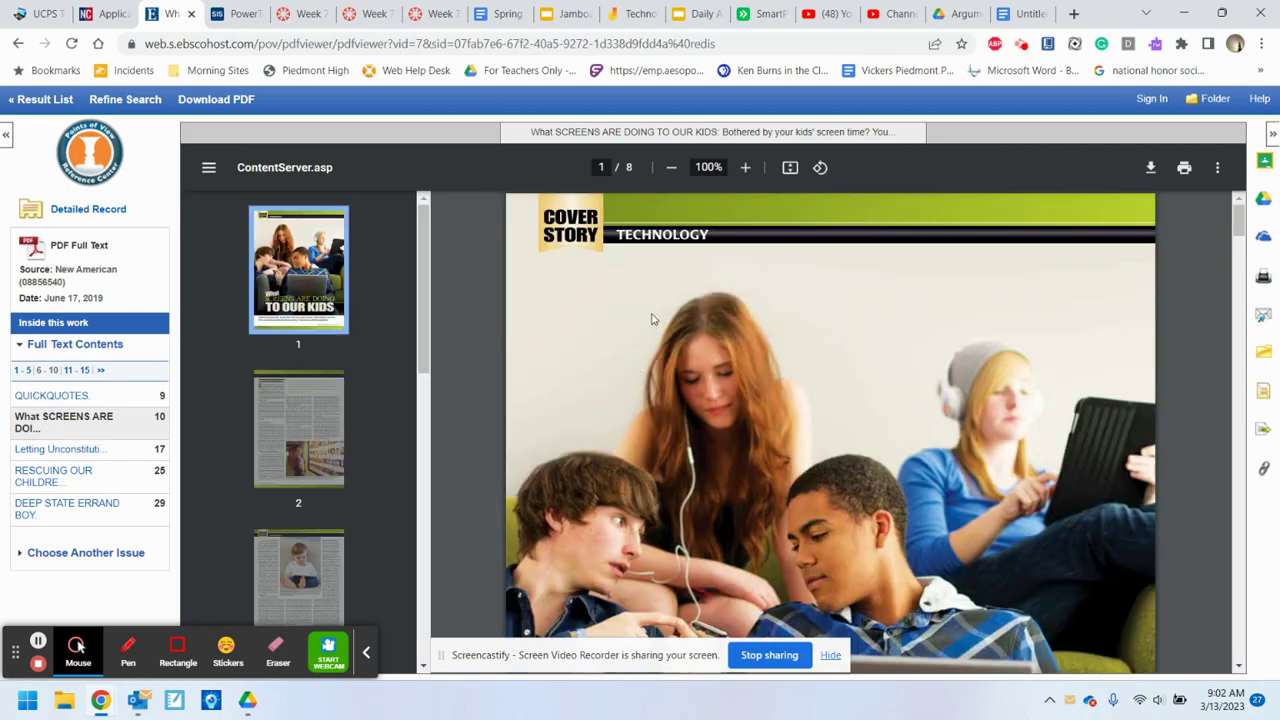
pyautogui.scroll(-15, 651, 319)
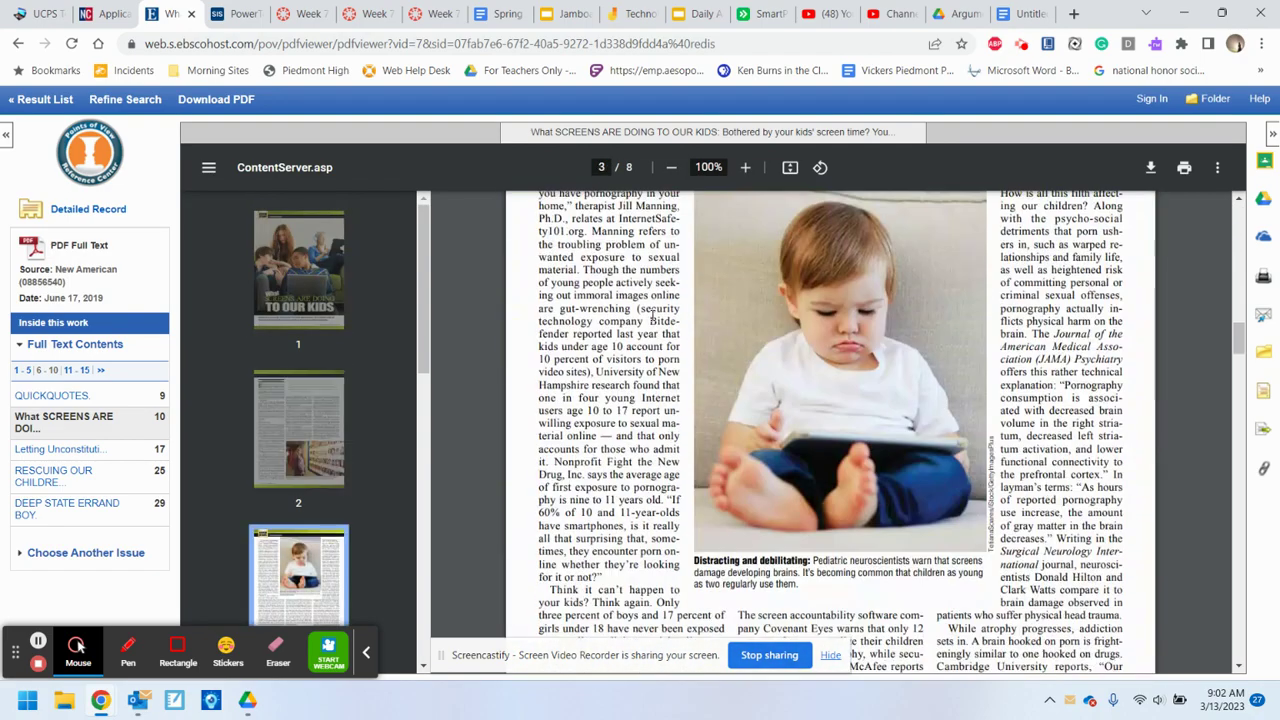
pyautogui.scroll(-15, 651, 319)
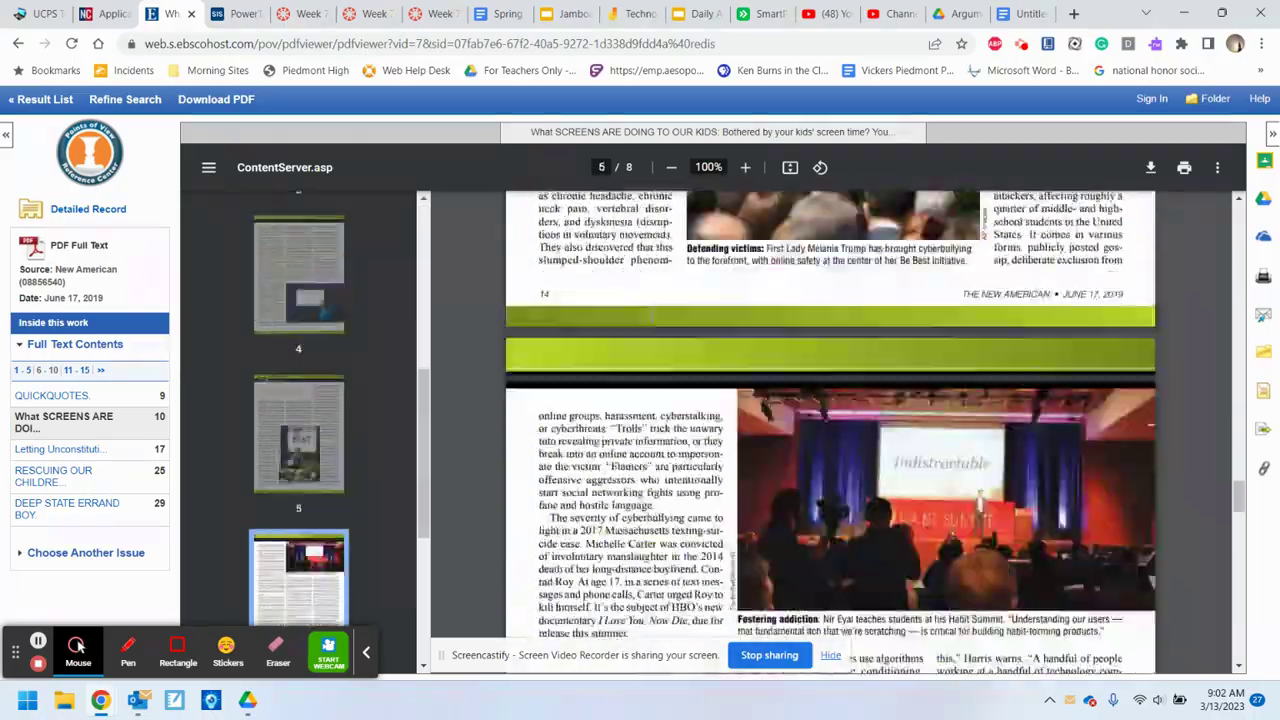
pyautogui.scroll(5, 651, 317)
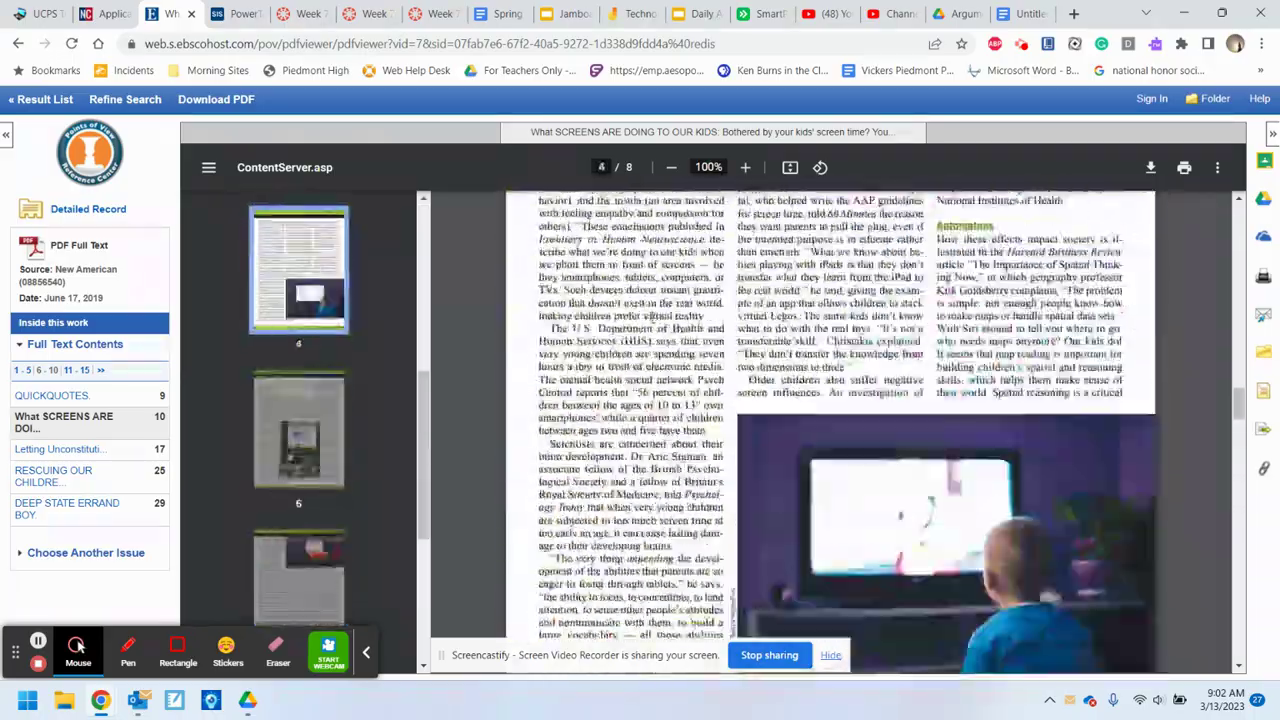
pyautogui.scroll(20, 645, 320)
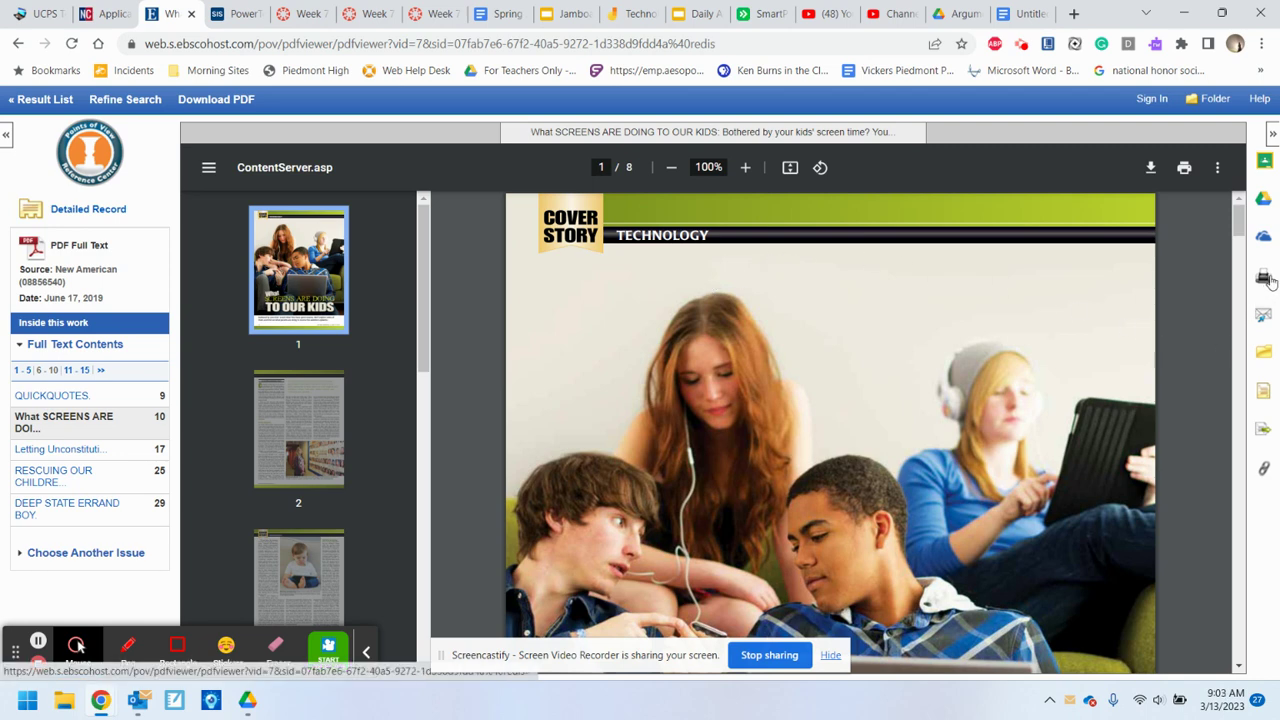
# - Save the article PDF to Google Drive and switch to Drive's My Drive view
pyautogui.click(1263, 205)
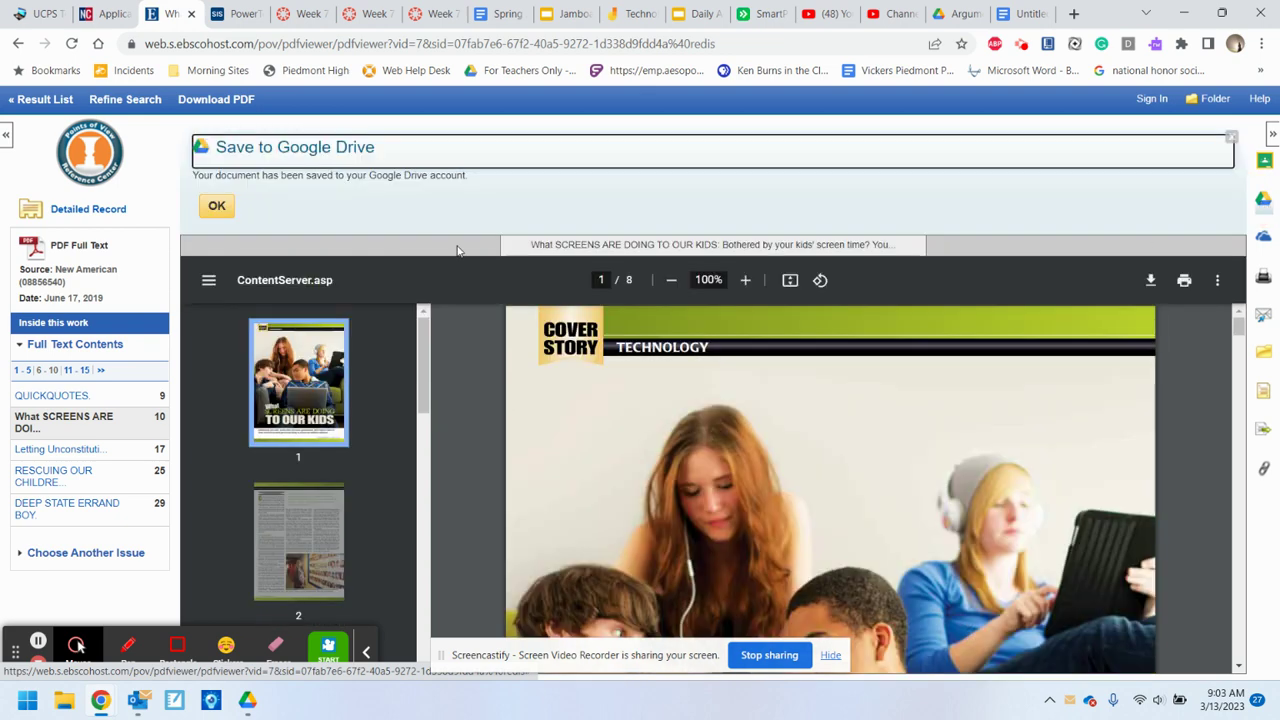
pyautogui.click(214, 215)
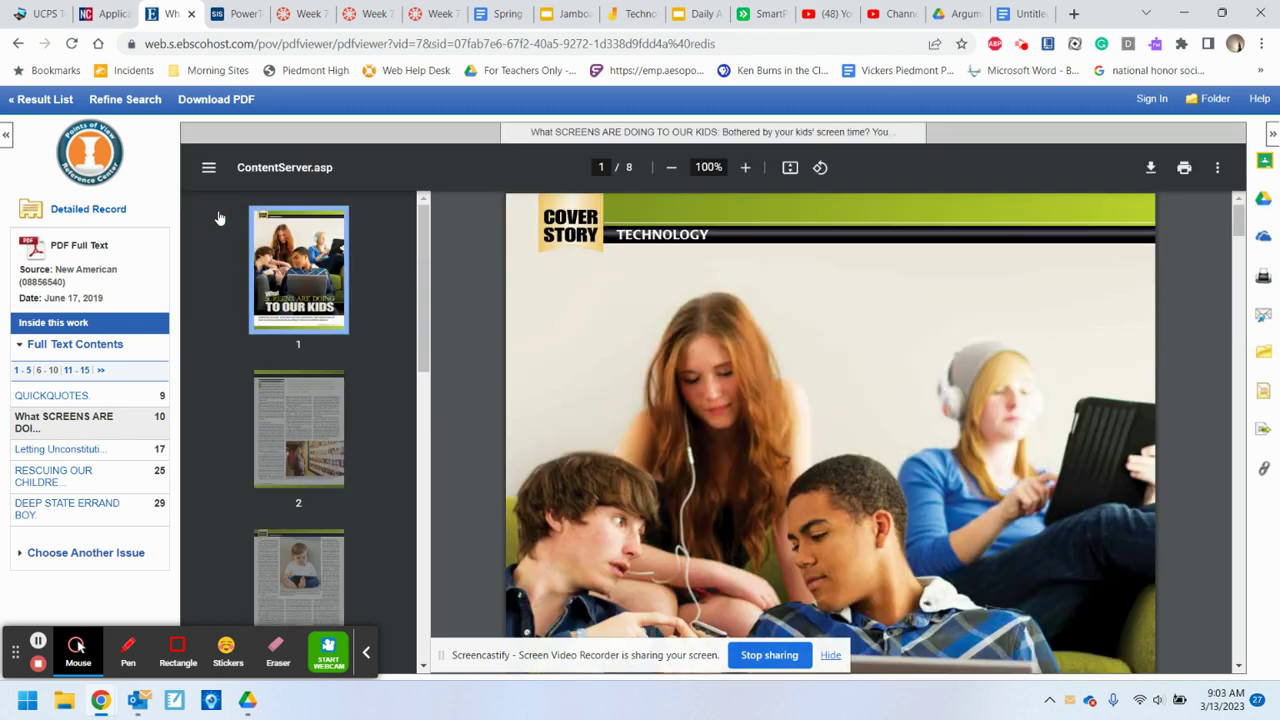
pyautogui.click(960, 14)
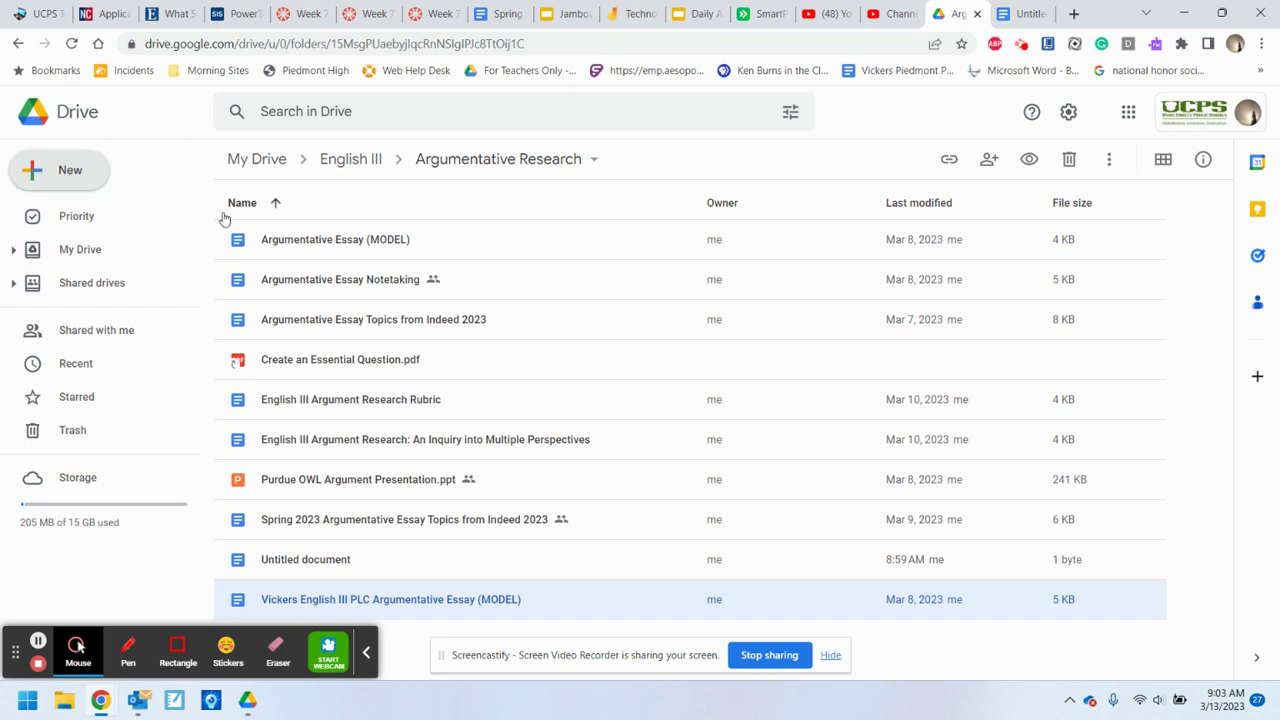
pyautogui.click(92, 257)
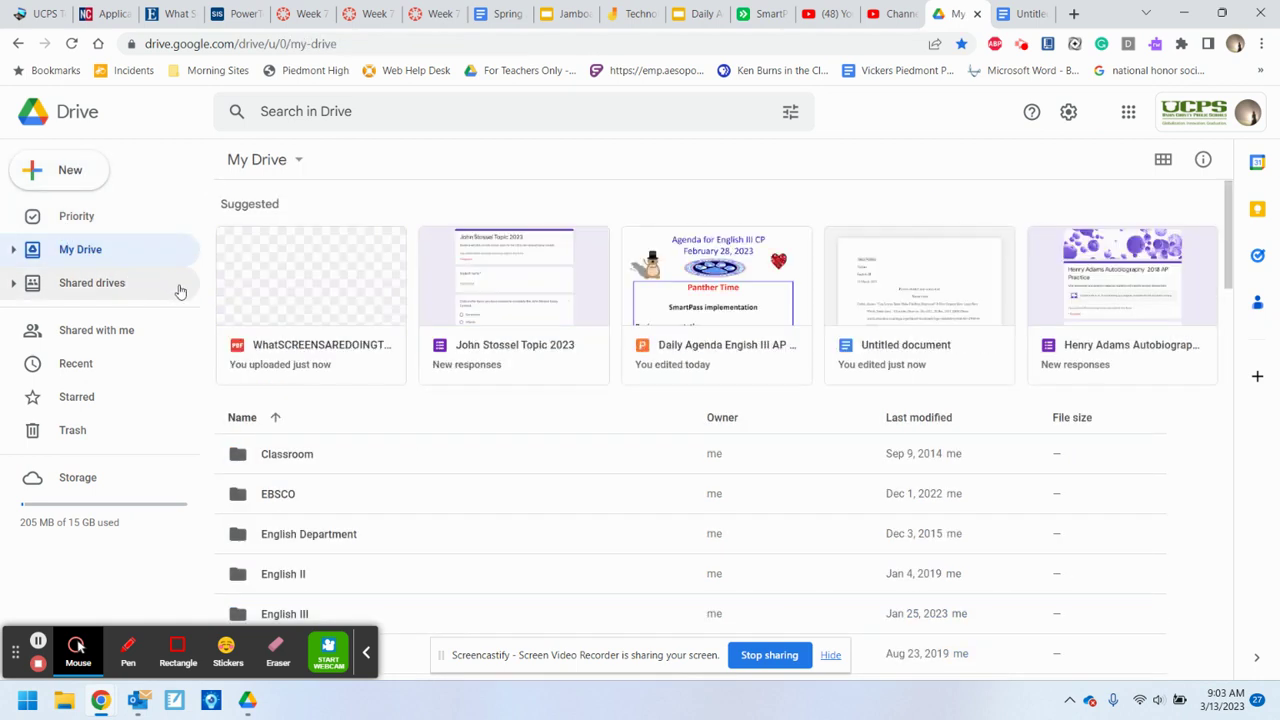
# - Preview the newly uploaded article PDF in Drive and return to the file list
pyautogui.doubleClick(296, 305)
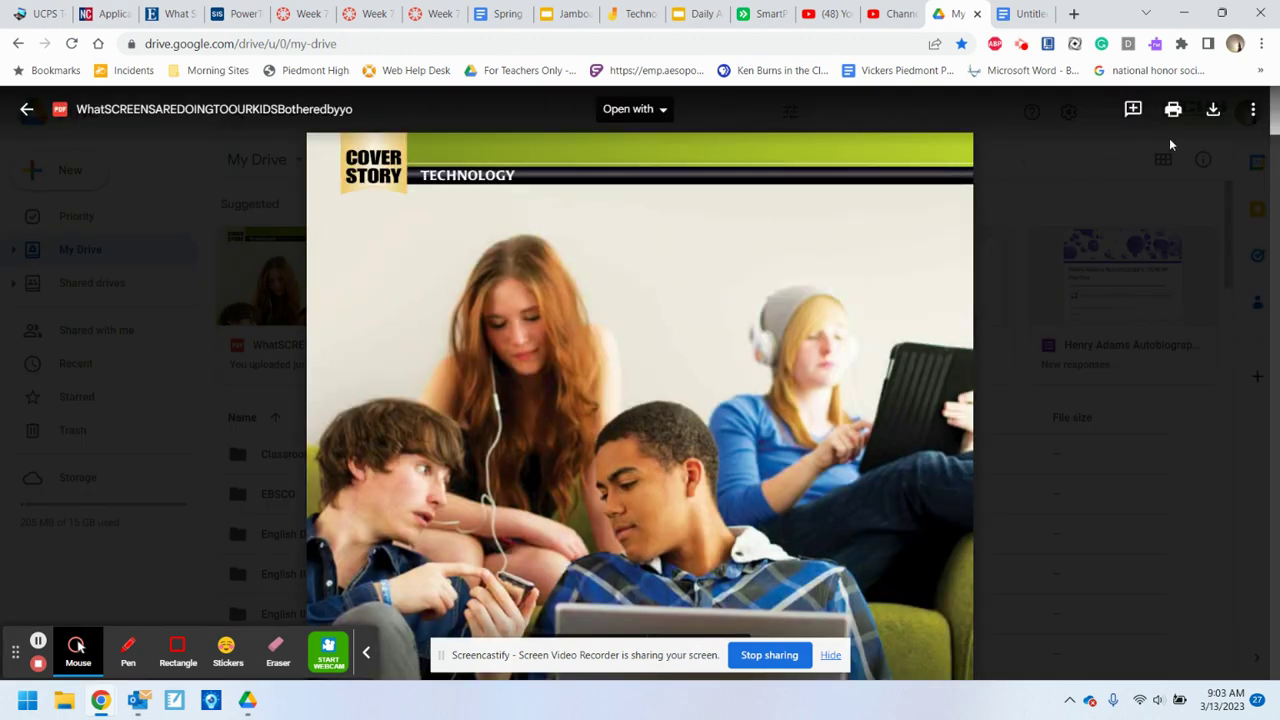
pyautogui.scroll(-3, 1141, 210)
pyautogui.scroll(3, 1141, 210)
pyautogui.click(26, 109)
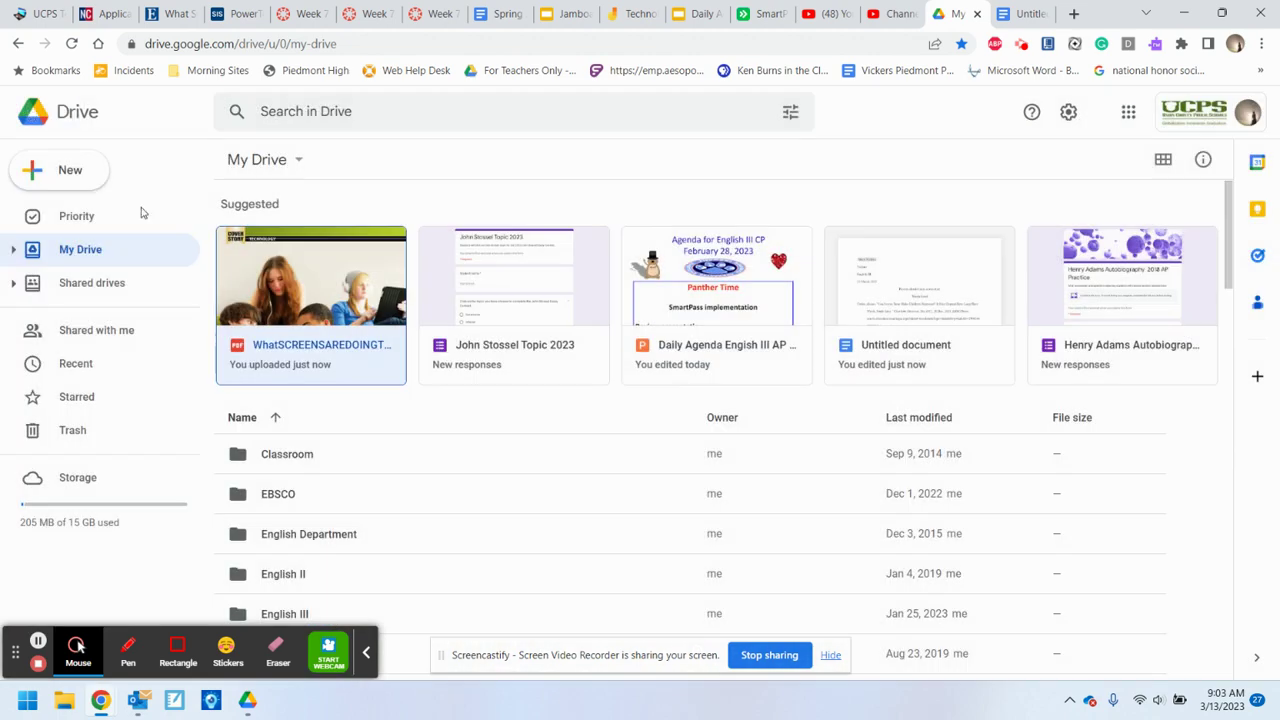
# - Move the uploaded article PDF into the Argumentative Research folder inside English III
pyautogui.rightClick(298, 290)
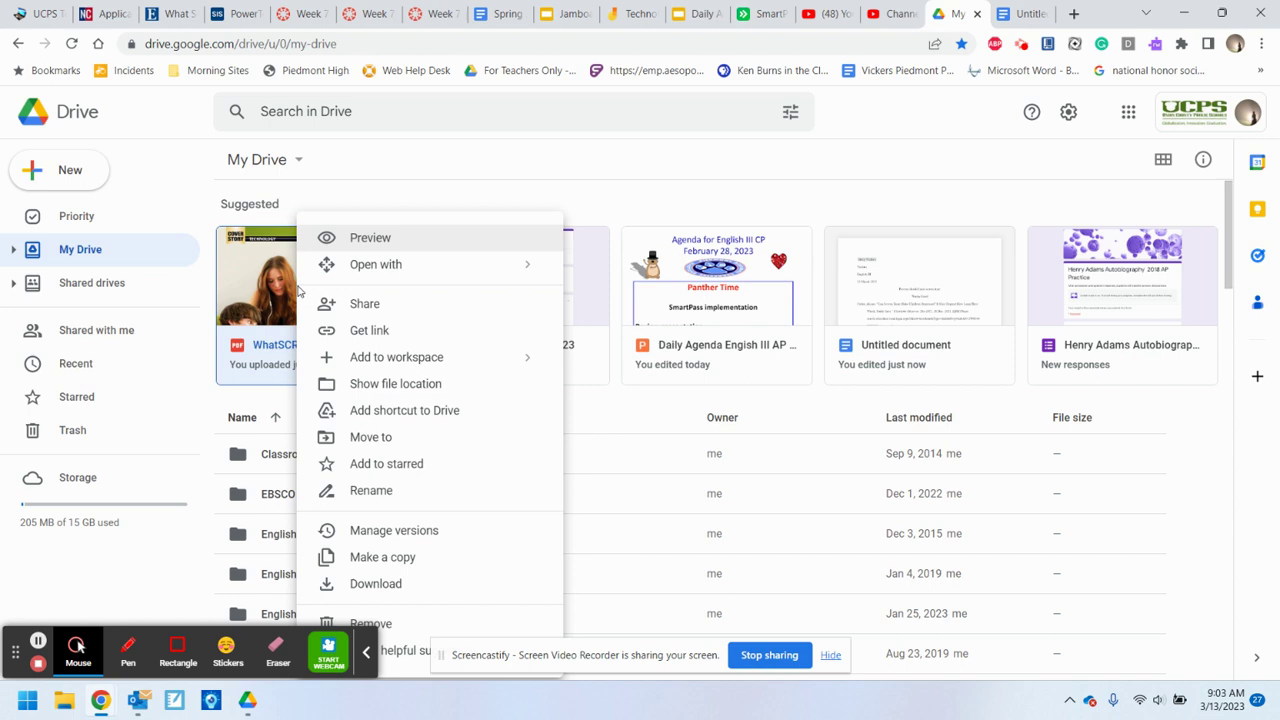
pyautogui.click(360, 437)
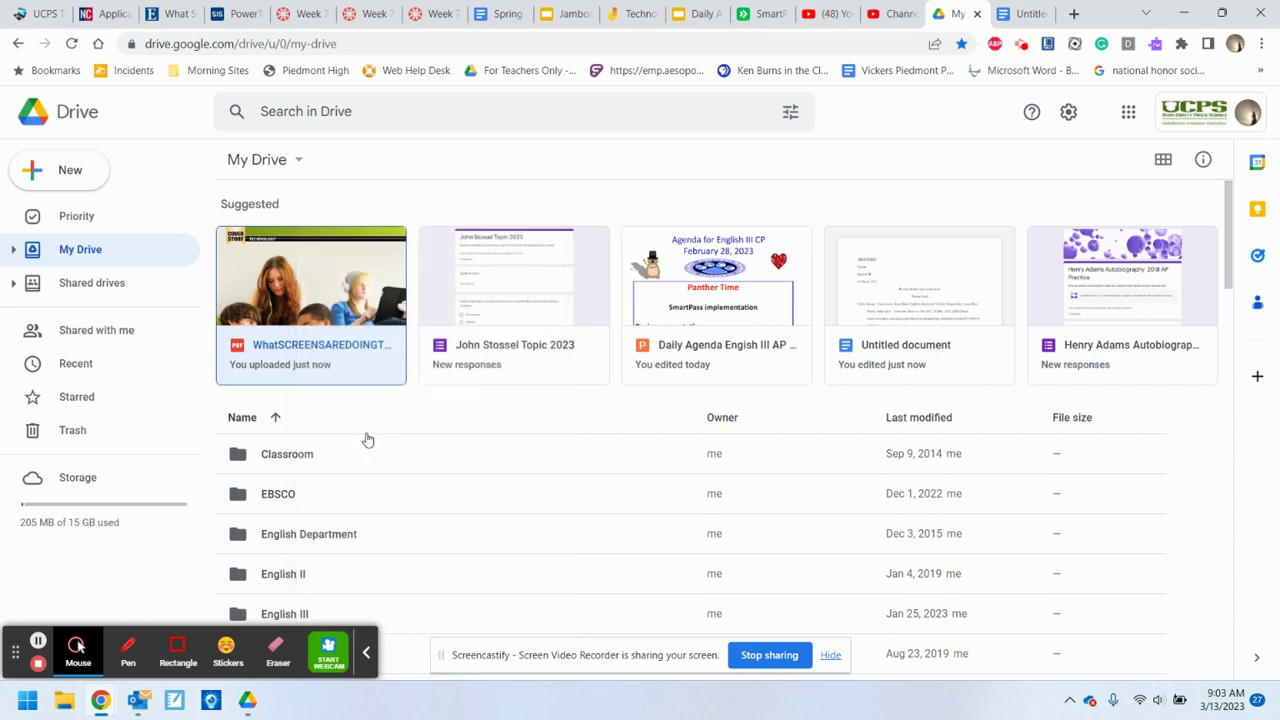
pyautogui.click(489, 451)
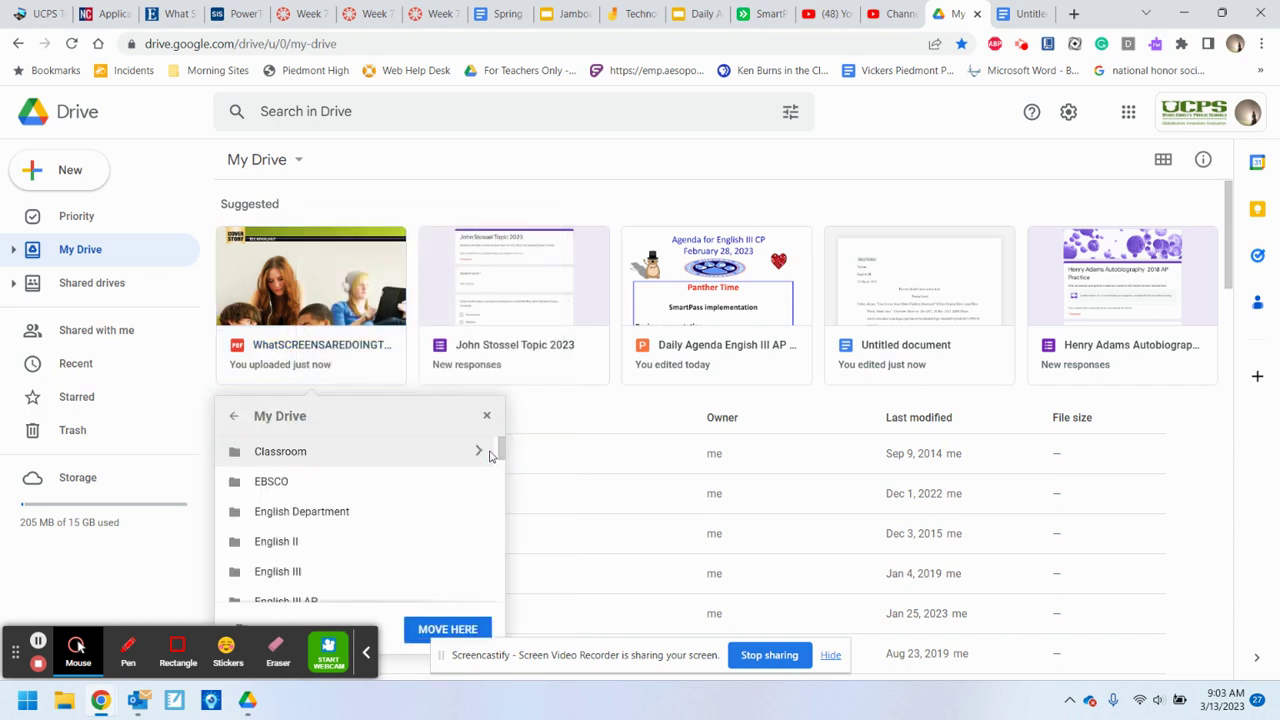
pyautogui.scroll(-2, 424, 469)
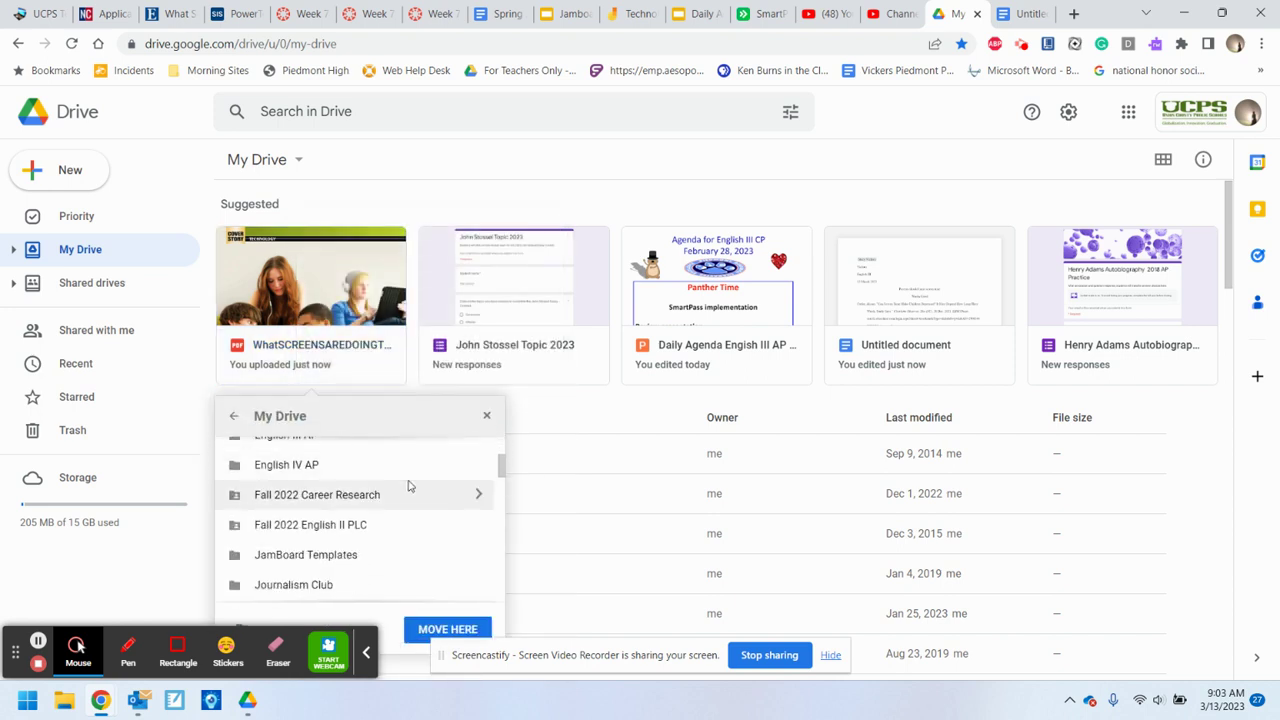
pyautogui.scroll(1, 408, 483)
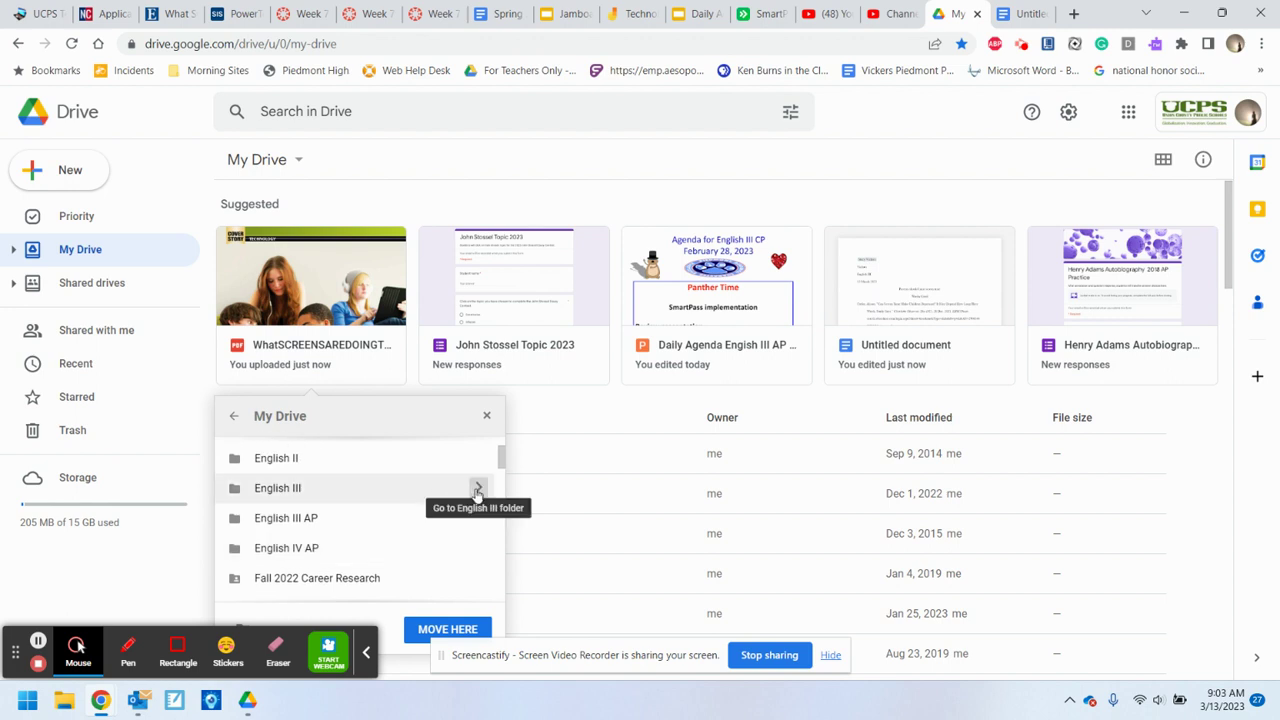
pyautogui.click(479, 488)
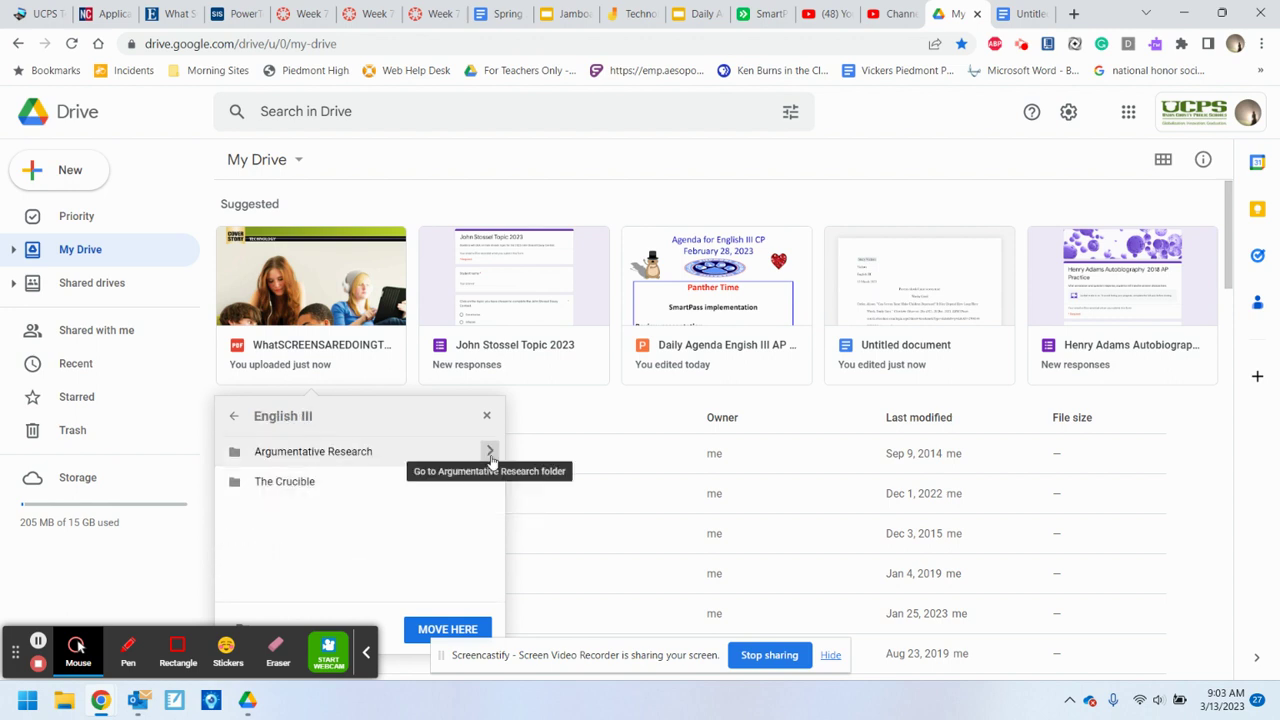
pyautogui.click(492, 453)
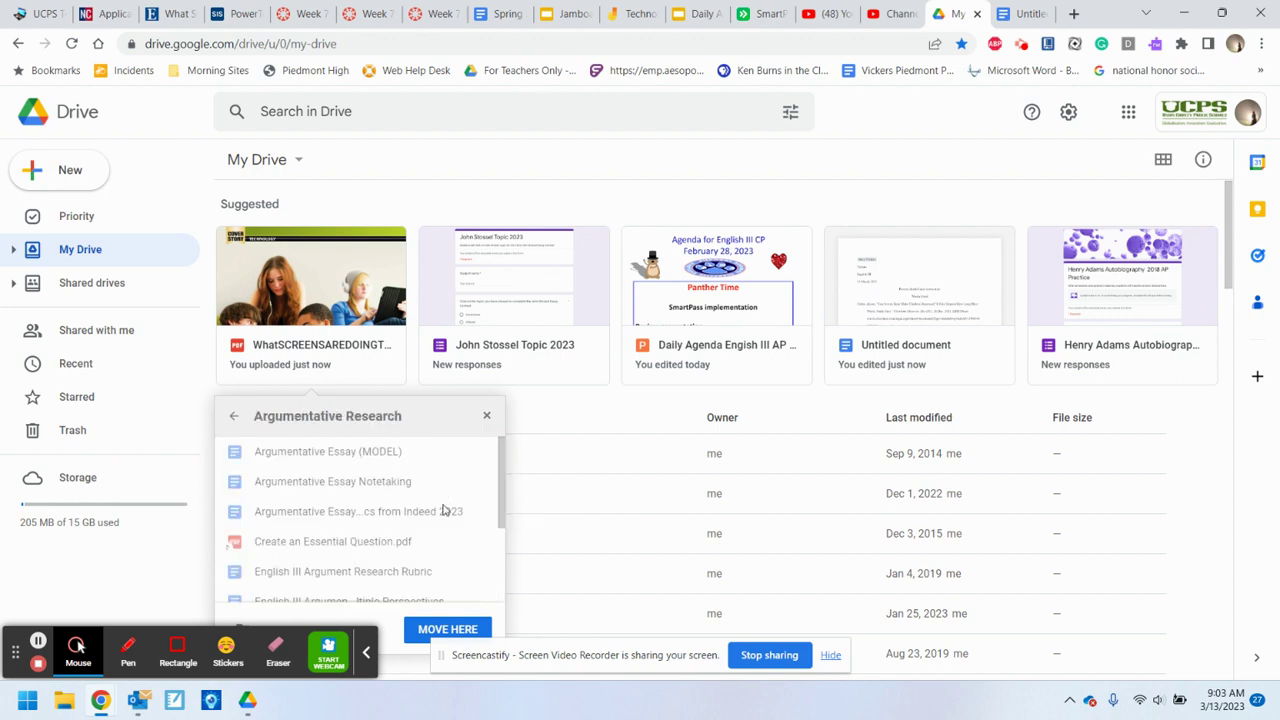
pyautogui.click(446, 629)
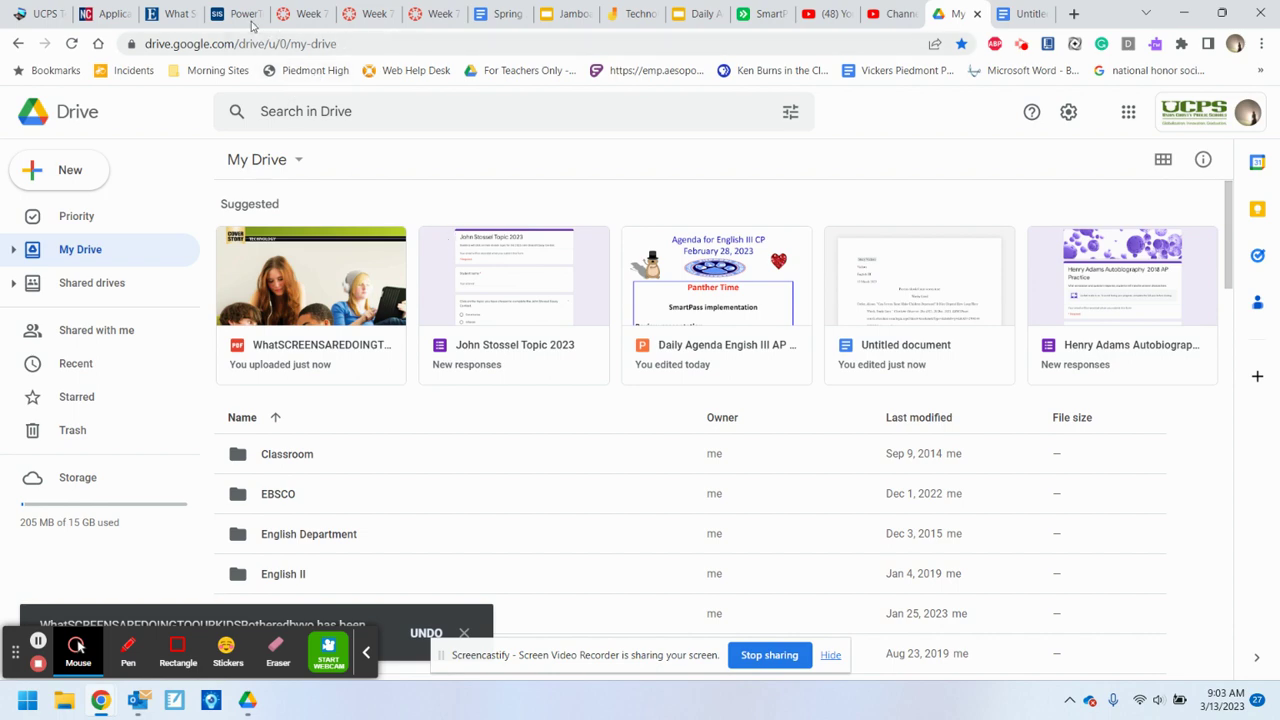
# - Switch back to the EBSCO article, display its citation formats and copy the full MLA 9th Edition citation
pyautogui.click(172, 20)
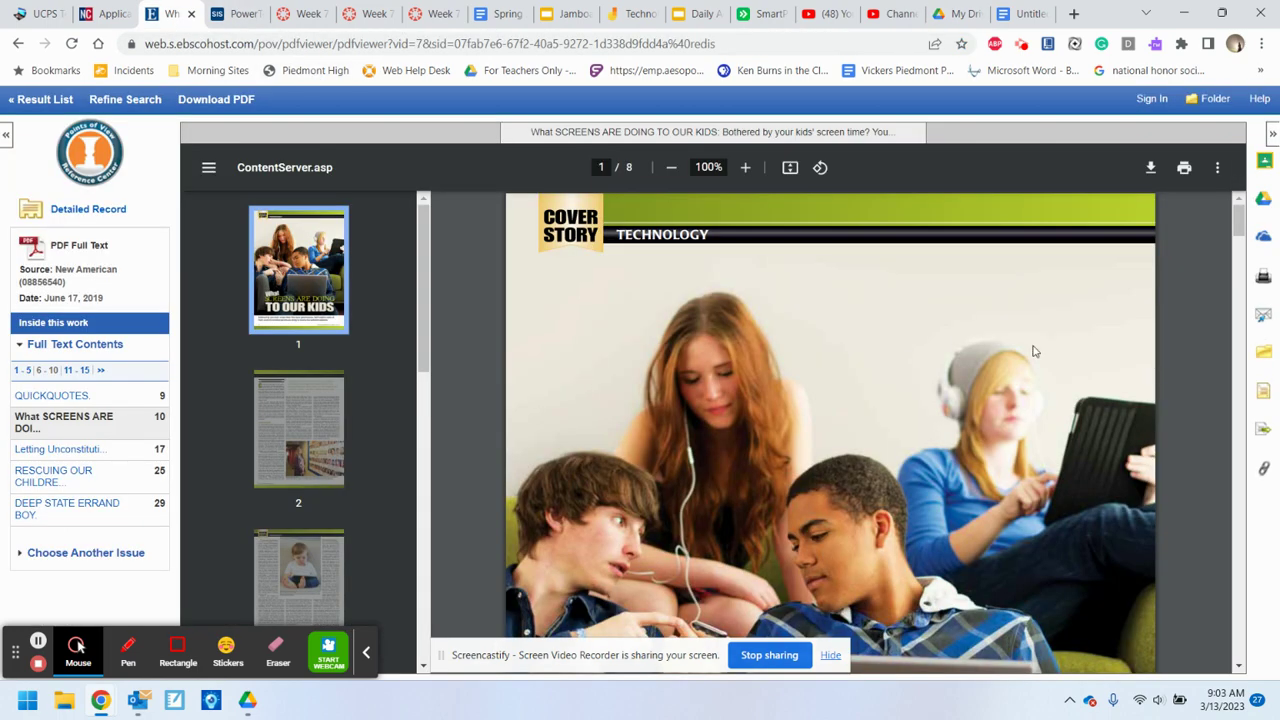
pyautogui.click(1266, 395)
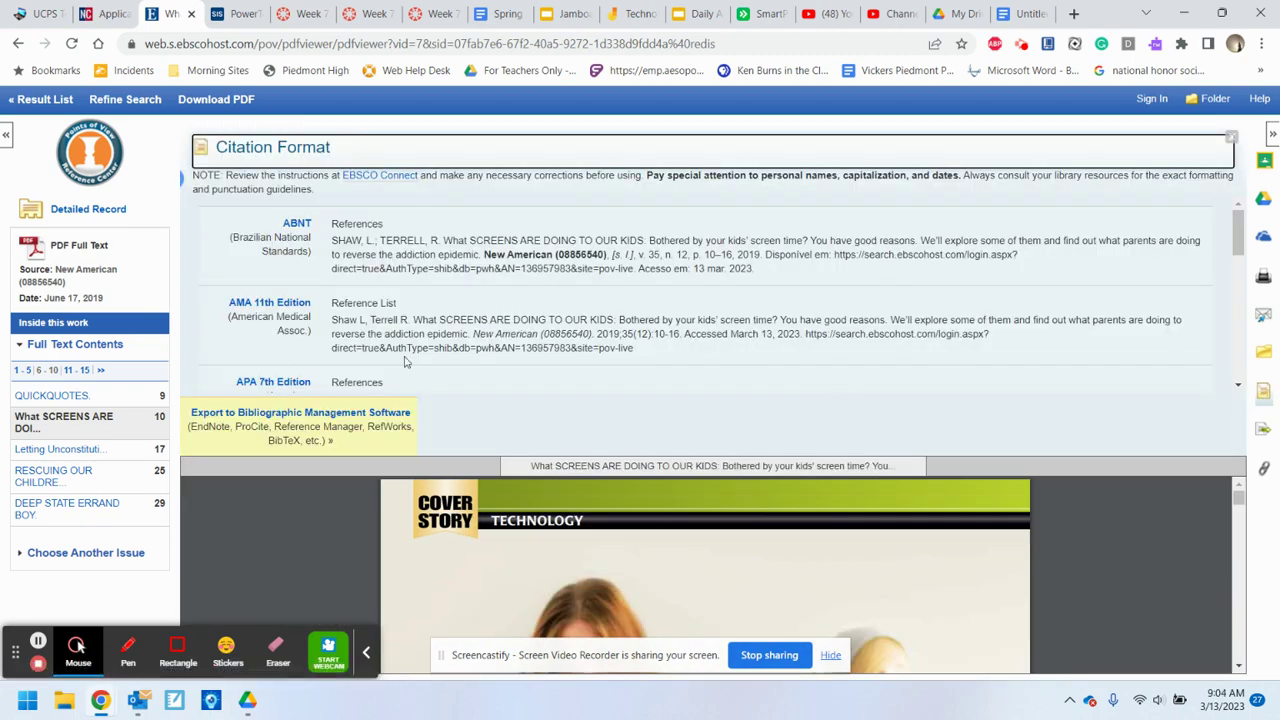
pyautogui.scroll(-3, 683, 390)
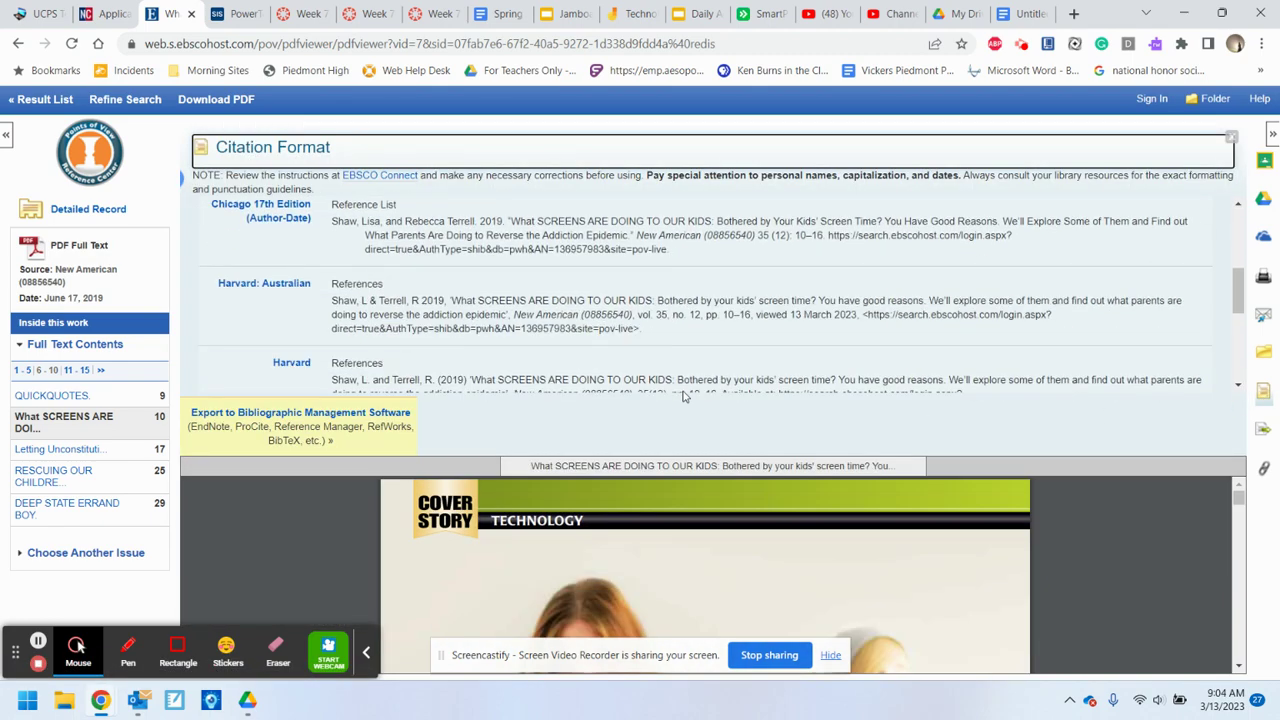
pyautogui.scroll(3, 683, 390)
pyautogui.scroll(-3, 683, 390)
pyautogui.scroll(-5, 683, 390)
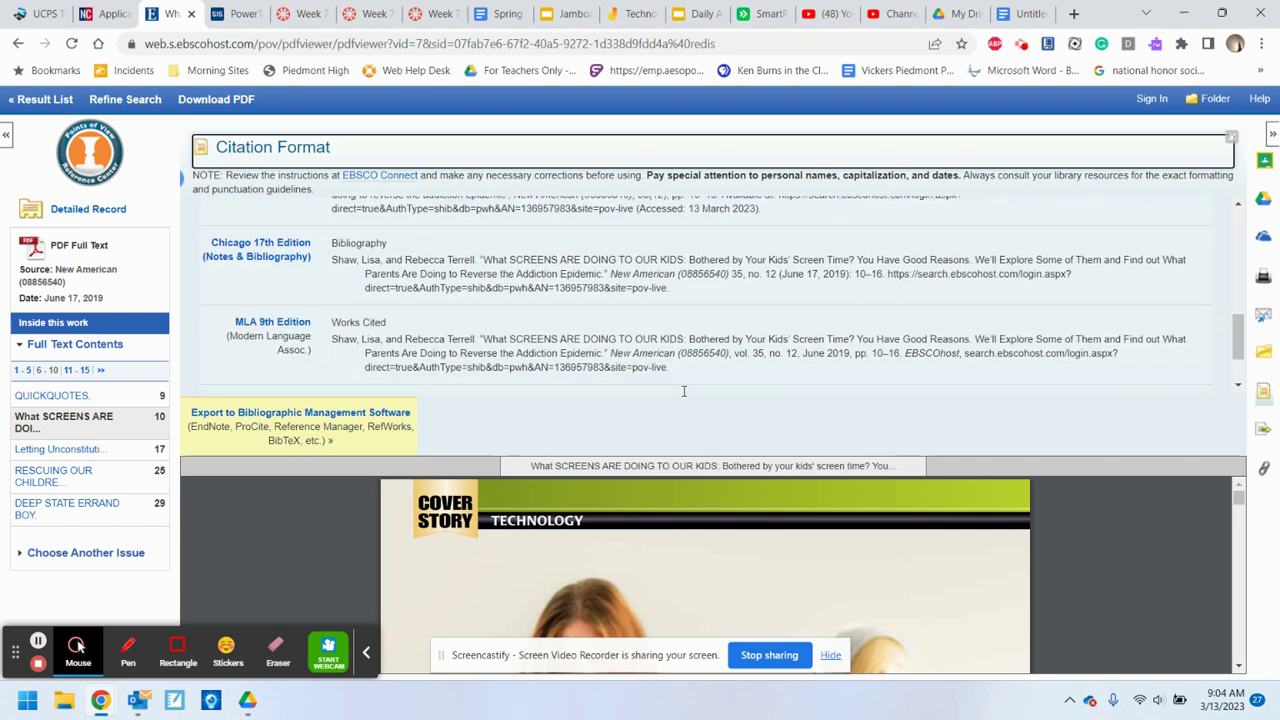
pyautogui.moveTo(672, 317); pyautogui.dragTo(331, 290)
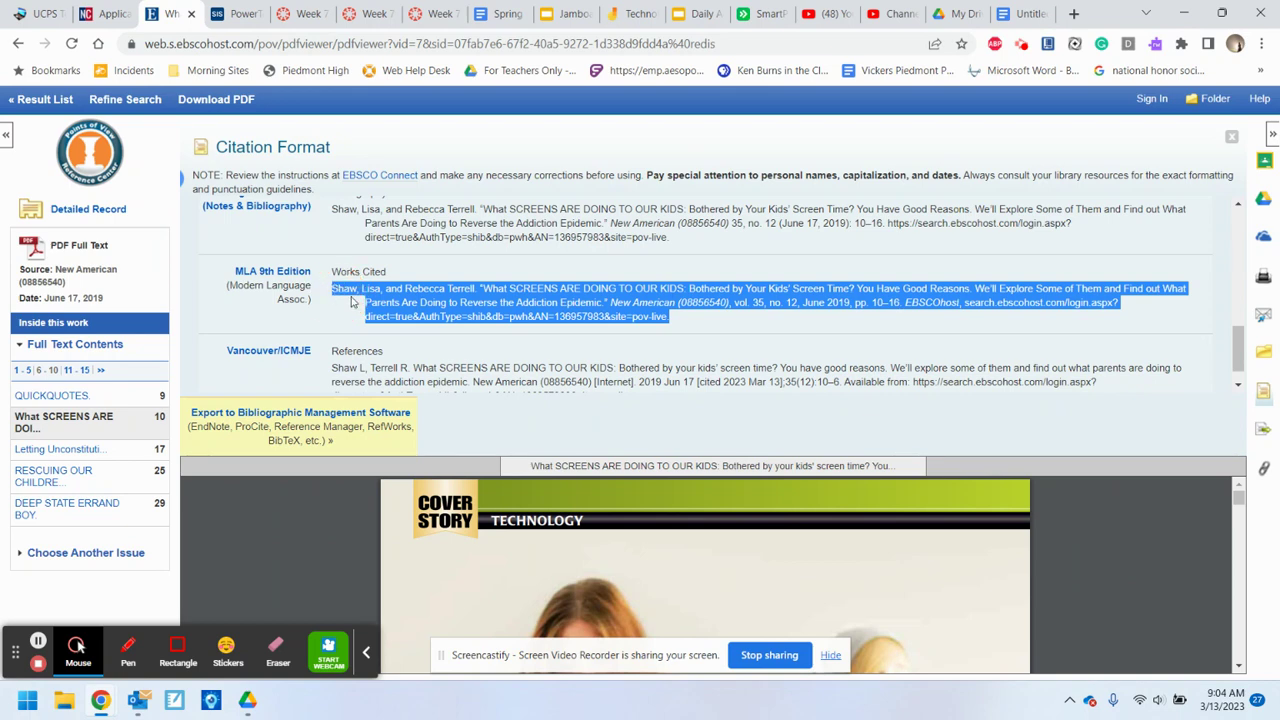
# - In the Google Docs essay, start a left-aligned, unindented line below the first citation and paste the copied MLA citation there
pyautogui.click(1024, 16)
pyautogui.doubleClick(521, 563)
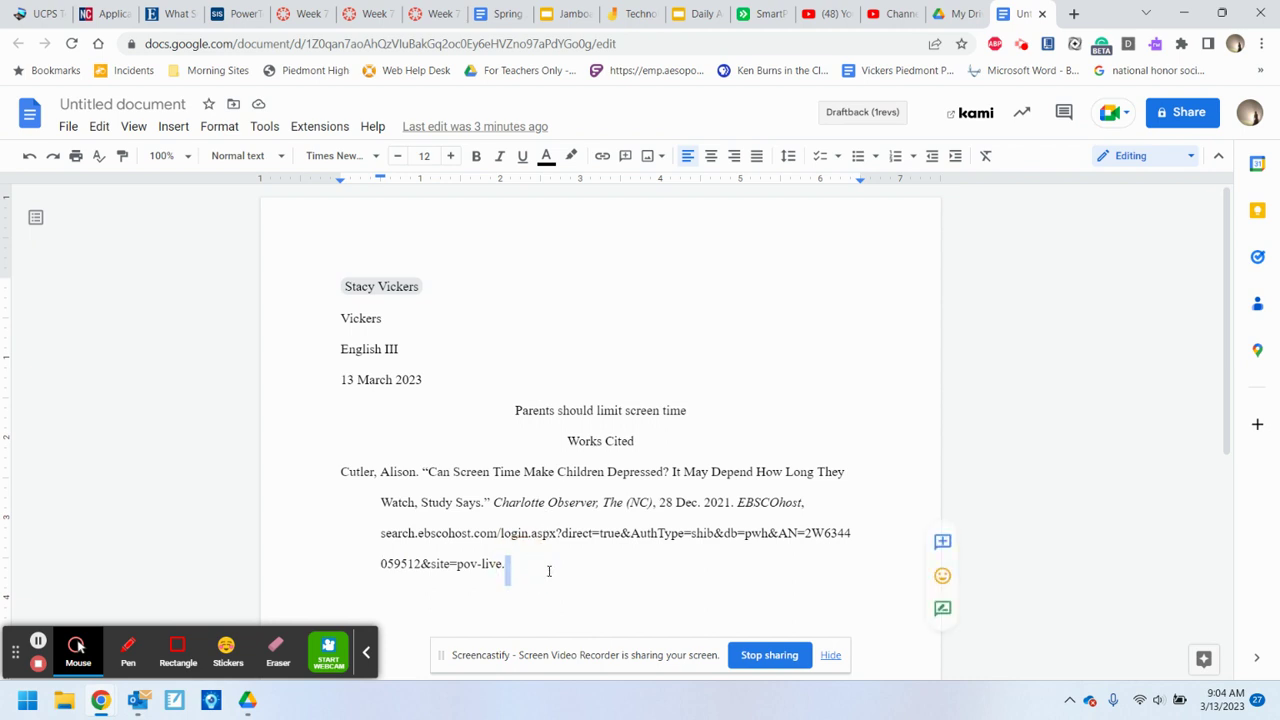
pyautogui.press('Return')
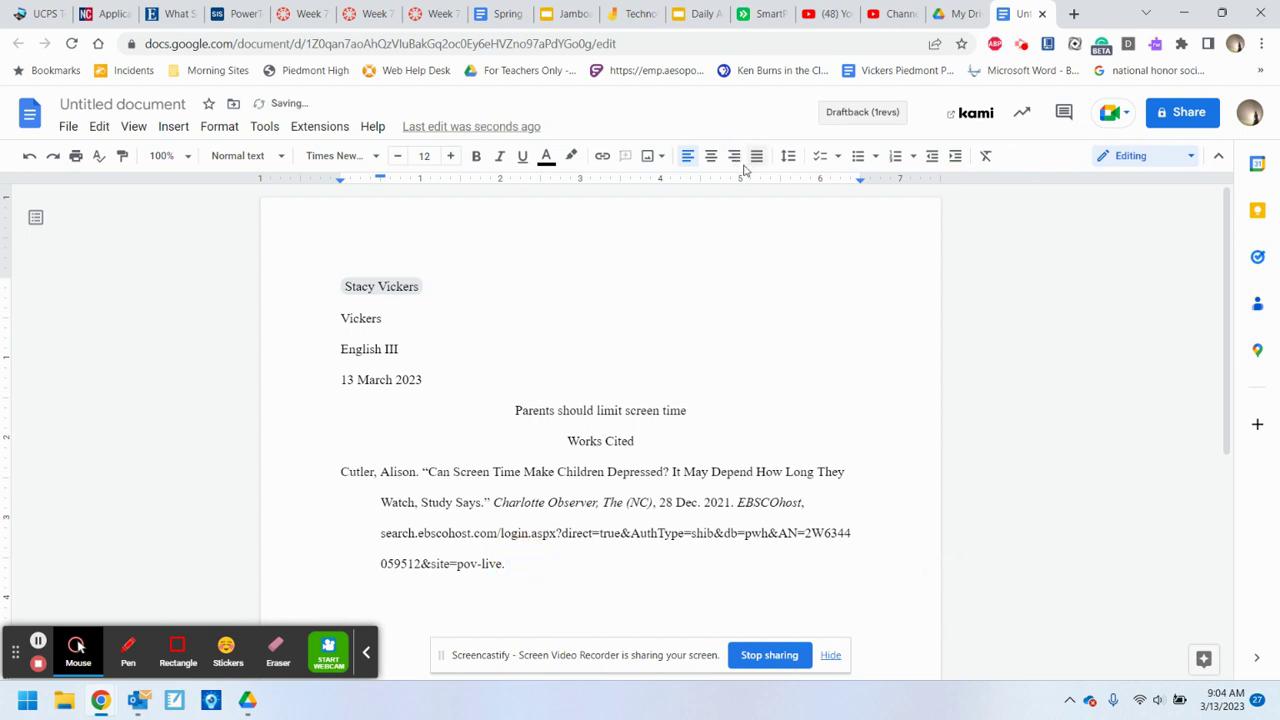
pyautogui.click(686, 158)
pyautogui.press('BackSpace')
pyautogui.scroll(-3, 1020, 341)
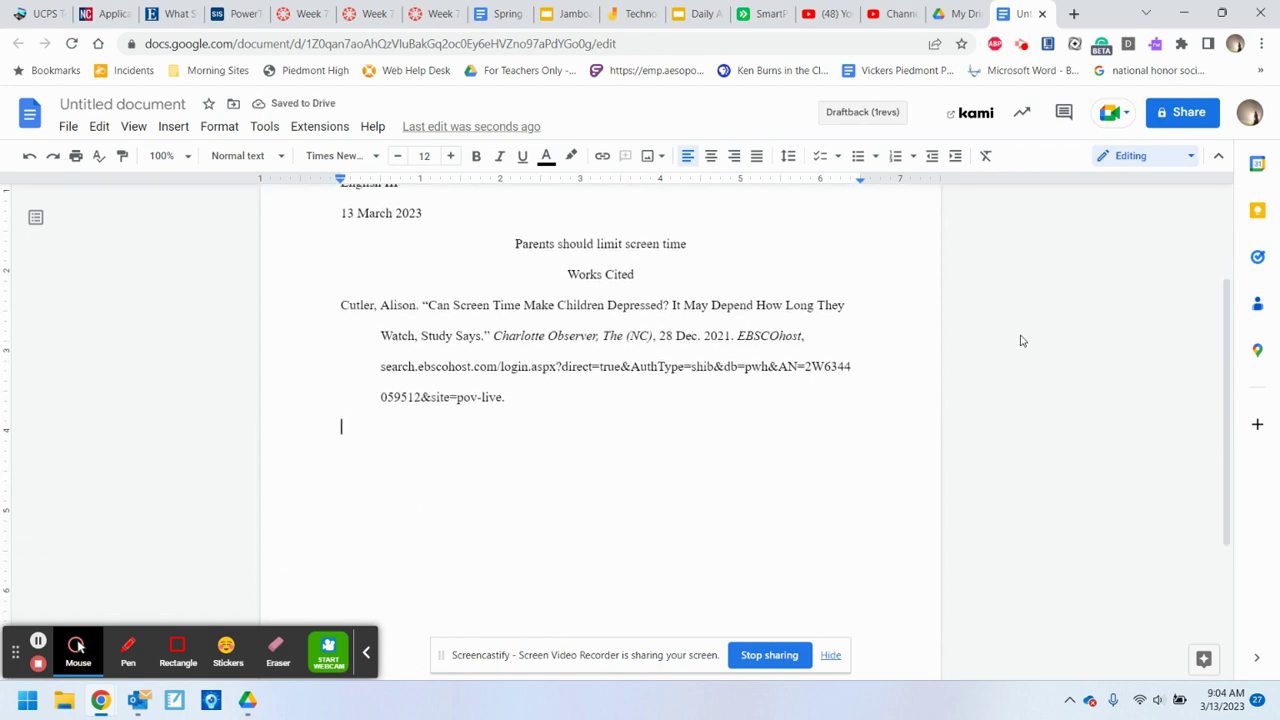
pyautogui.hotkey('ctrl', 'v')
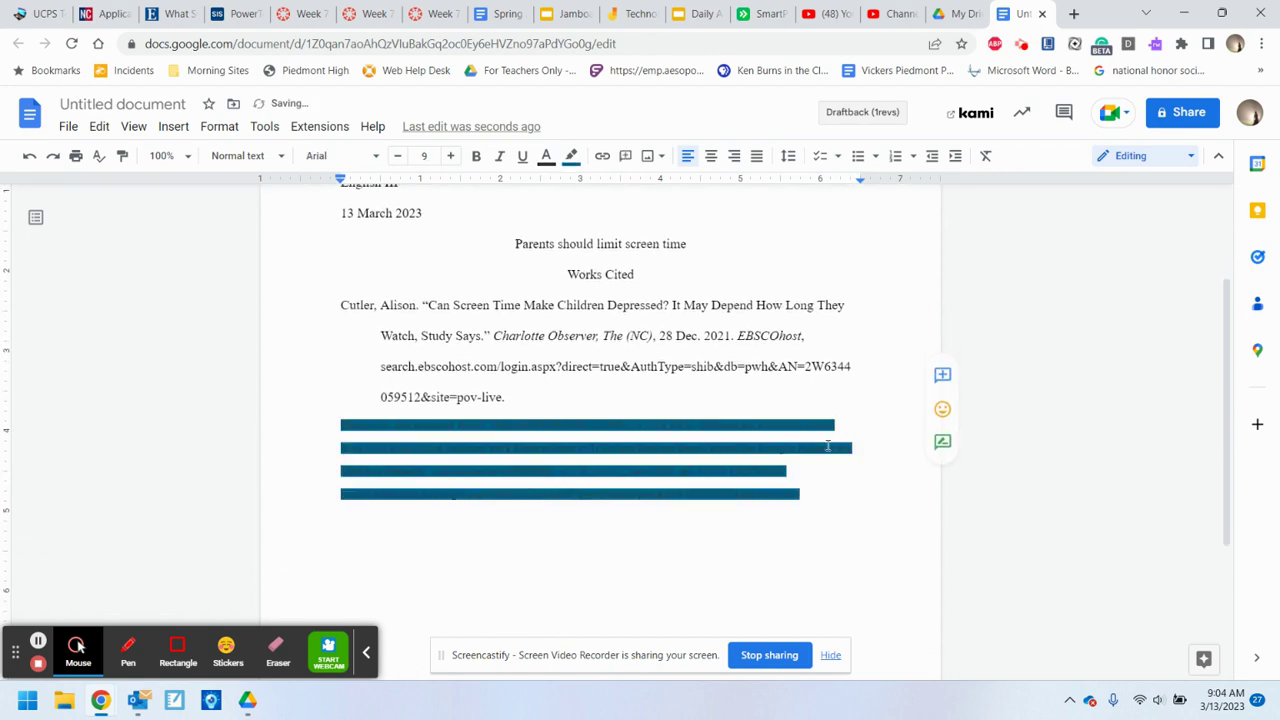
# - Select the whole pasted citation and increase its font size to 11
pyautogui.moveTo(806, 493); pyautogui.dragTo(314, 430)
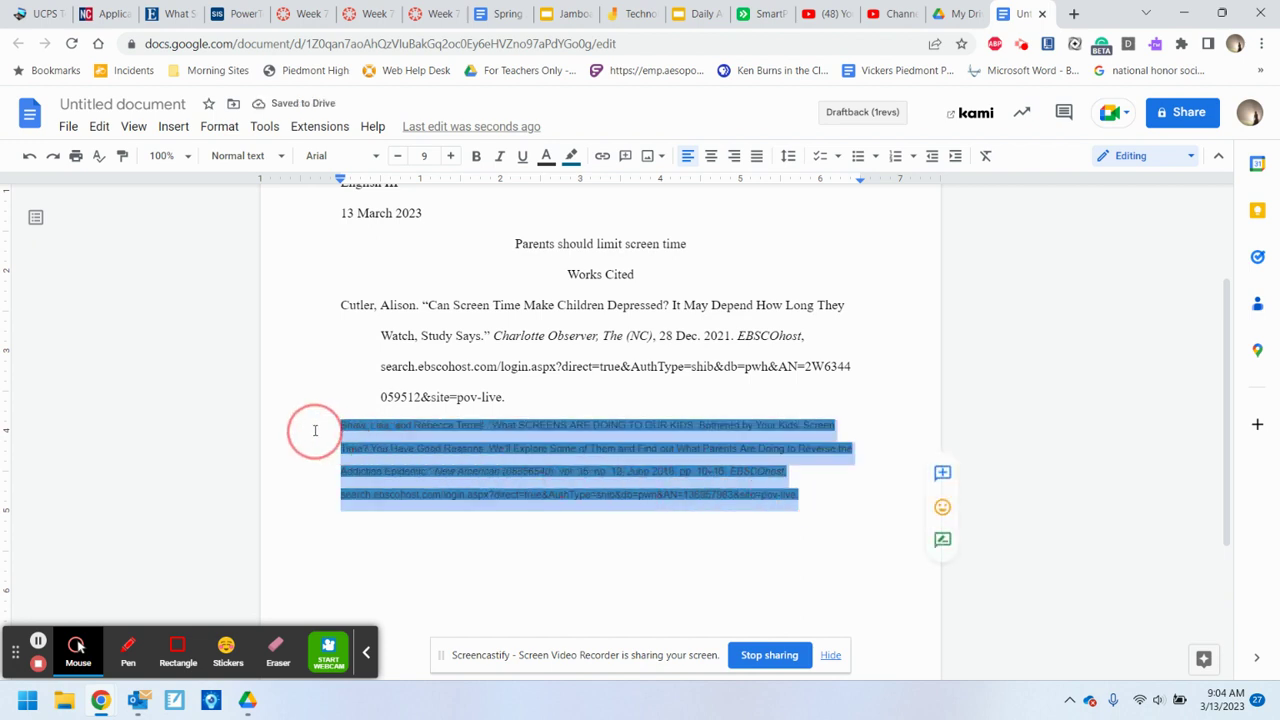
pyautogui.click(450, 157)
pyautogui.click(450, 157)
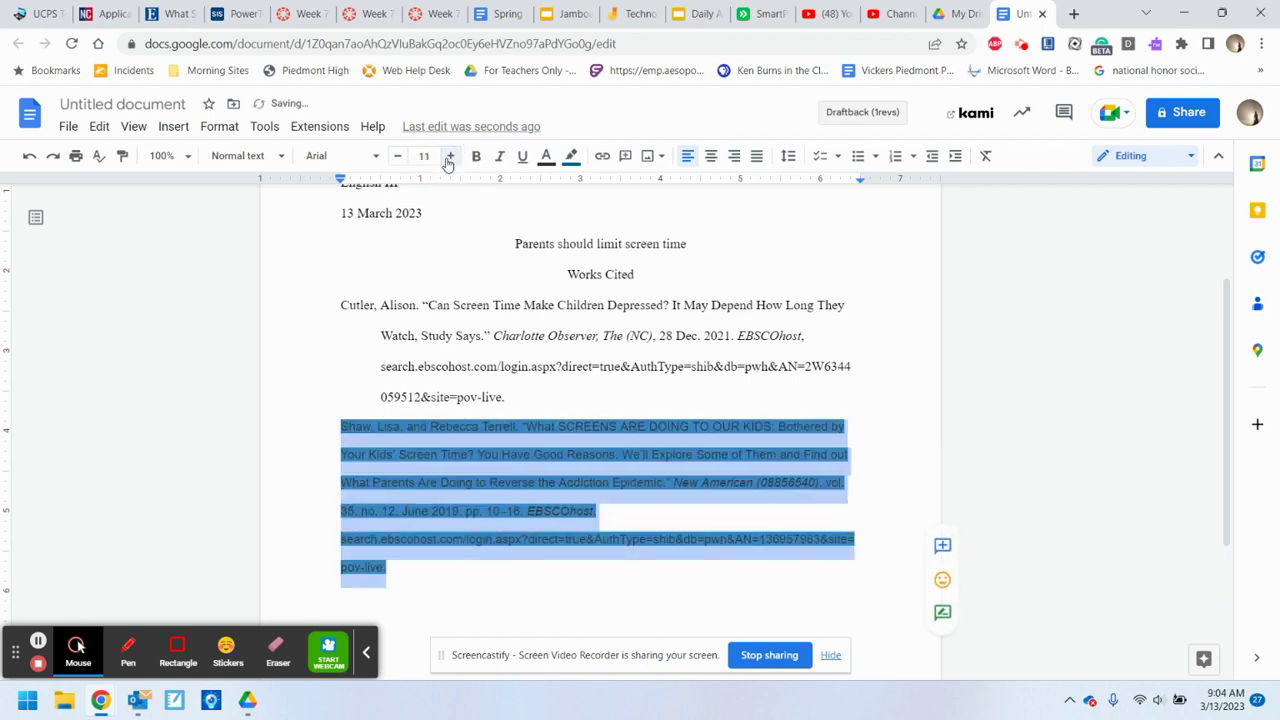
pyautogui.click(430, 156)
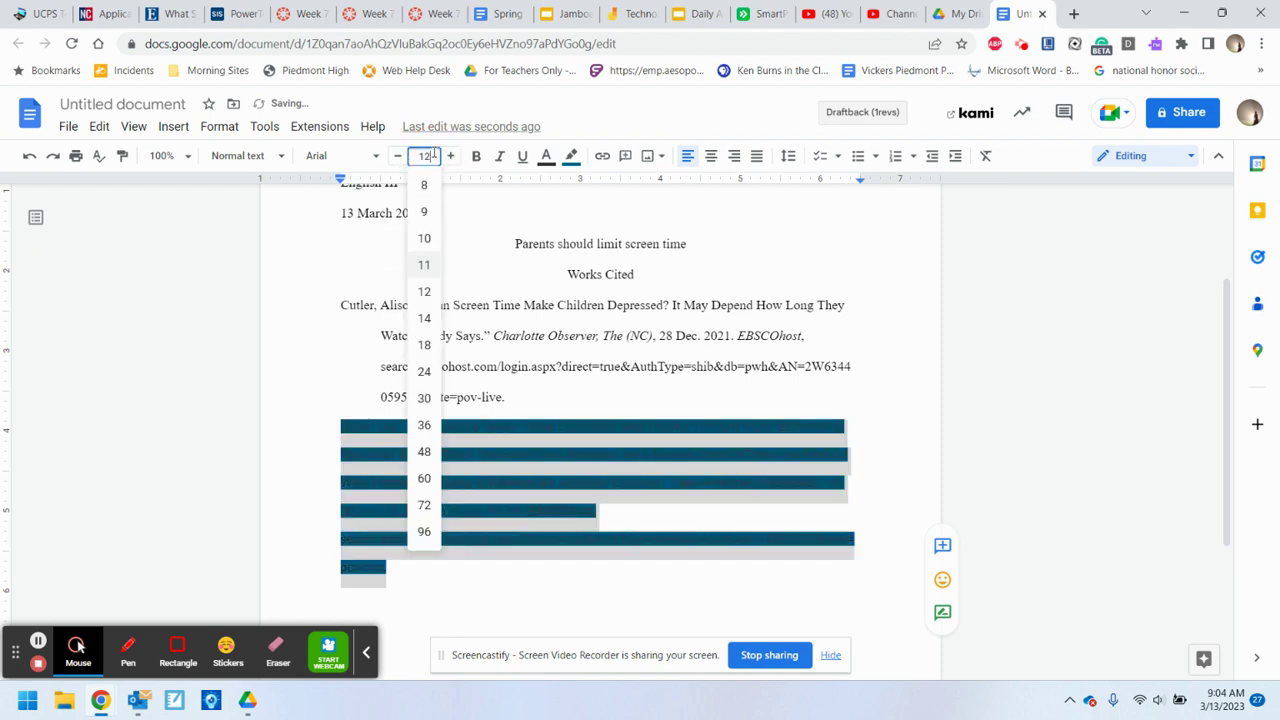
# - Remove the highlight colour from the pasted citation and make its text black
pyautogui.click(571, 156)
pyautogui.click(592, 190)
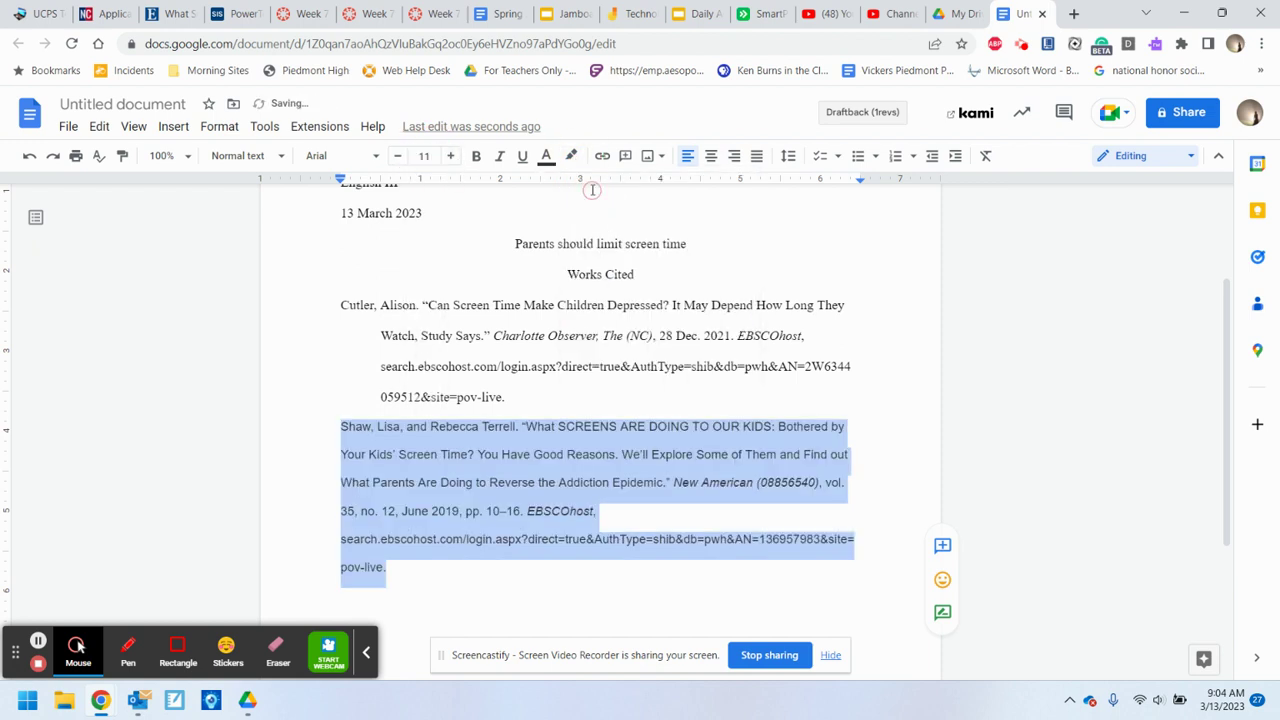
pyautogui.click(546, 158)
pyautogui.click(554, 187)
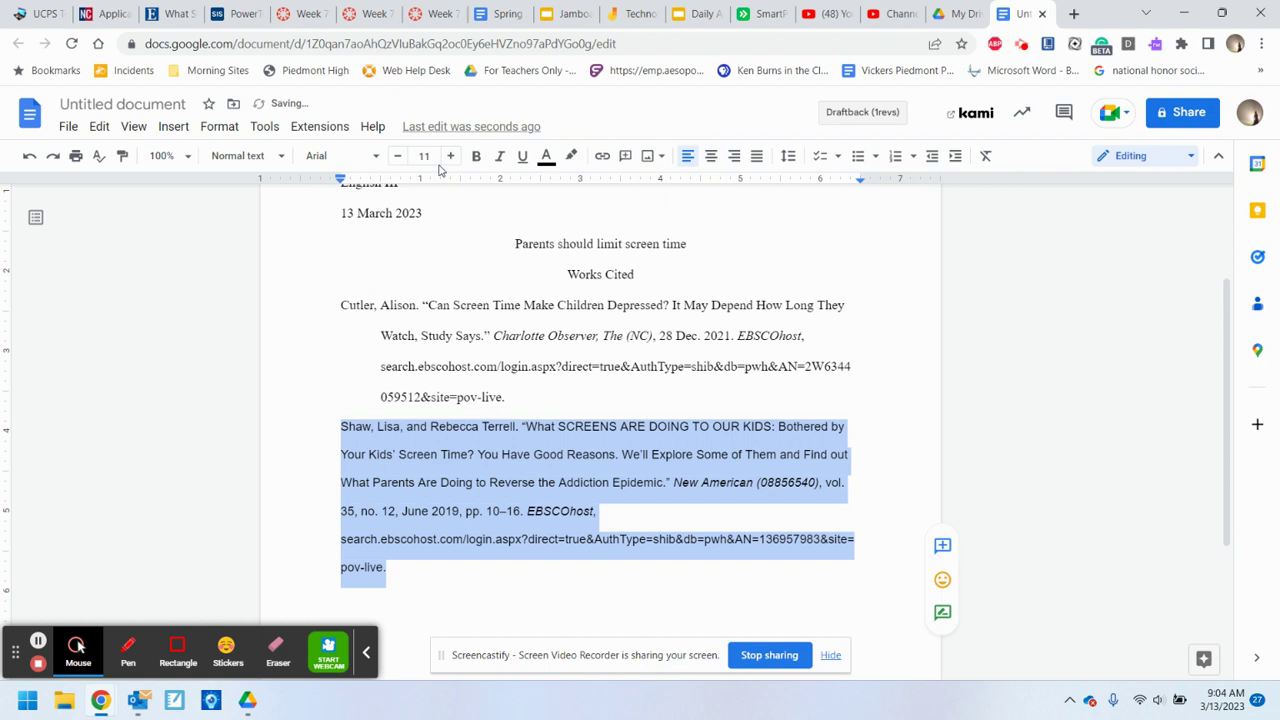
# - Format the selected second citation in Times New Roman at font size 12
pyautogui.click(371, 157)
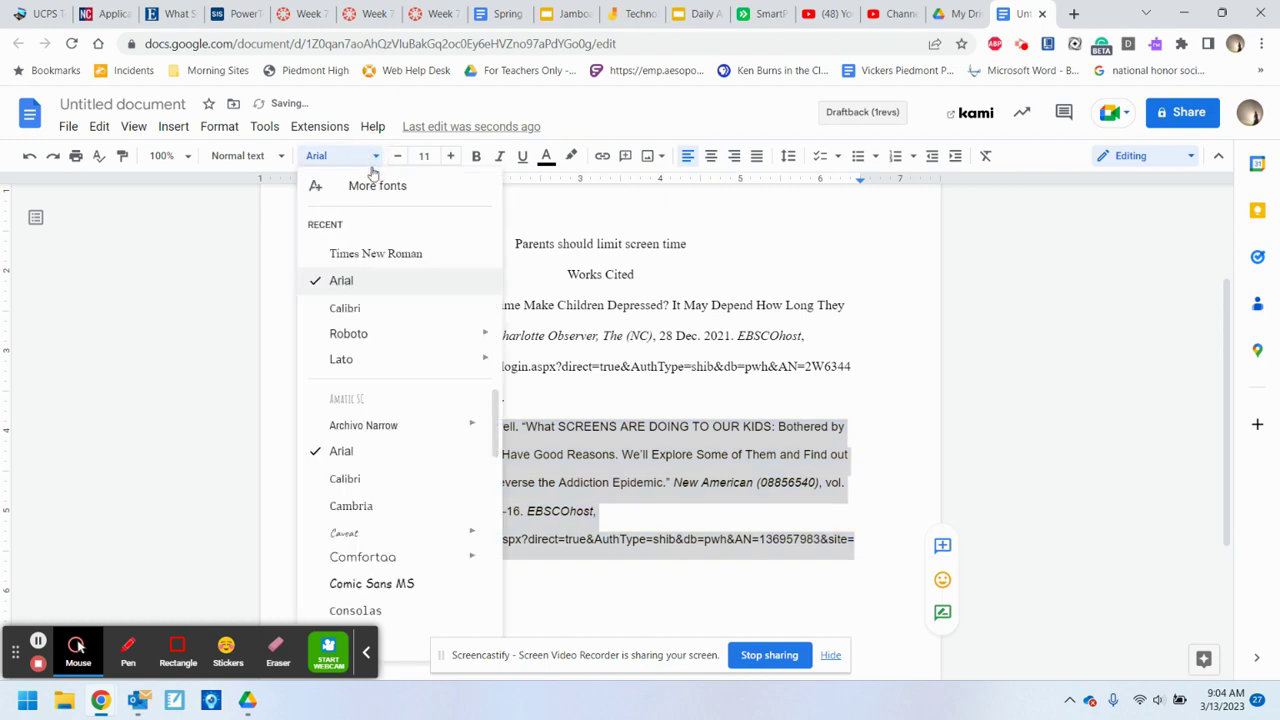
pyautogui.click(355, 254)
pyautogui.click(426, 157)
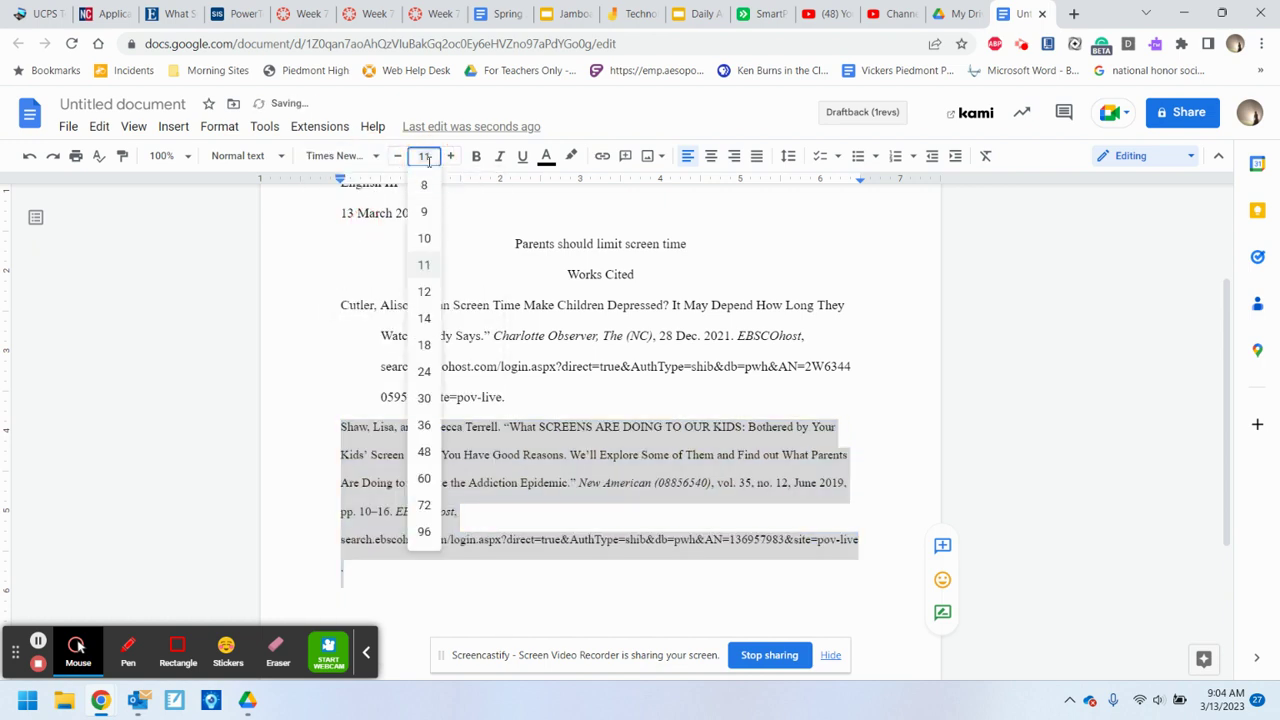
pyautogui.write('12')
pyautogui.press('Return')
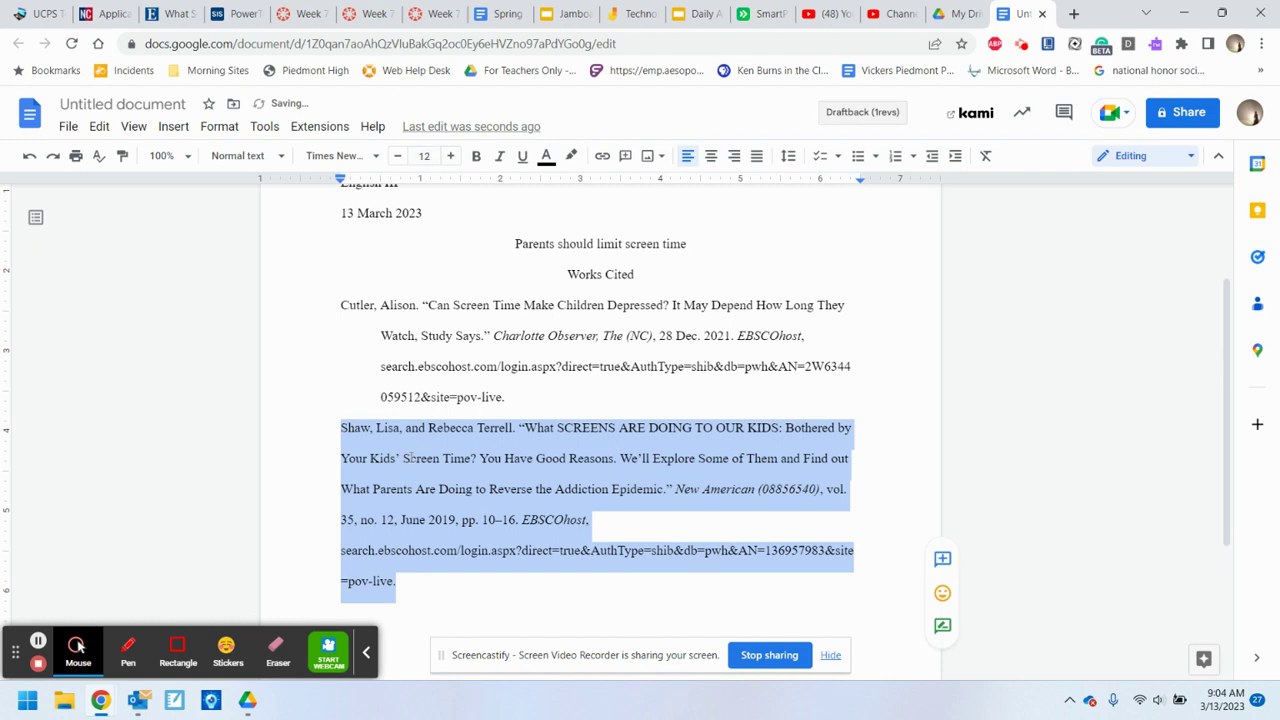
# - Give the second citation a hanging indent by indenting every line after its first by half an inch
pyautogui.click(343, 458)
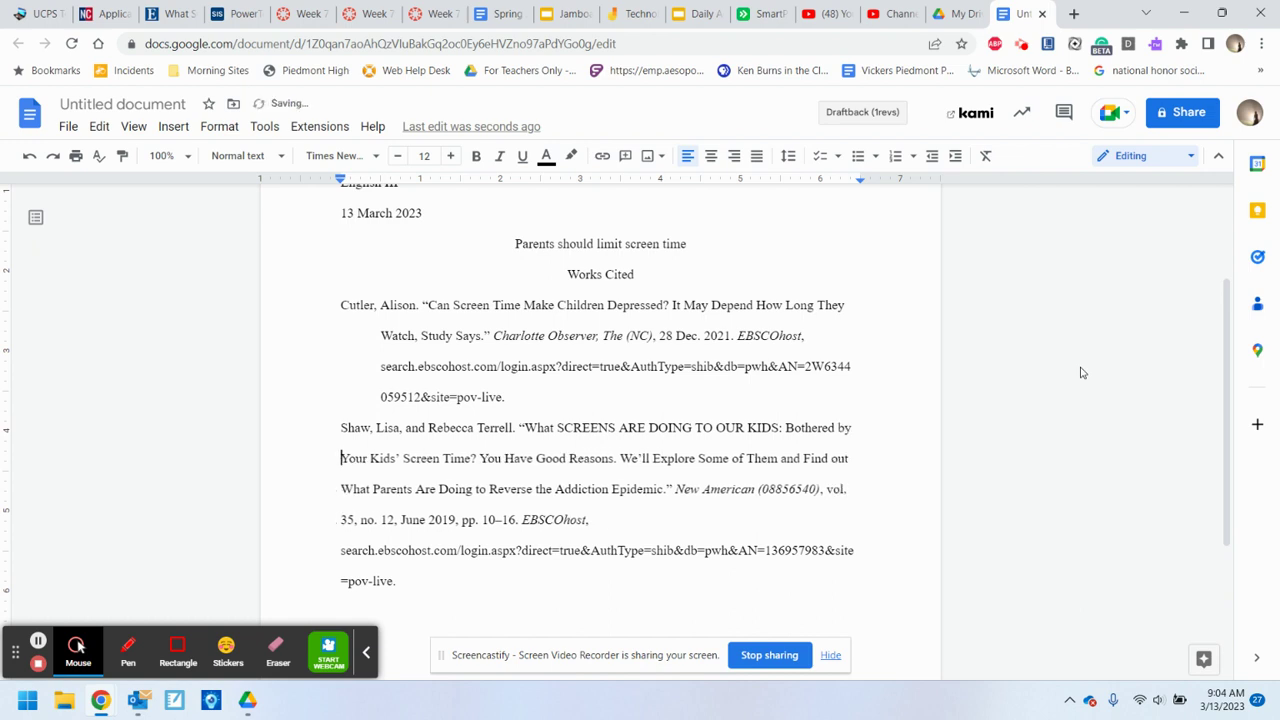
pyautogui.press('Tab')
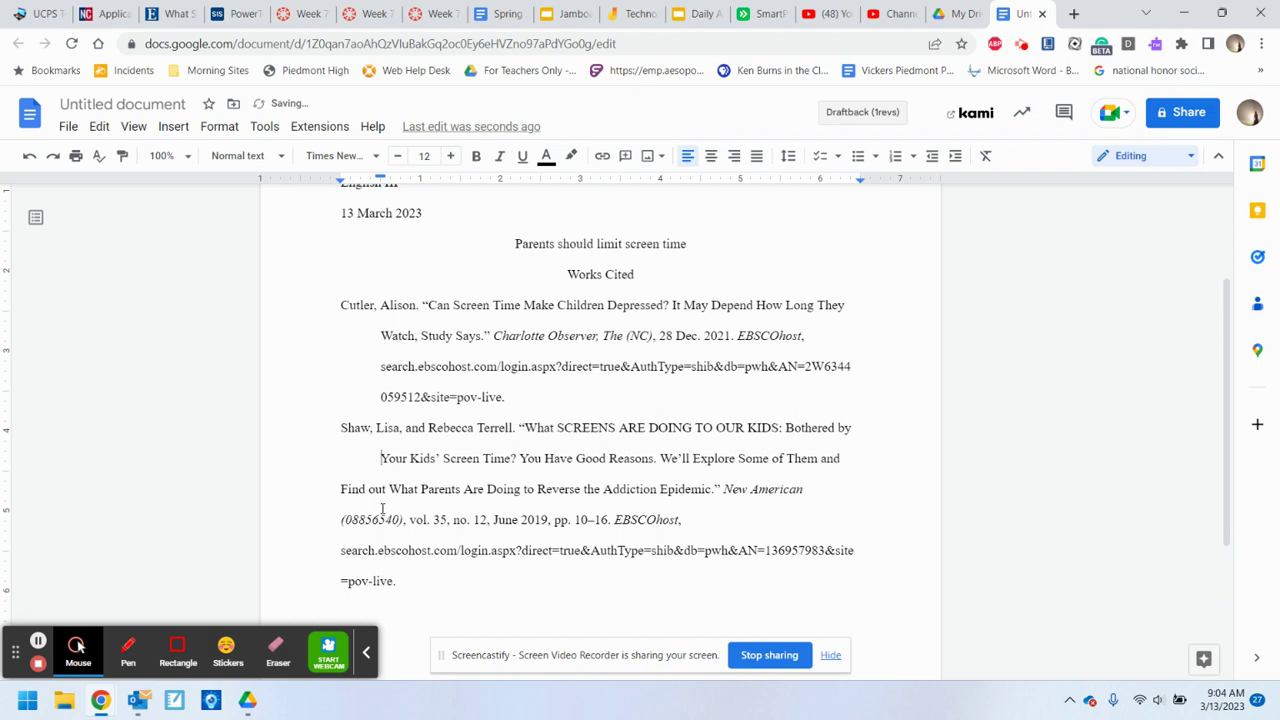
pyautogui.click(338, 489)
pyautogui.press('Tab')
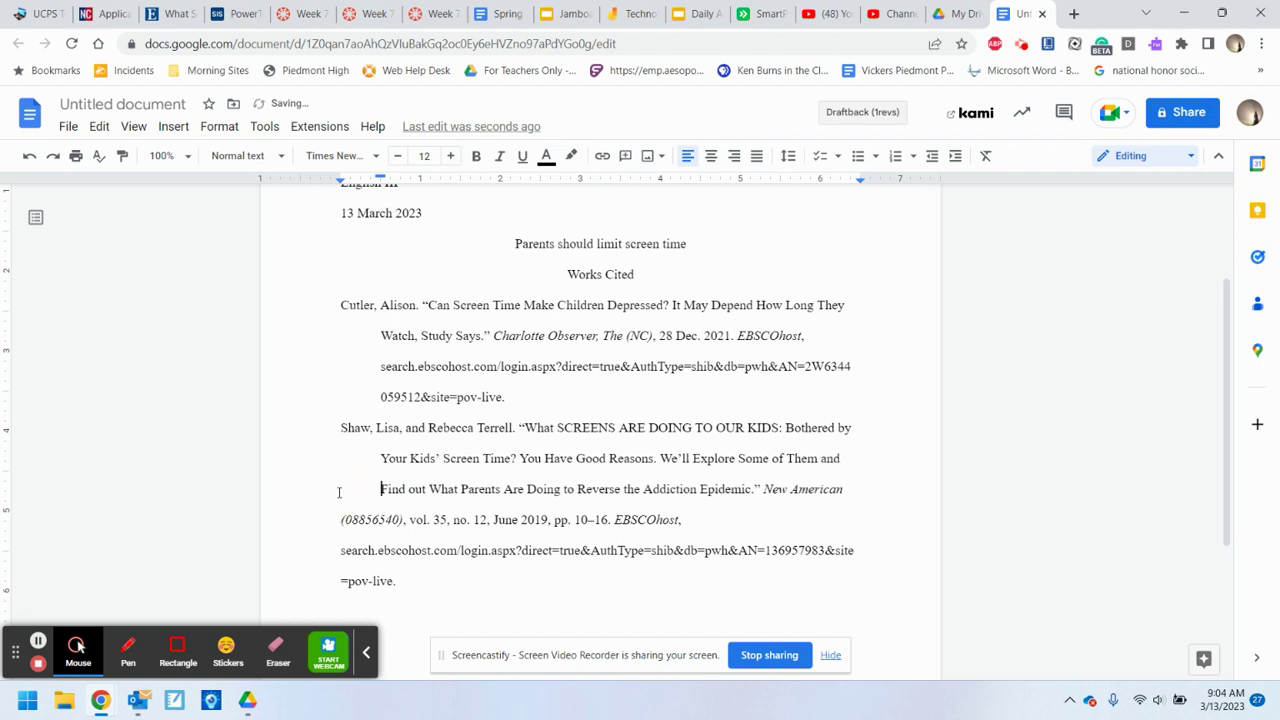
pyautogui.press('Tab')
pyautogui.press('BackSpace')
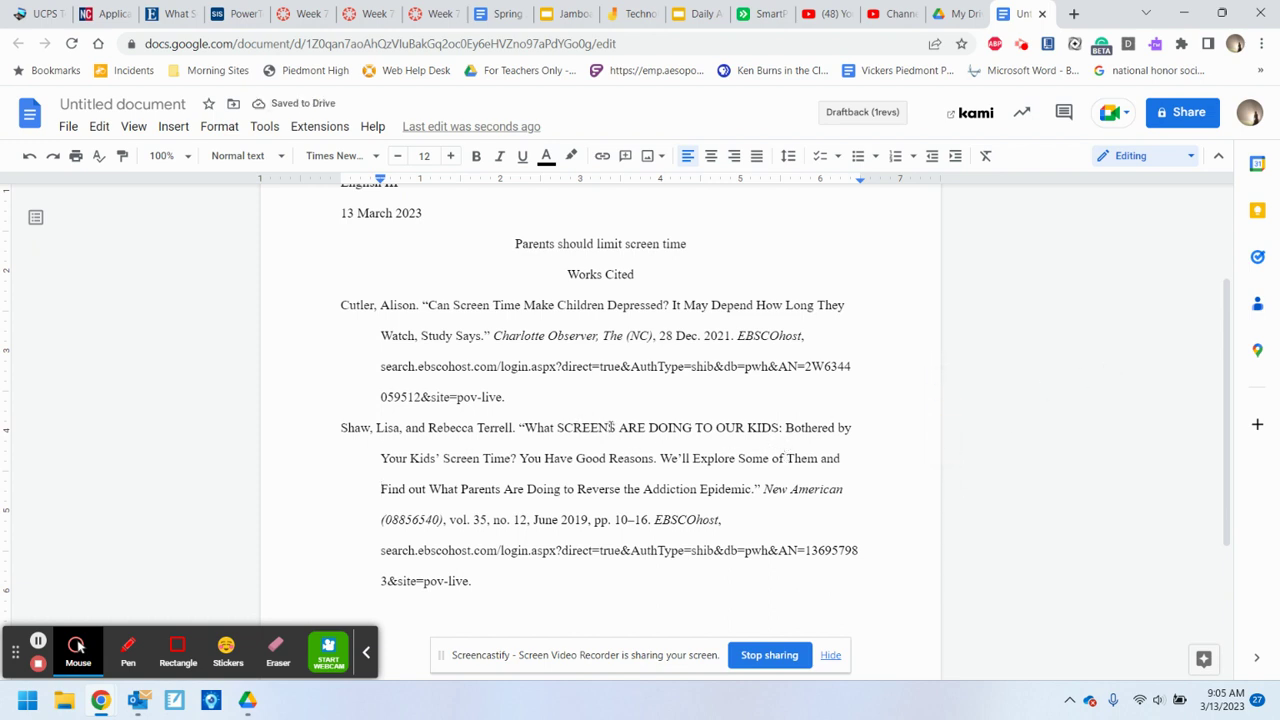
# - Change the capitalised words at the start of the second citation's article title to read "Screens Are Doing to"
pyautogui.moveTo(616, 427); pyautogui.dragTo(568, 428)
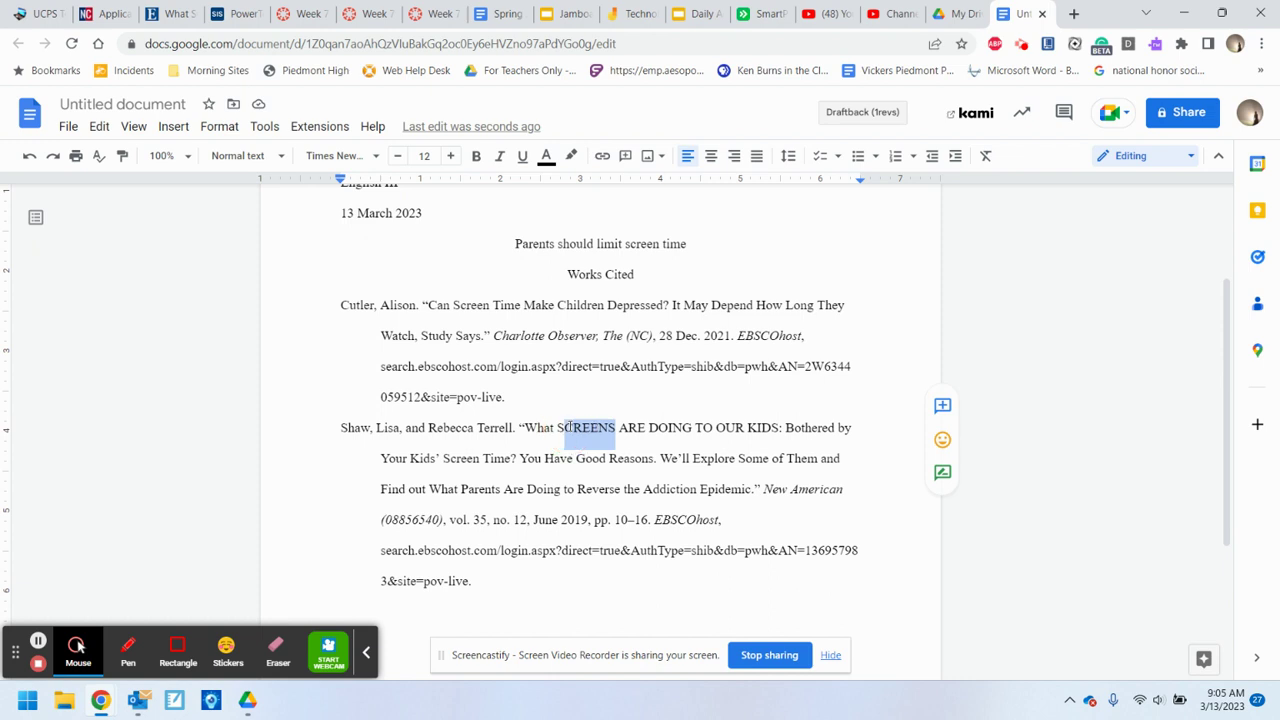
pyautogui.write('creens')
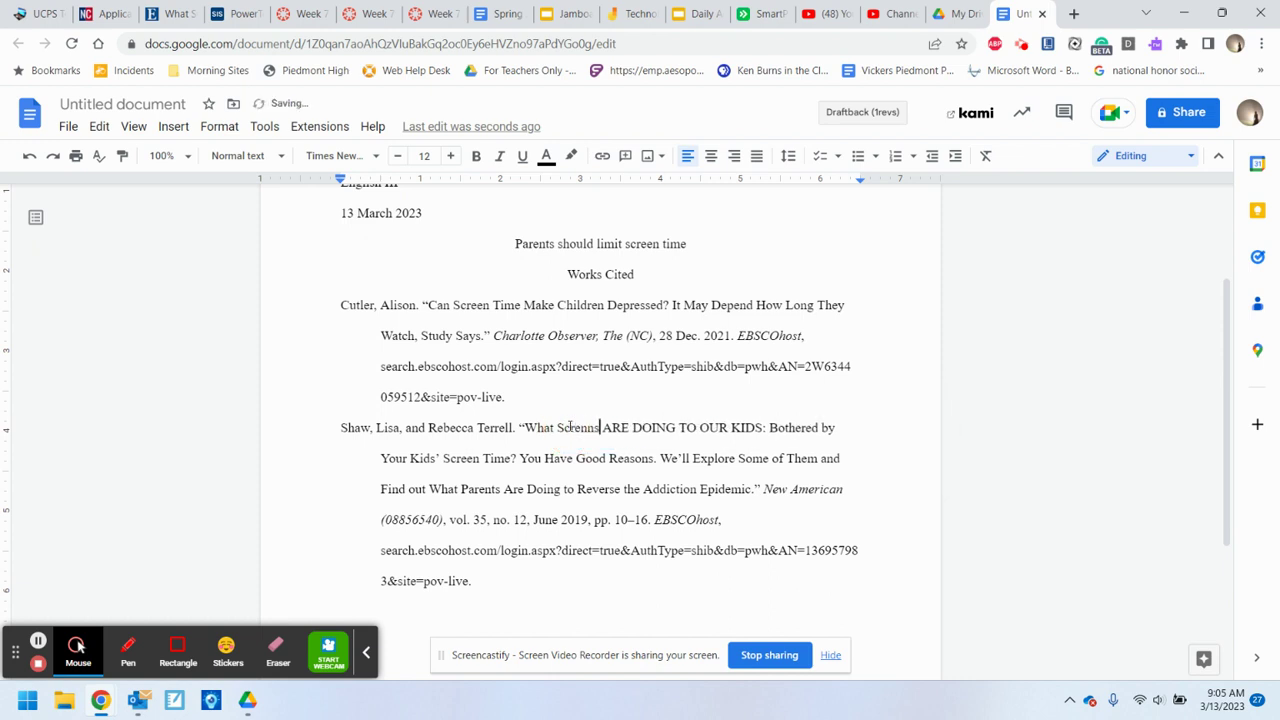
pyautogui.press('BackSpace')
pyautogui.write('s')
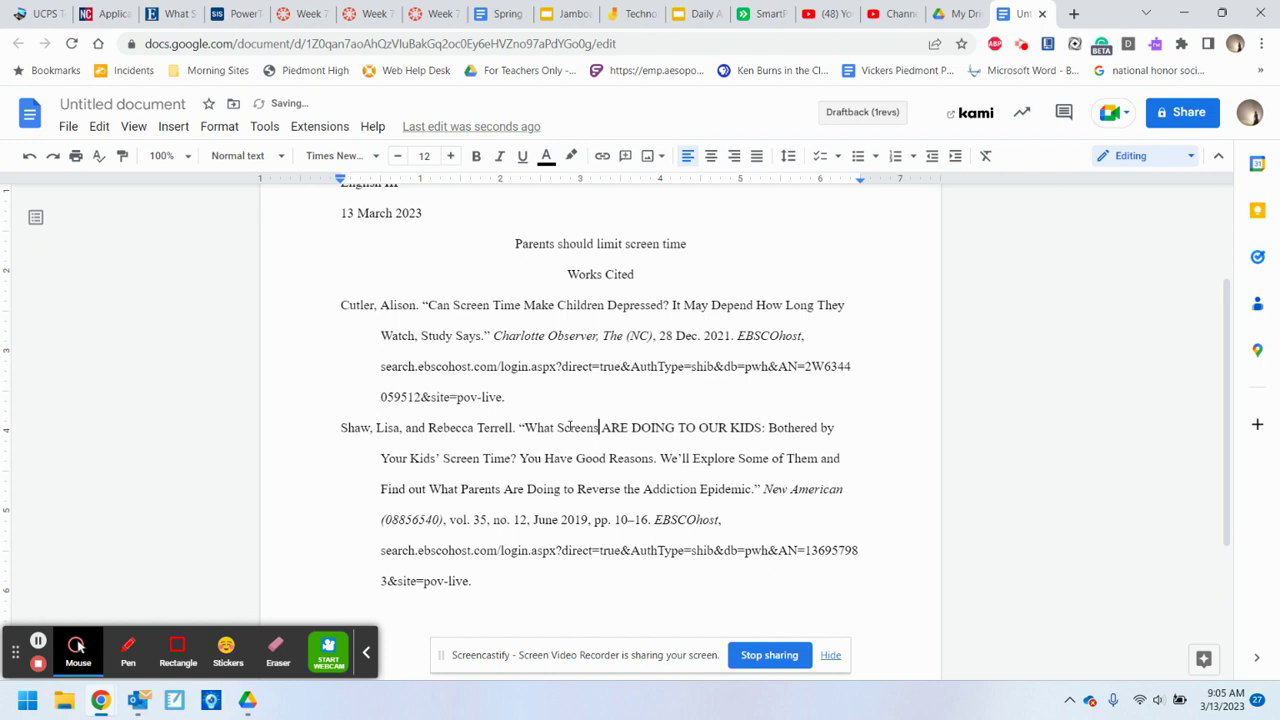
pyautogui.moveTo(628, 427)
pyautogui.mouseDown()
pyautogui.moveTo(612, 428)
pyautogui.moveTo(664, 427)
pyautogui.moveTo(638, 427)
pyautogui.mouseUp()
pyautogui.write('re D')
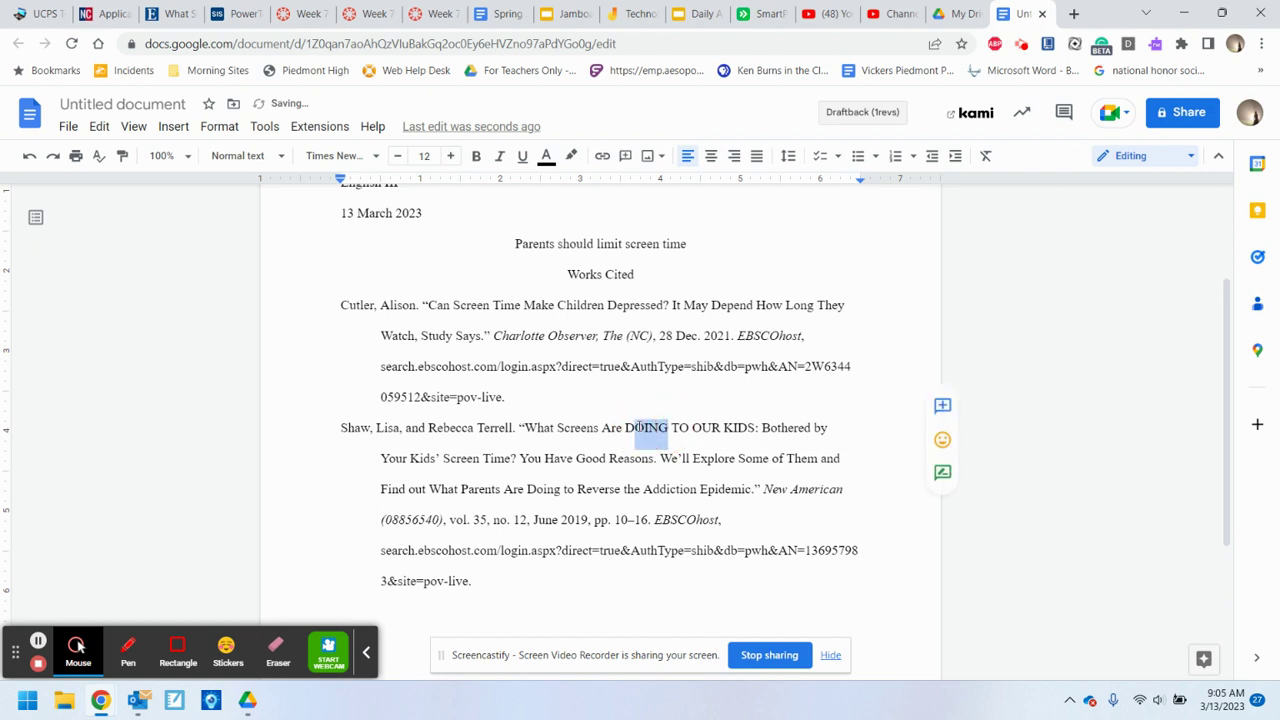
pyautogui.write('oing')
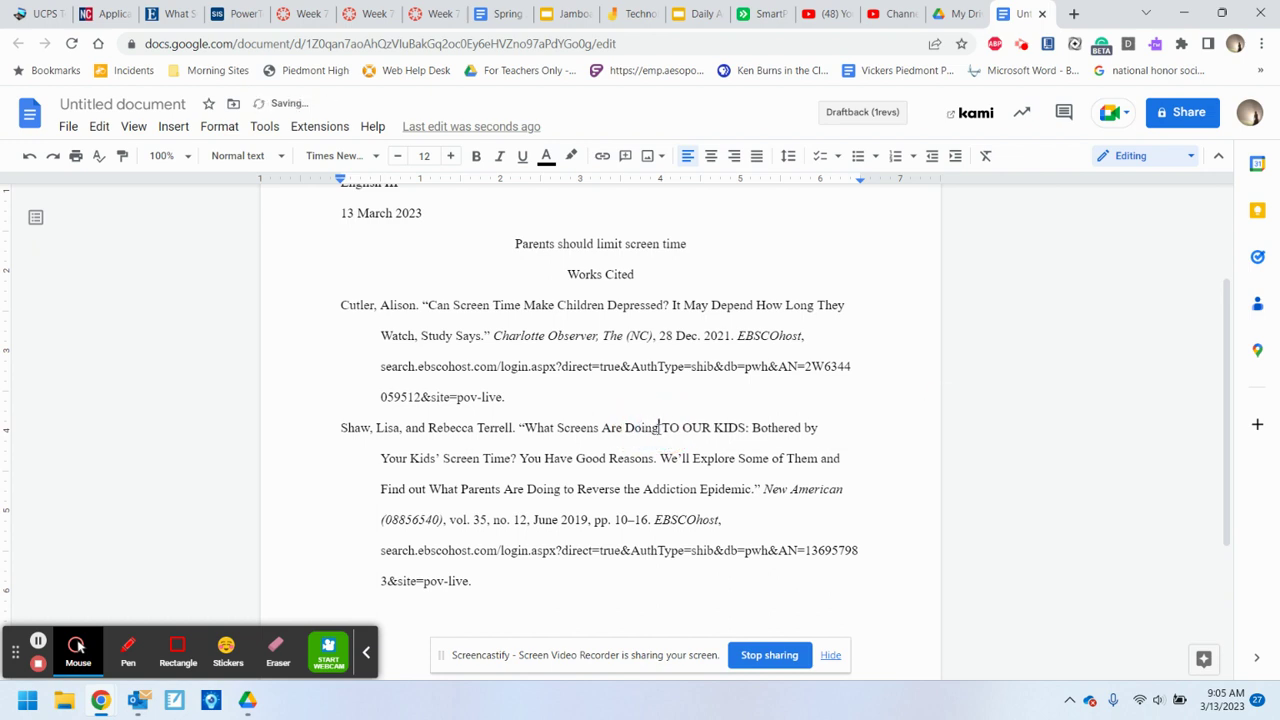
pyautogui.moveTo(676, 428); pyautogui.dragTo(662, 430)
pyautogui.write('to')
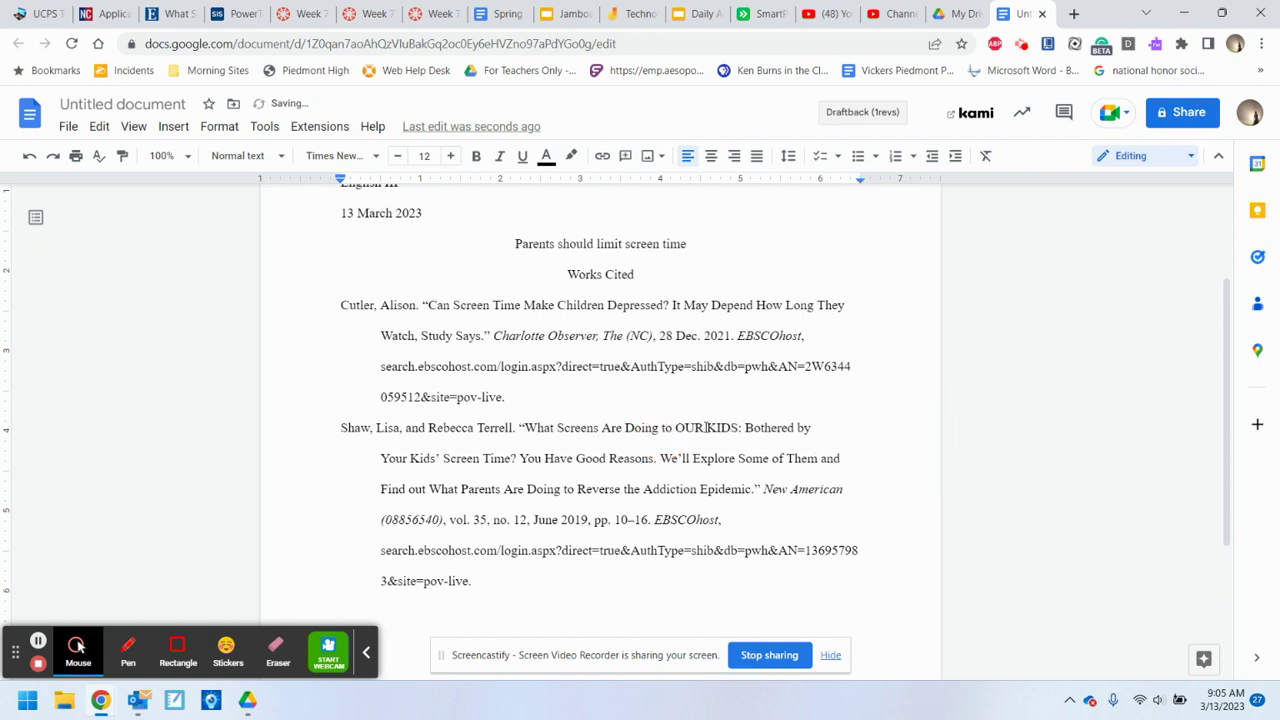
# - Change "OUR KIDS" in the second citation's article title to "Our Kids", keeping a single colon after it
pyautogui.moveTo(707, 428); pyautogui.dragTo(689, 428)
pyautogui.write('ur')
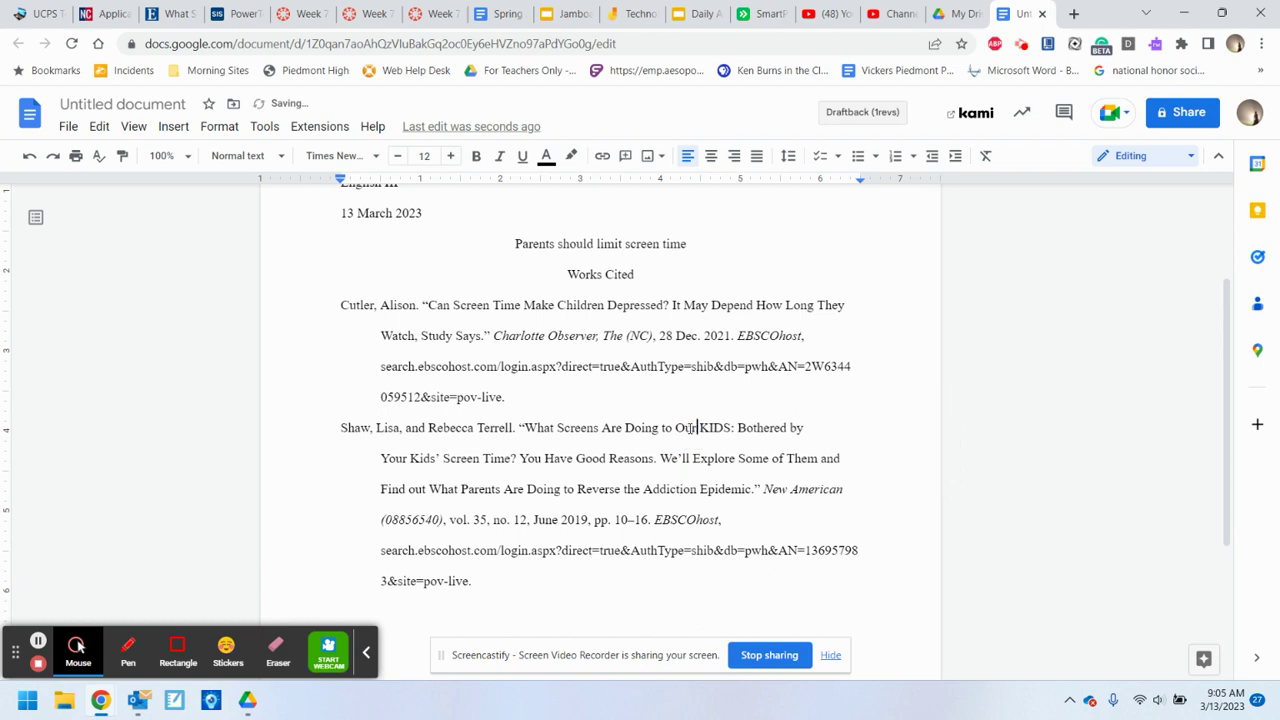
pyautogui.click(729, 427)
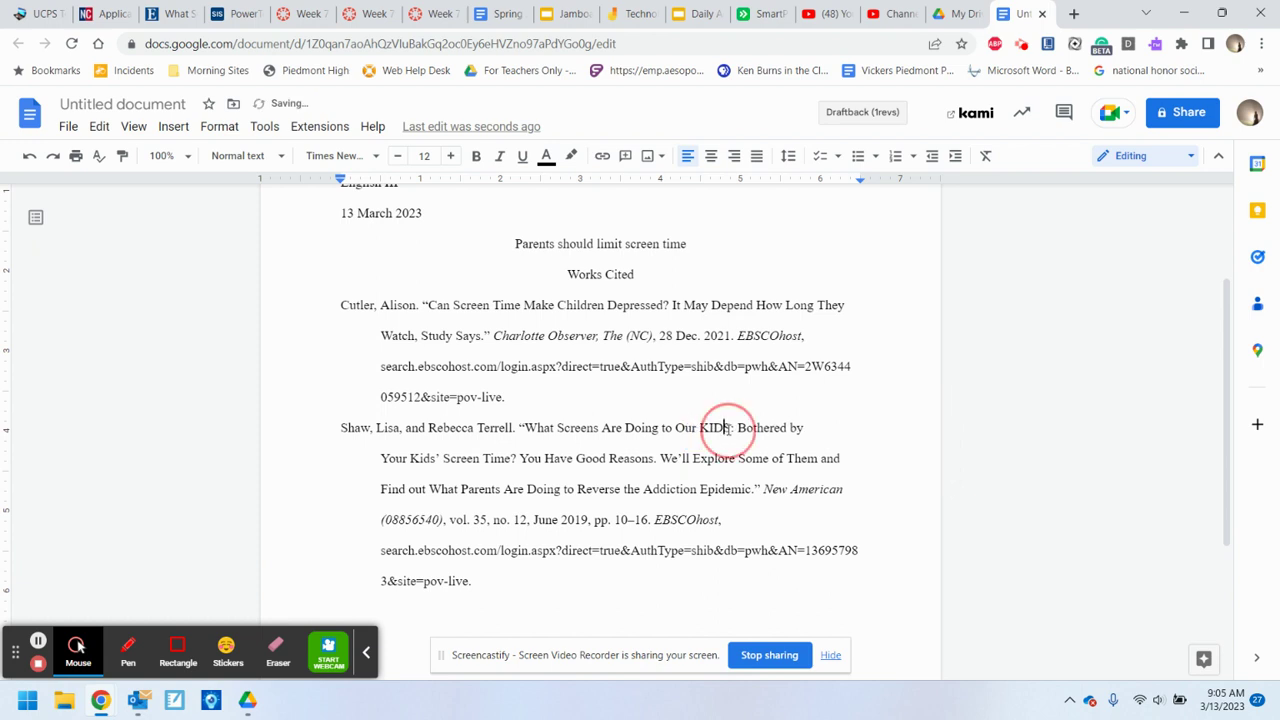
pyautogui.moveTo(729, 427); pyautogui.dragTo(710, 427)
pyautogui.write('ids')
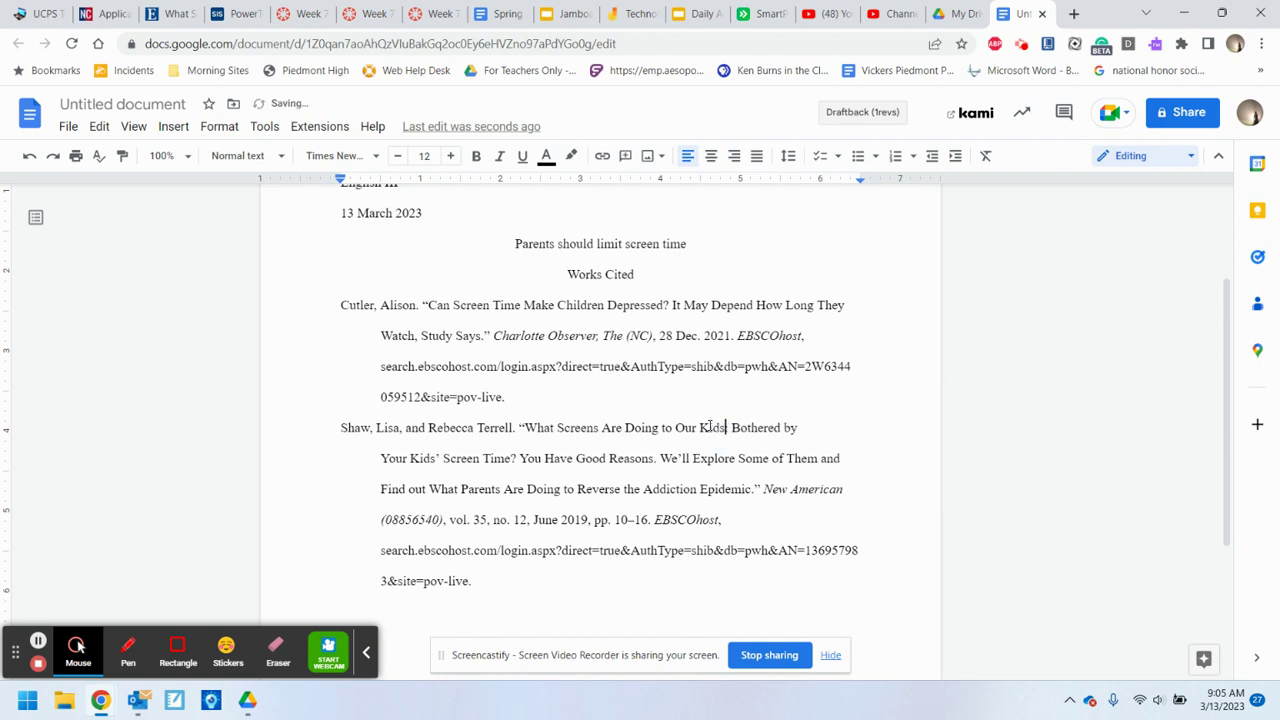
pyautogui.write(':')
pyautogui.write(':')
pyautogui.press('BackSpace')
# - Switch back to EBSCO, return to the result list and search for "children screen time positive"
pyautogui.click(170, 14)
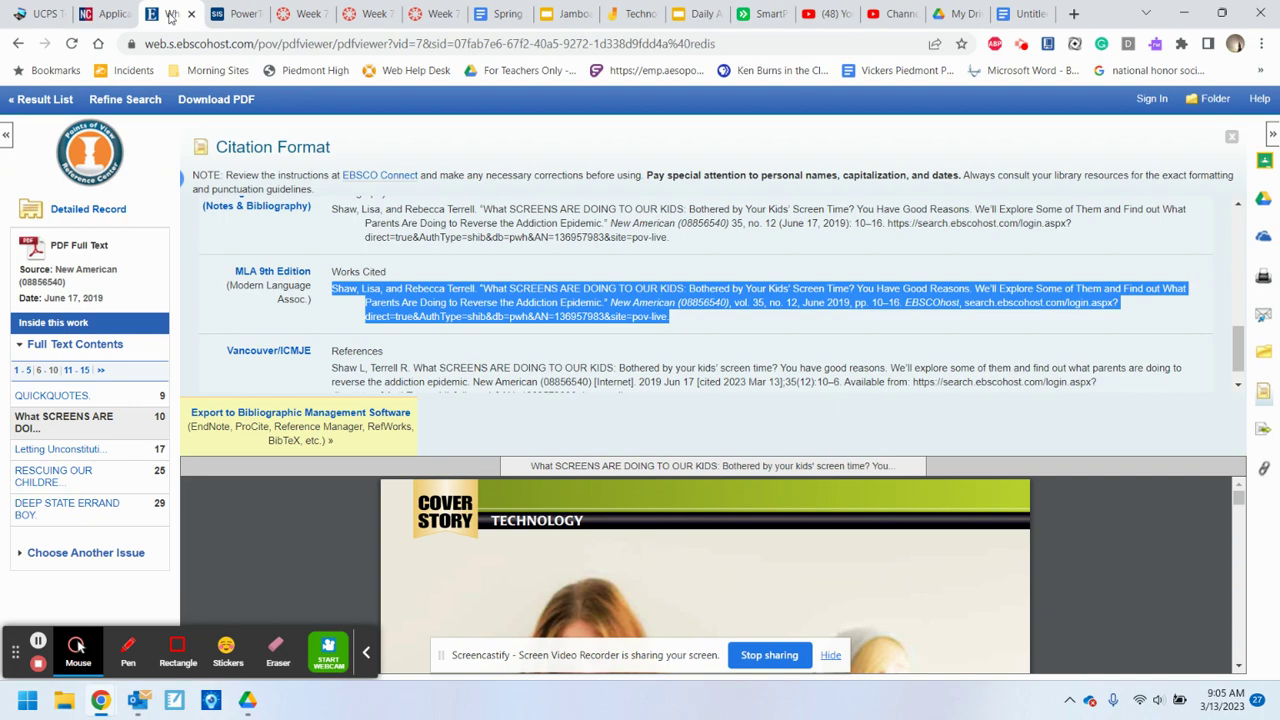
pyautogui.click(50, 100)
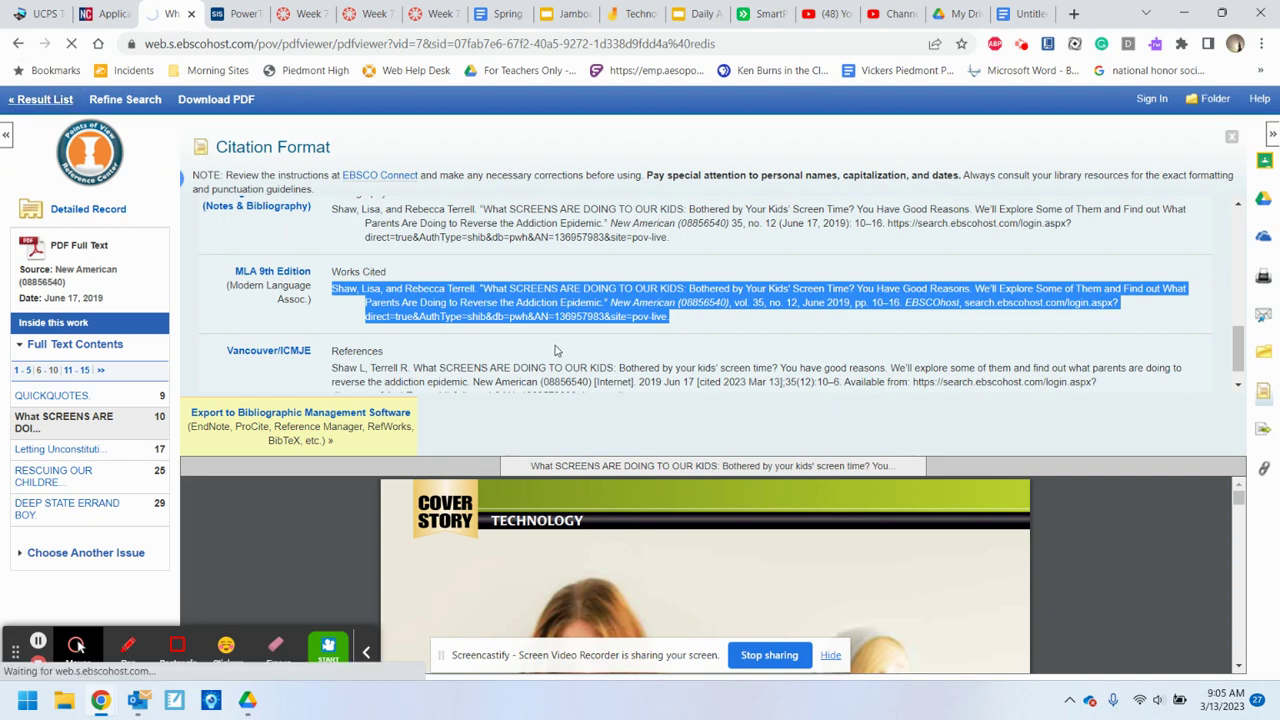
pyautogui.scroll(15, 618, 310)
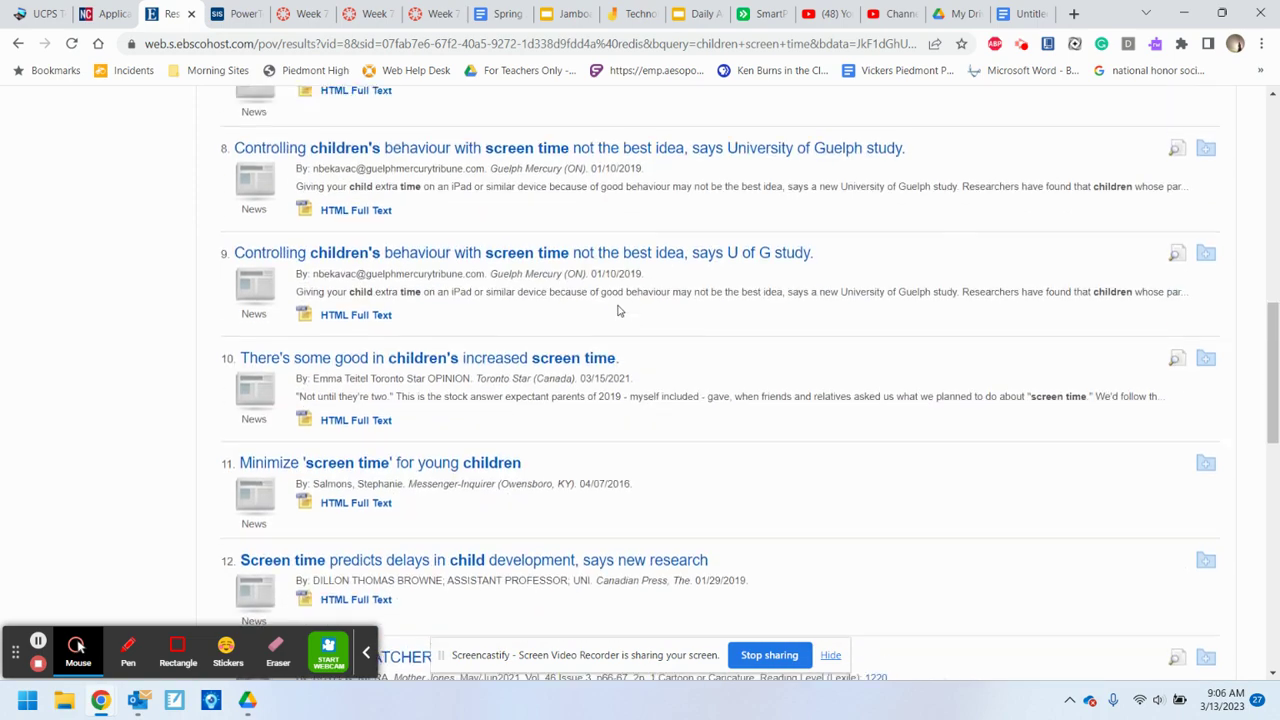
pyautogui.scroll(2, 618, 310)
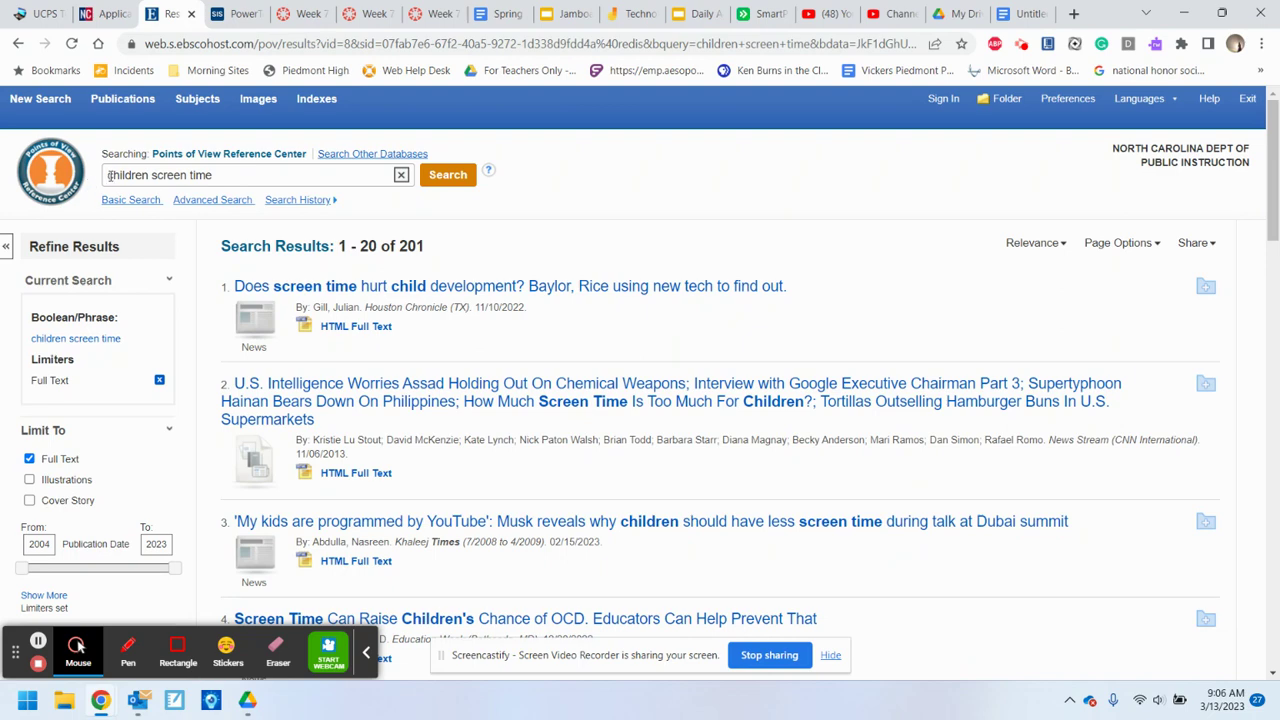
pyautogui.click(215, 177)
pyautogui.write('positive')
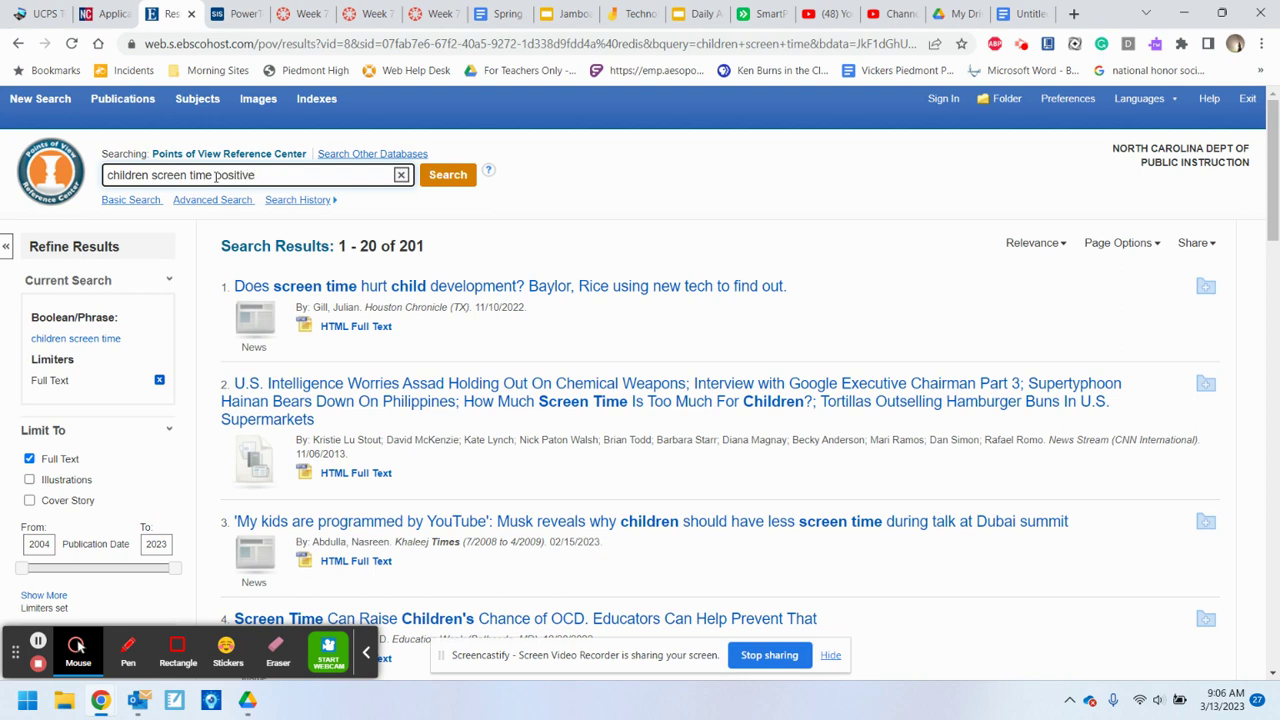
pyautogui.press('Return')
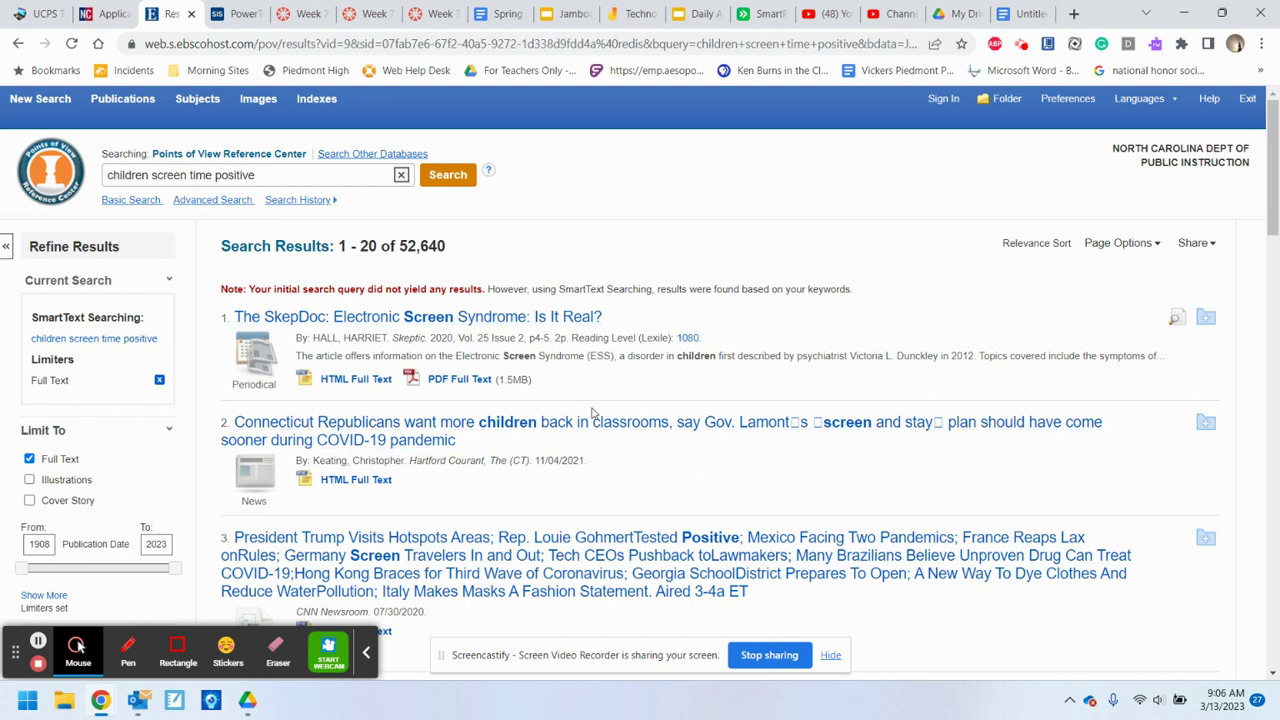
# - Look through the first page of search results for articles on positive aspects of children's screen time
pyautogui.scroll(-4, 634, 459)
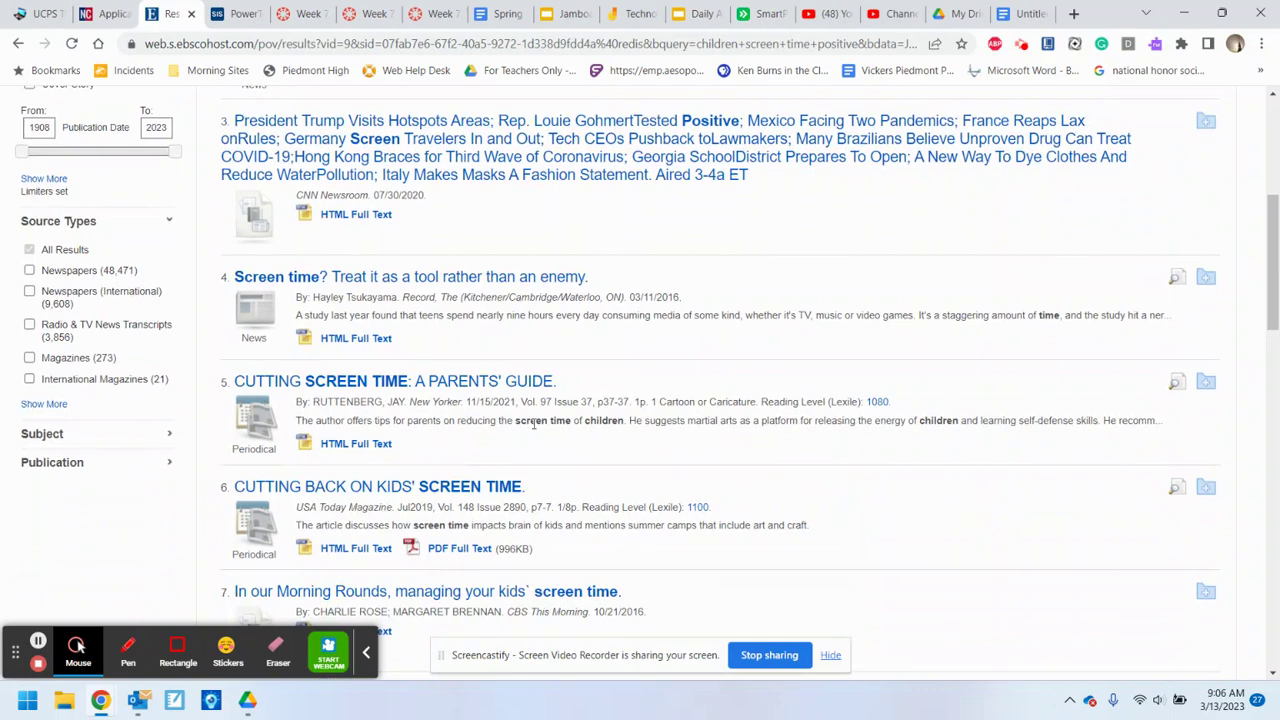
pyautogui.scroll(-1, 573, 399)
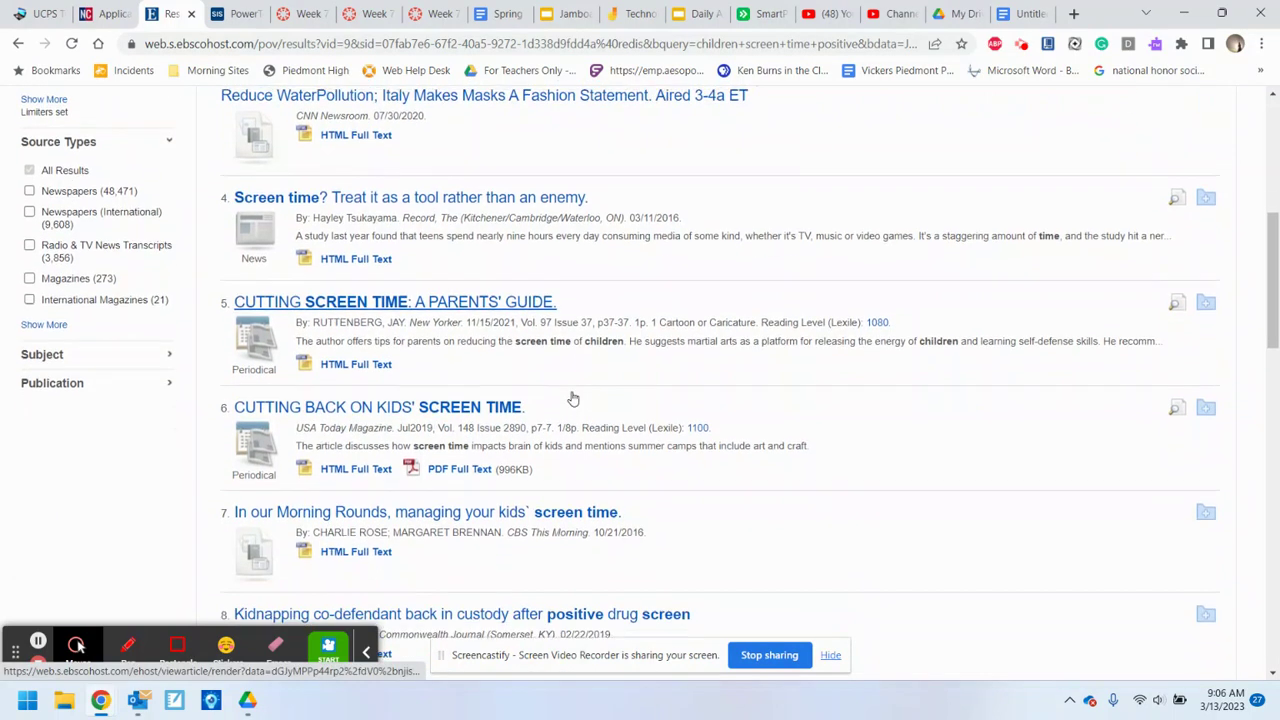
pyautogui.scroll(-1, 566, 397)
pyautogui.scroll(-1, 540, 390)
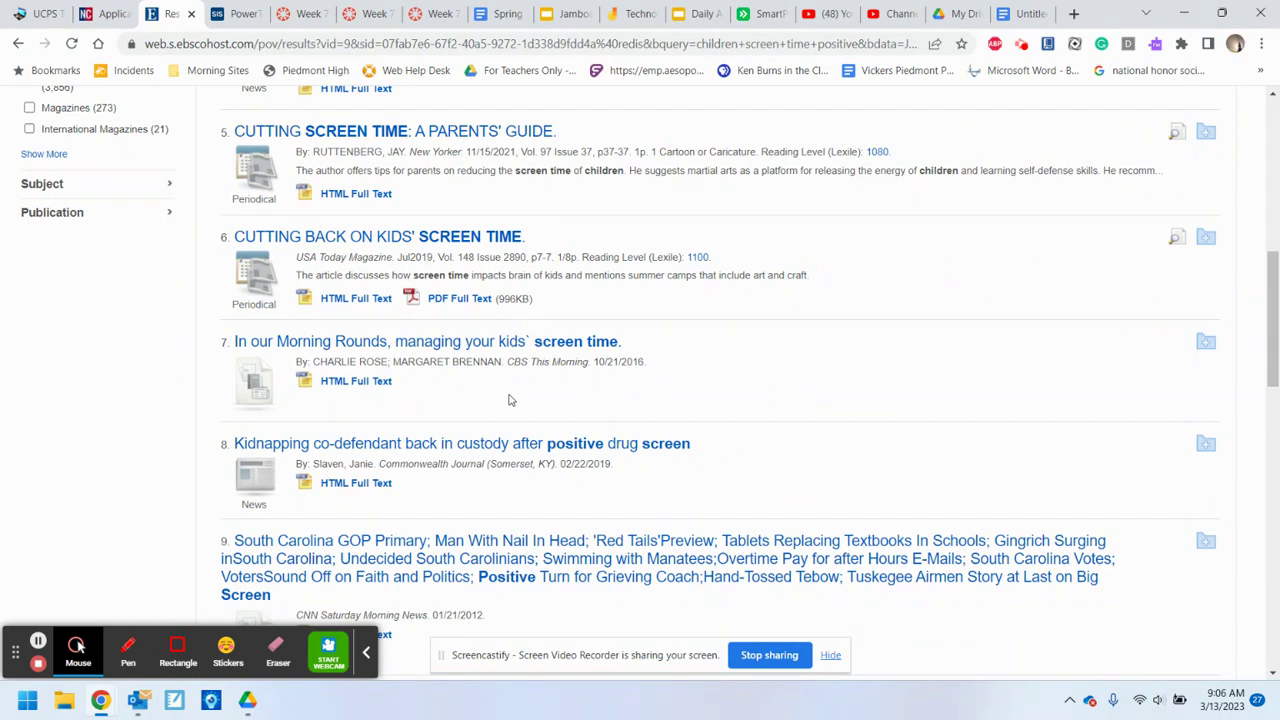
pyautogui.scroll(-4, 509, 400)
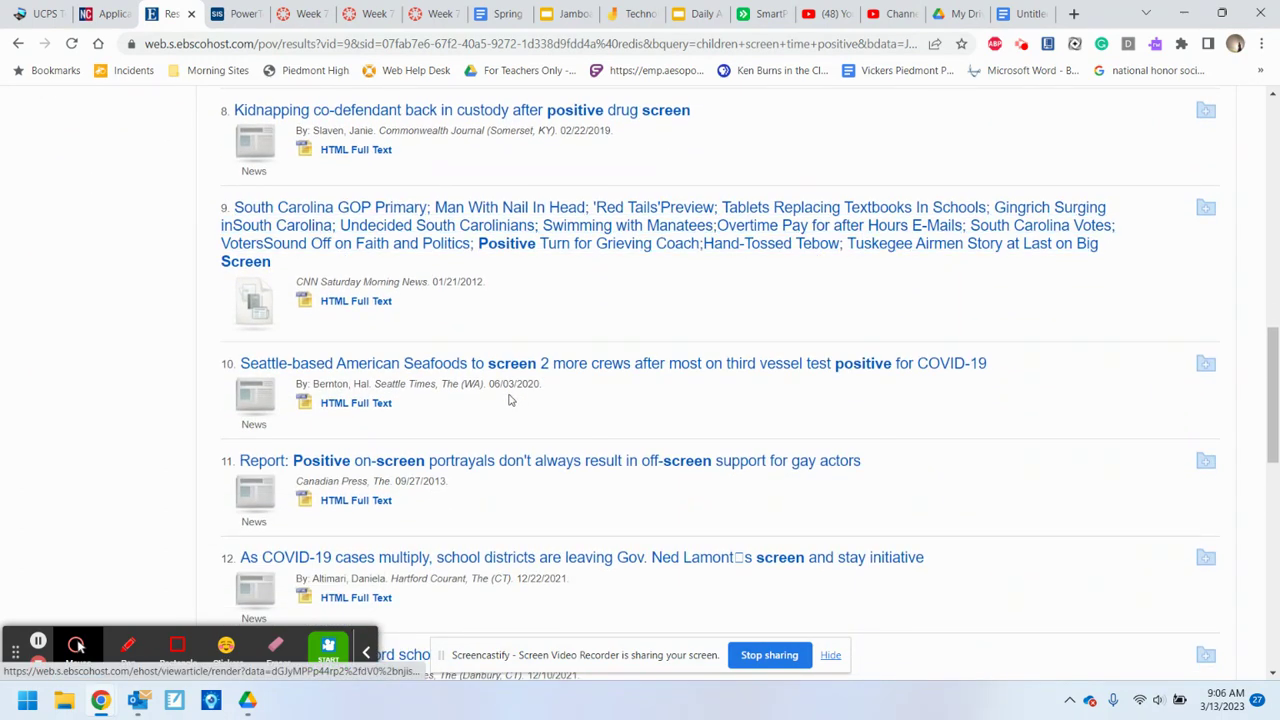
pyautogui.scroll(-1, 509, 400)
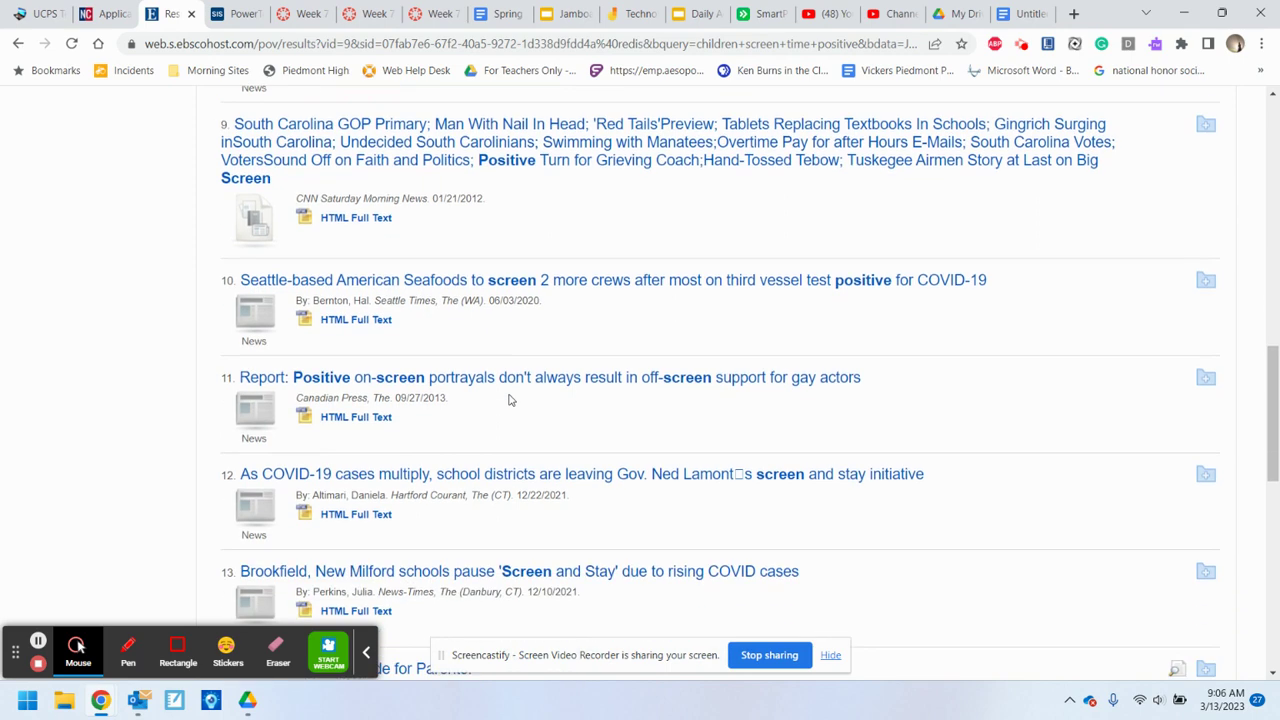
pyautogui.scroll(-3, 501, 408)
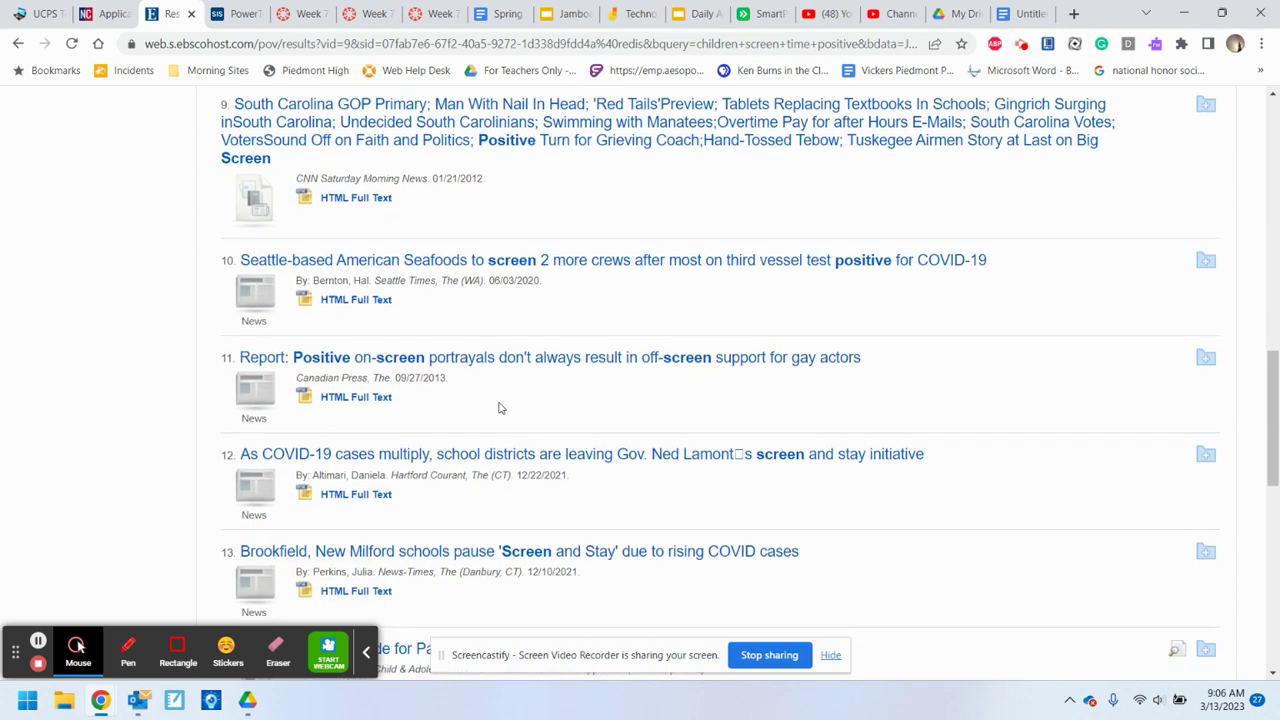
pyautogui.scroll(-3, 501, 408)
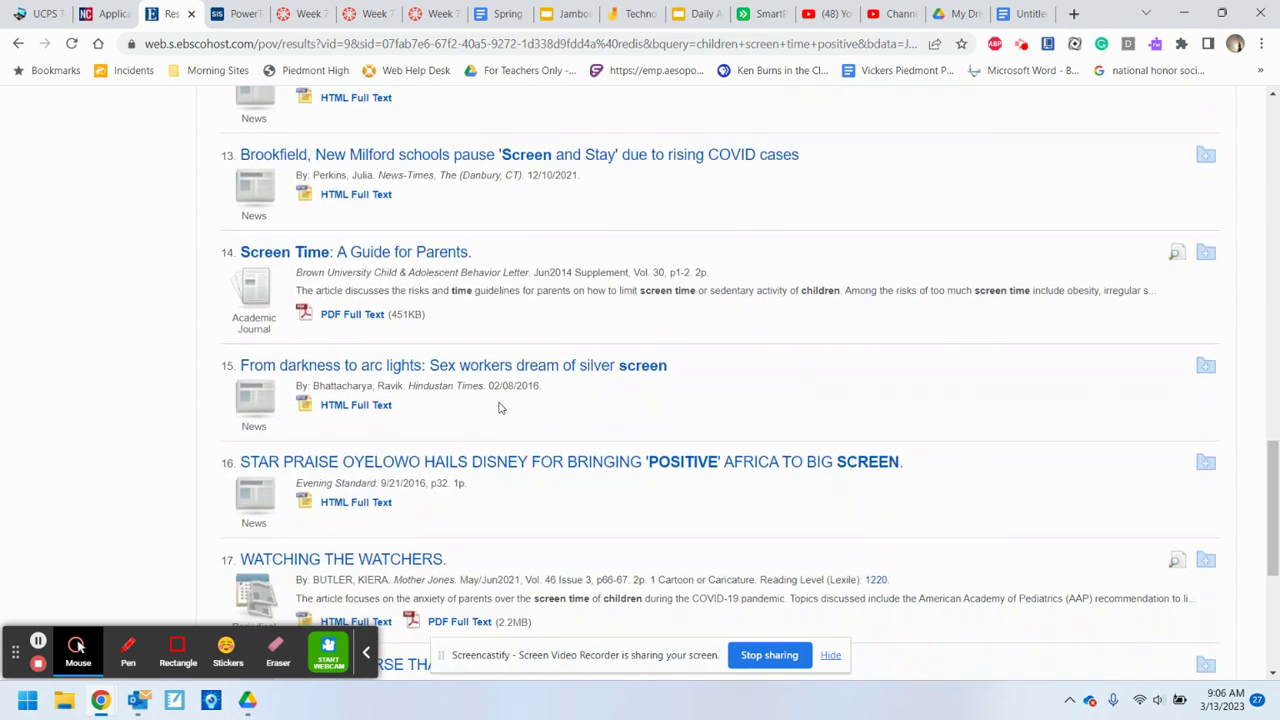
pyautogui.scroll(-2, 497, 402)
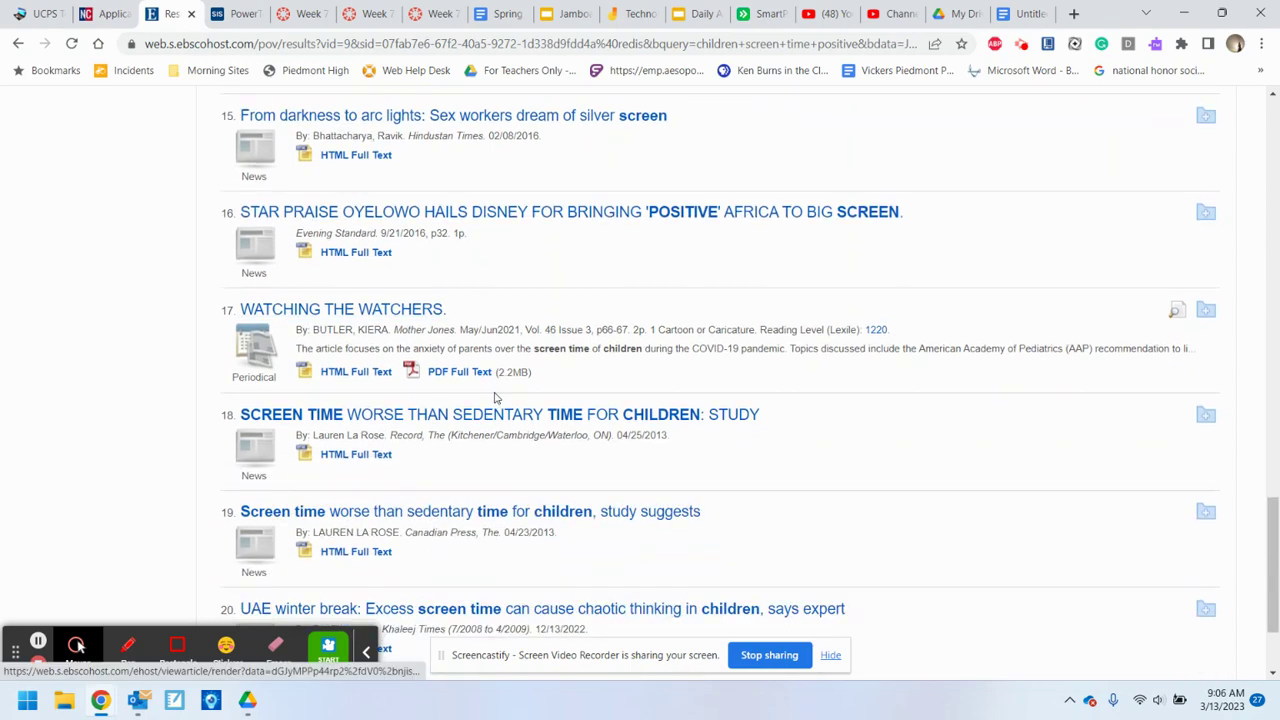
pyautogui.scroll(-1, 490, 476)
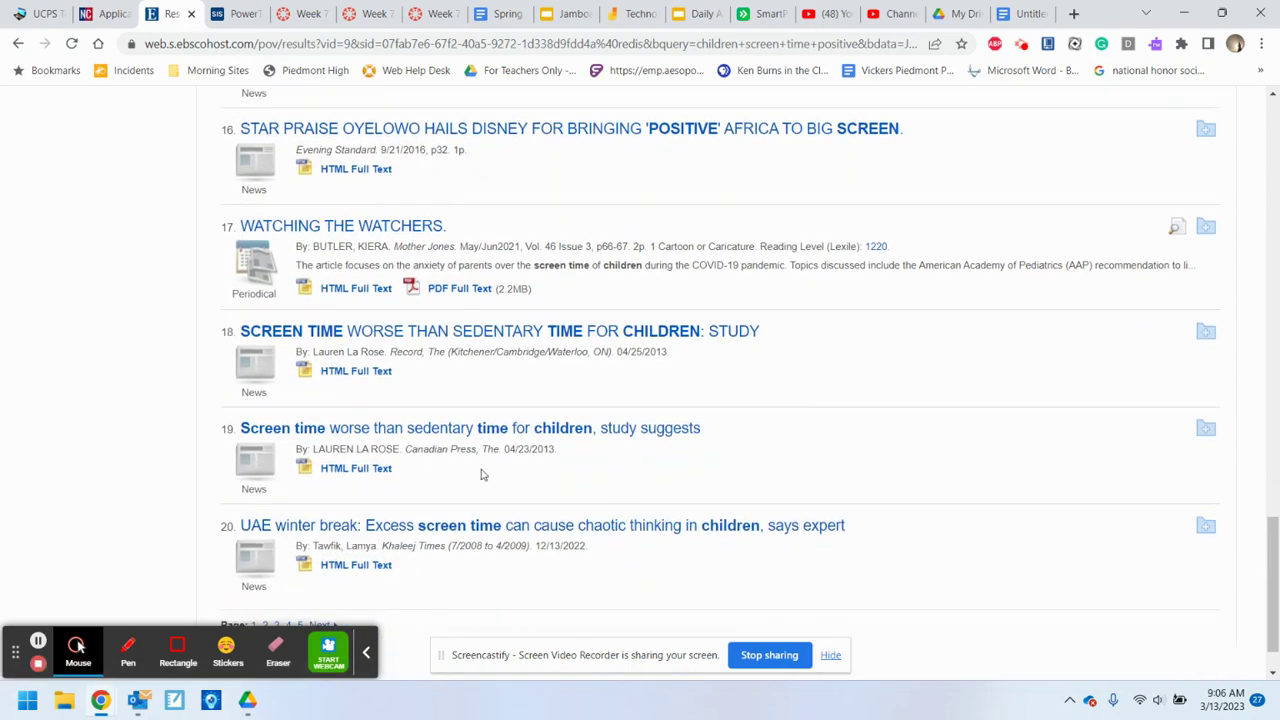
pyautogui.scroll(-1, 481, 474)
# - Replace the search terms with "screen time helps children" and run the search
pyautogui.scroll(20, 466, 486)
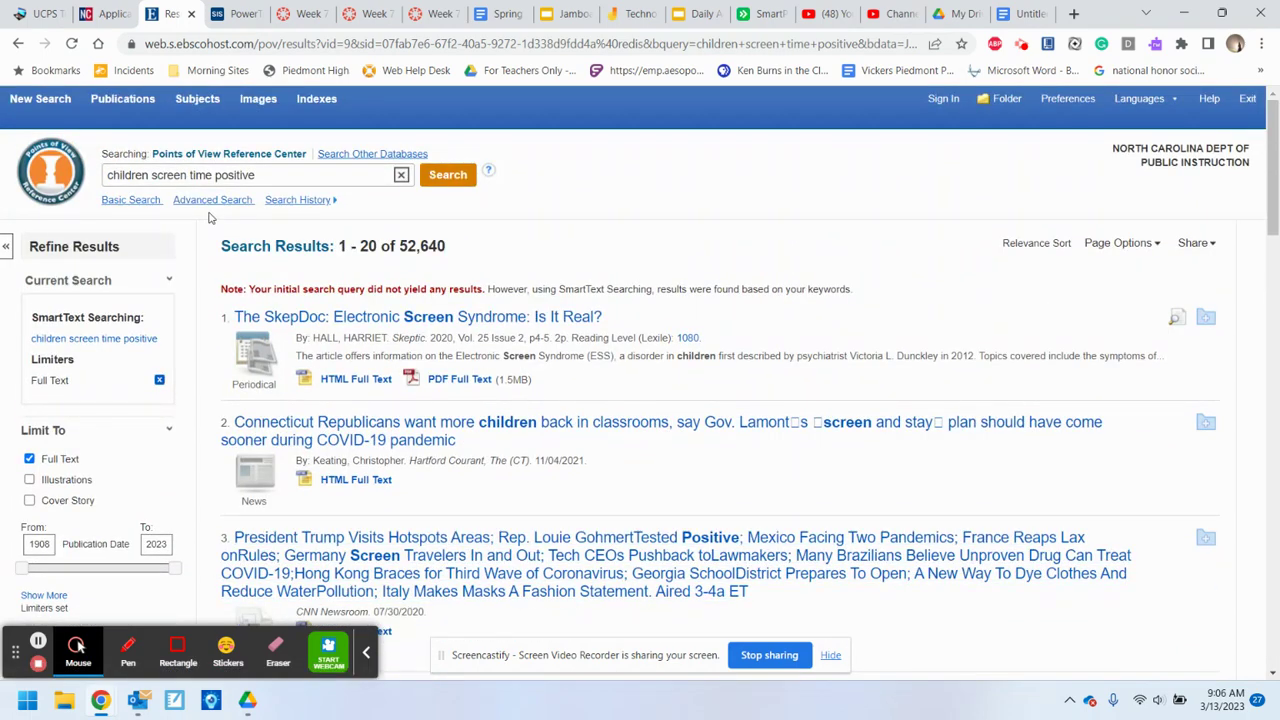
pyautogui.moveTo(262, 180); pyautogui.dragTo(103, 180)
pyautogui.write('sc')
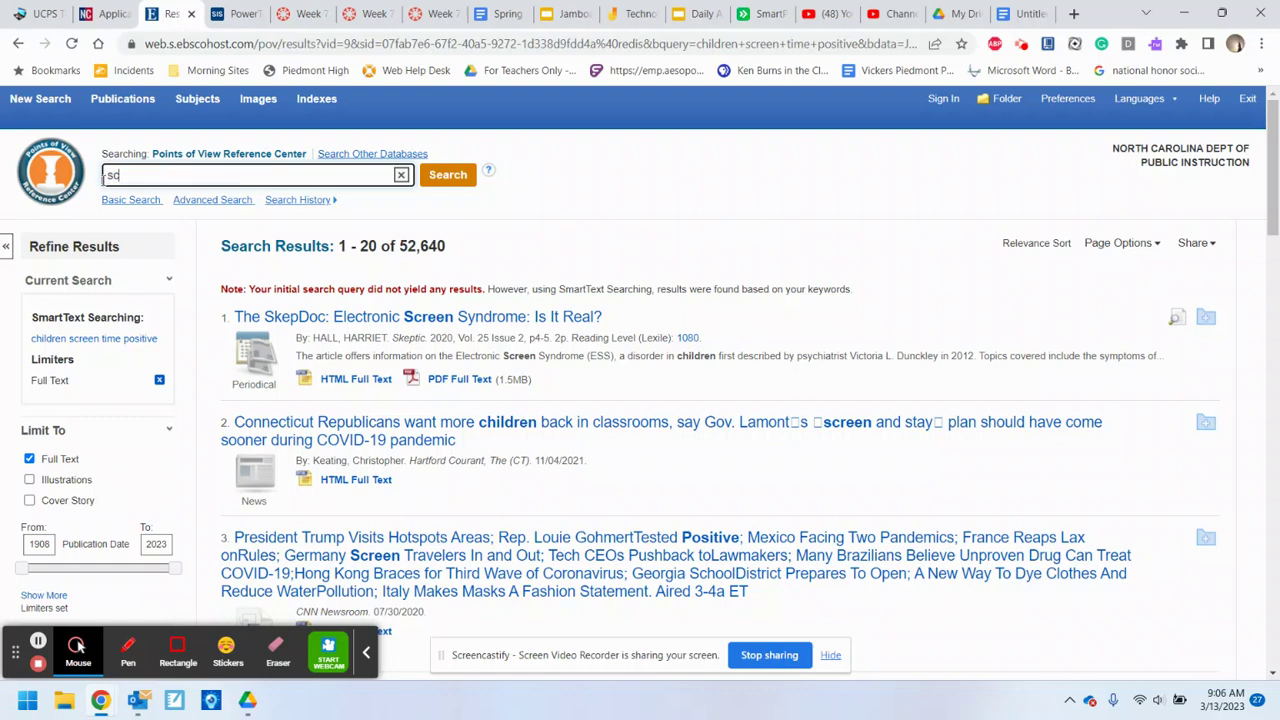
pyautogui.write('reen time helps children')
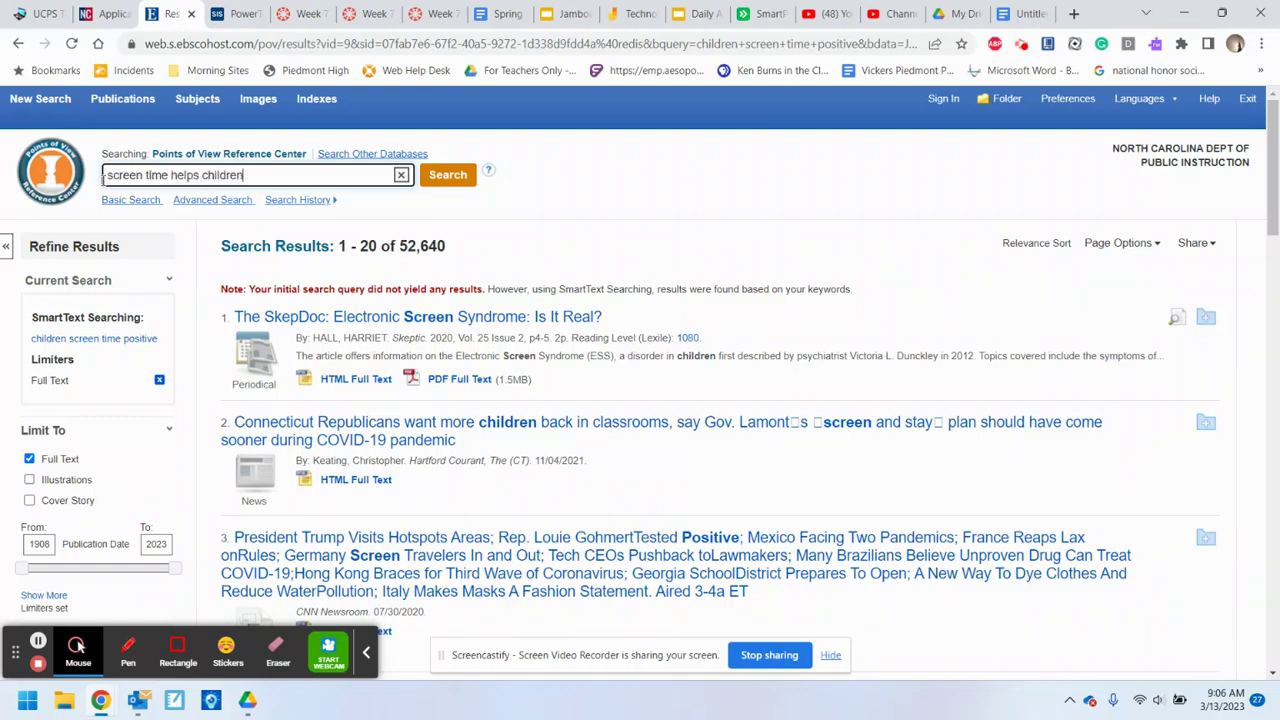
pyautogui.press('Return')
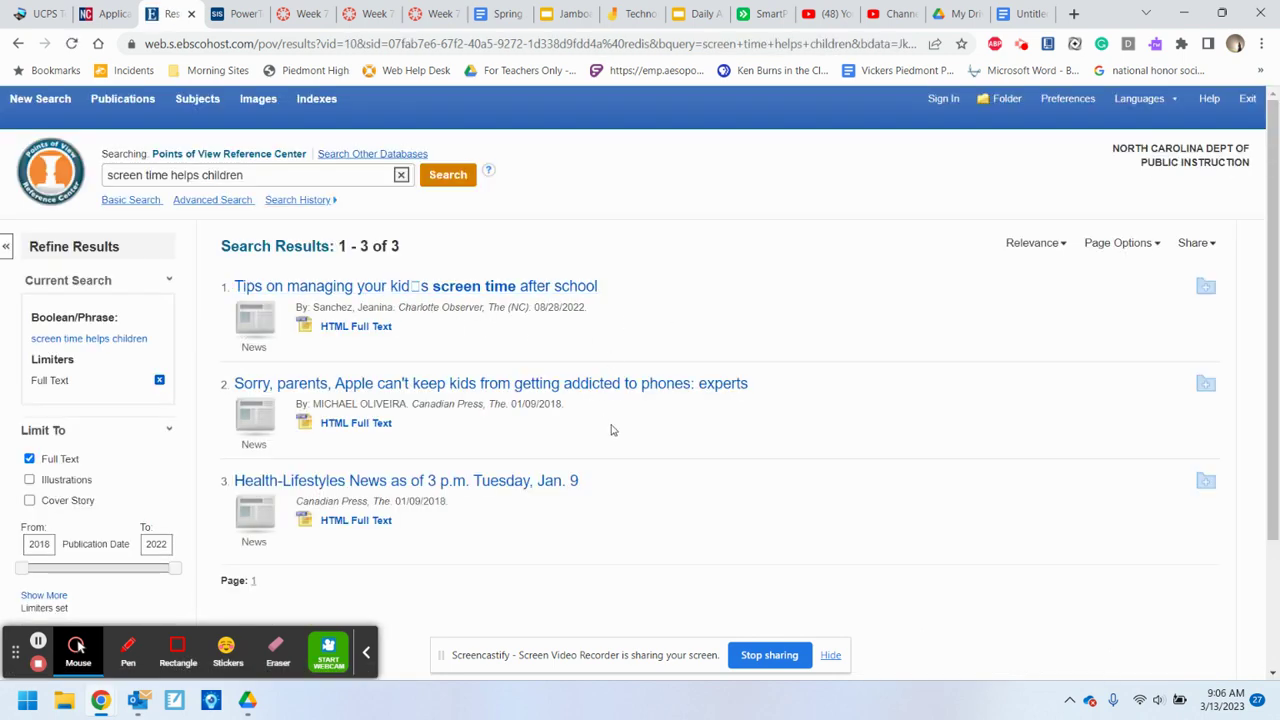
# - Review the current results and replace the search terms with "benefits of screen time for children", running the new search
pyautogui.scroll(-3, 604, 426)
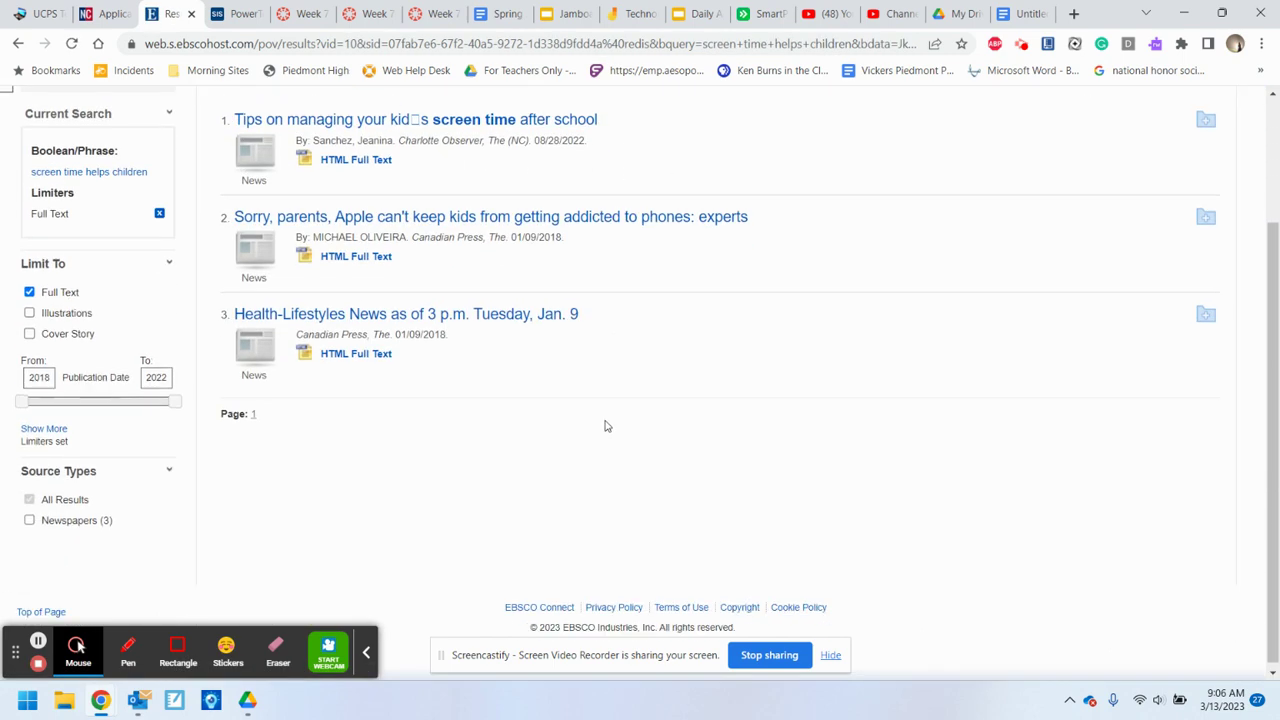
pyautogui.scroll(3, 604, 426)
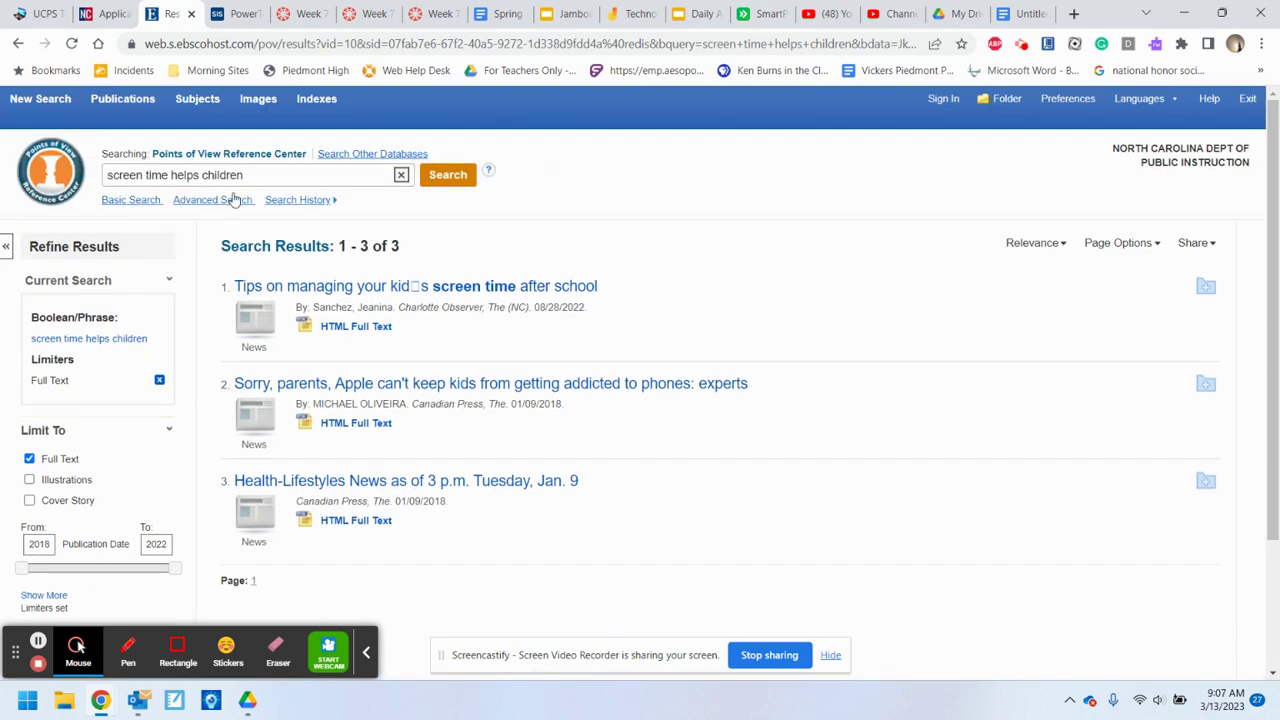
pyautogui.moveTo(255, 175); pyautogui.dragTo(88, 175)
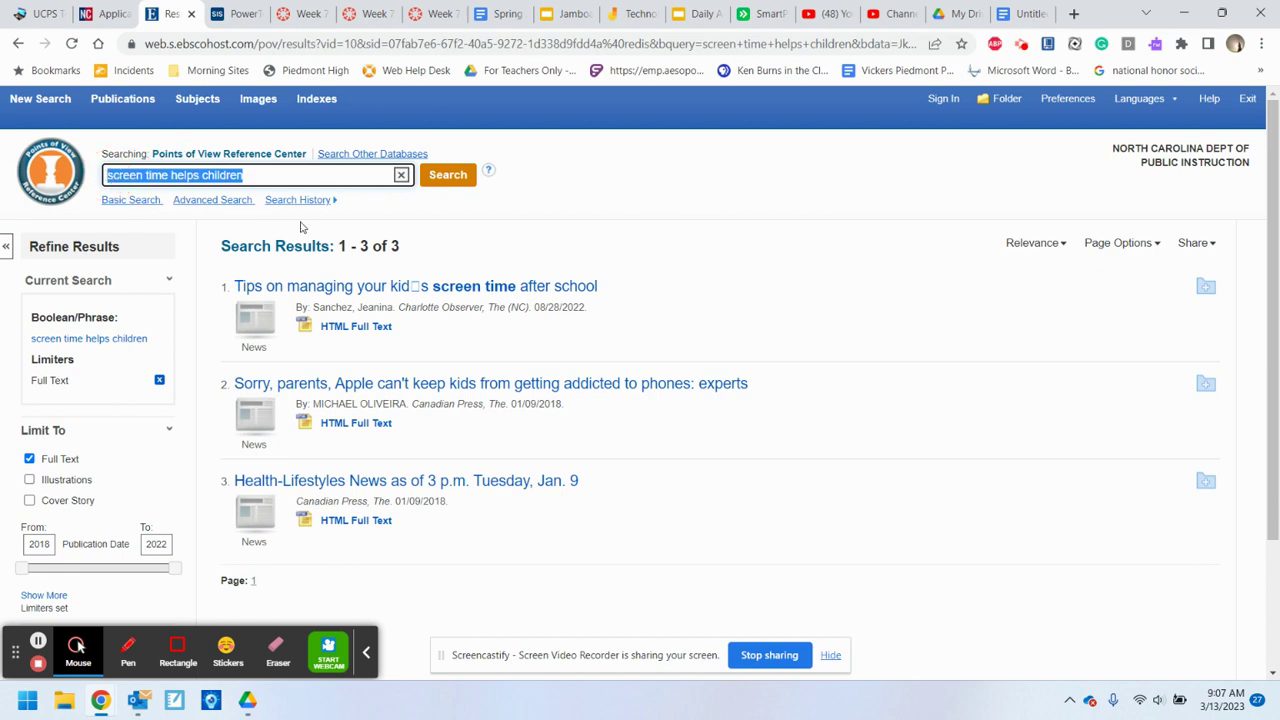
pyautogui.write('scre')
pyautogui.press('BackSpace')
pyautogui.press('BackSpace')
pyautogui.press('BackSpace')
pyautogui.press('BackSpace')
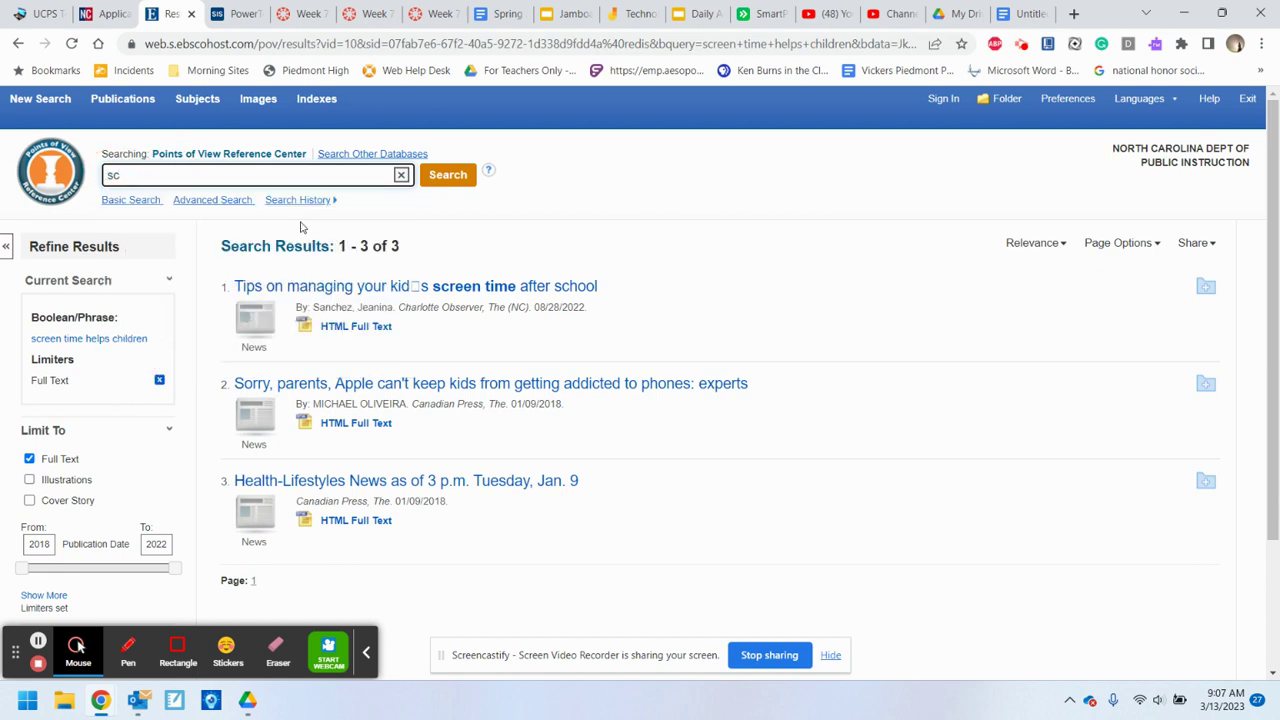
pyautogui.write('benefits of screen time for children')
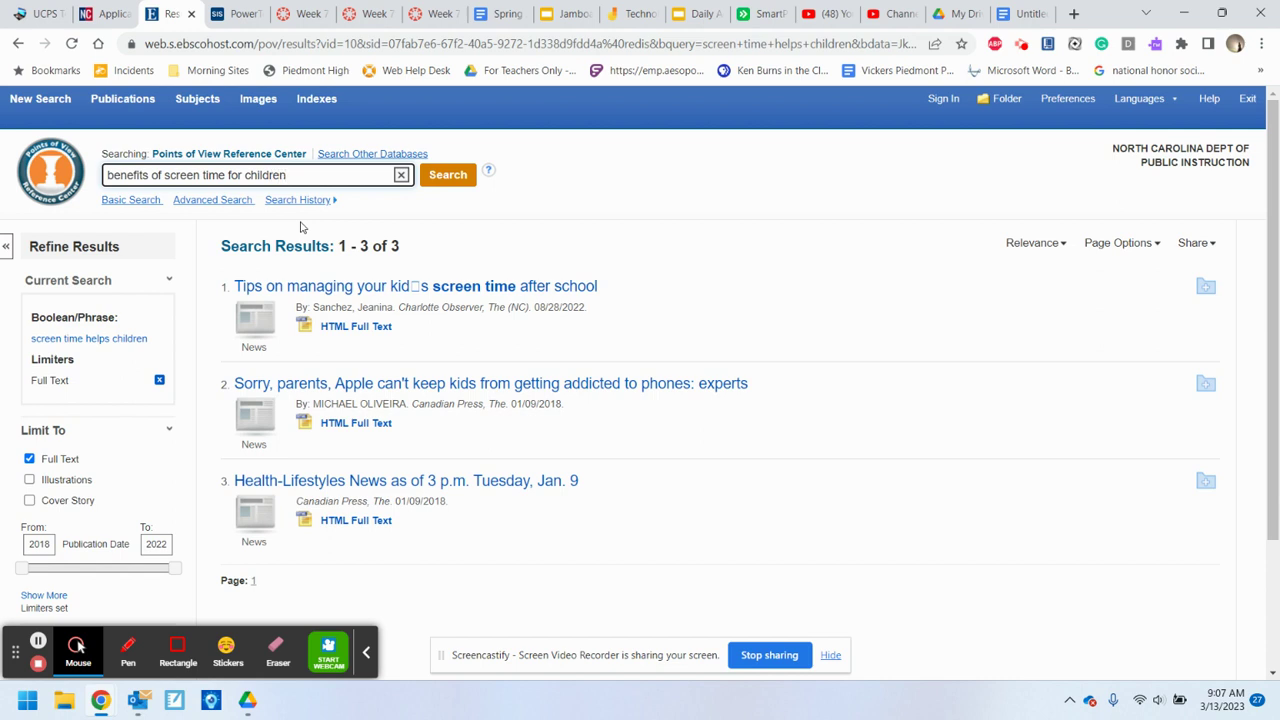
pyautogui.press('Return')
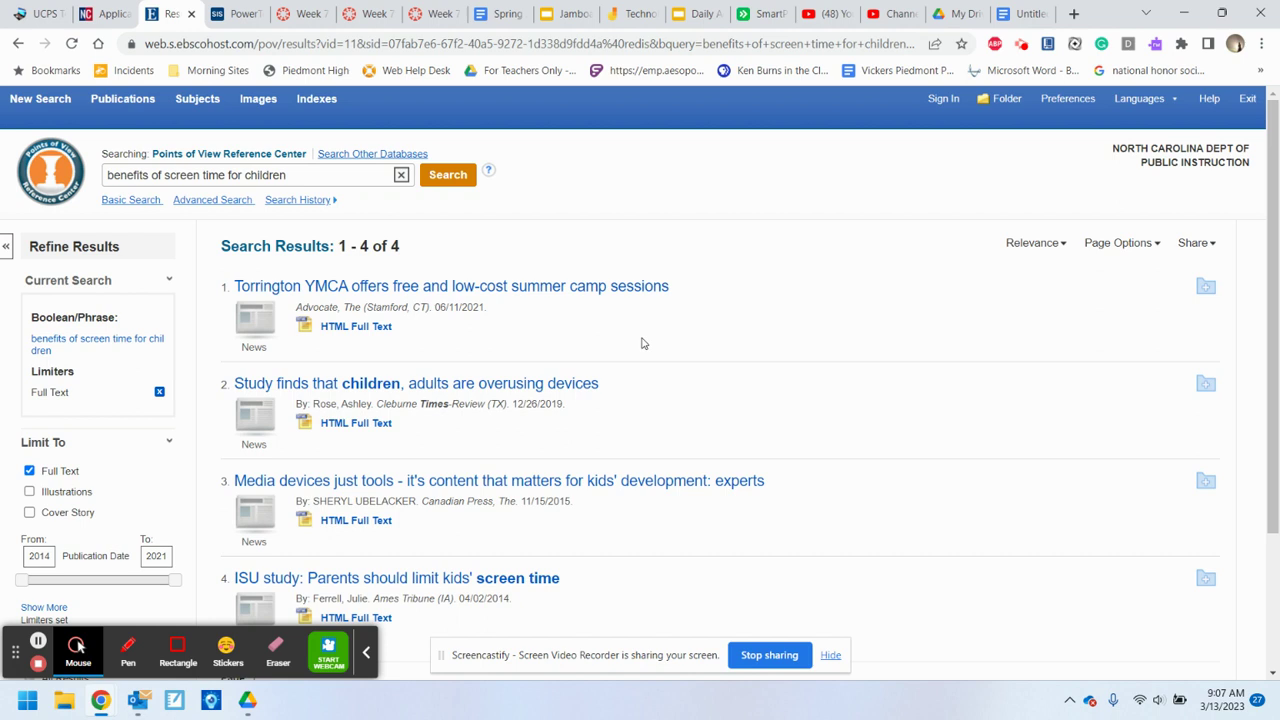
# - Look over the results and shorten the search terms to "benefits of screen time", running the search again
pyautogui.scroll(-2, 643, 343)
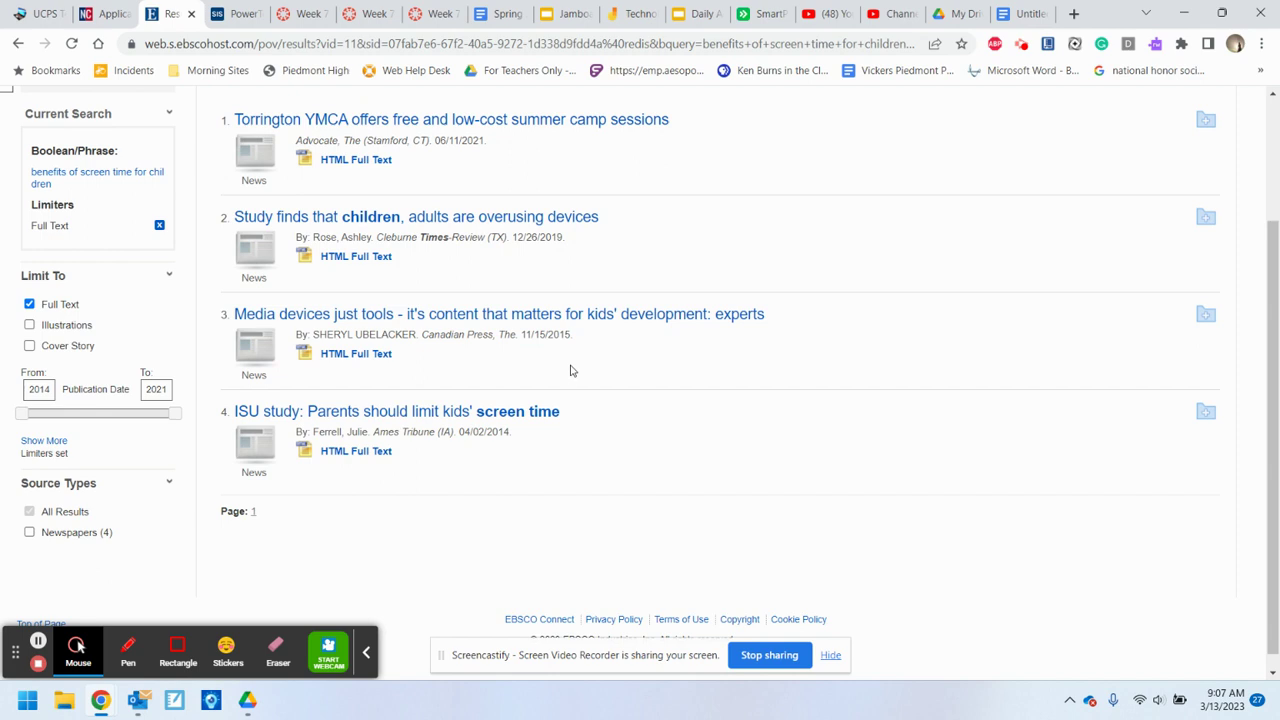
pyautogui.scroll(2, 572, 371)
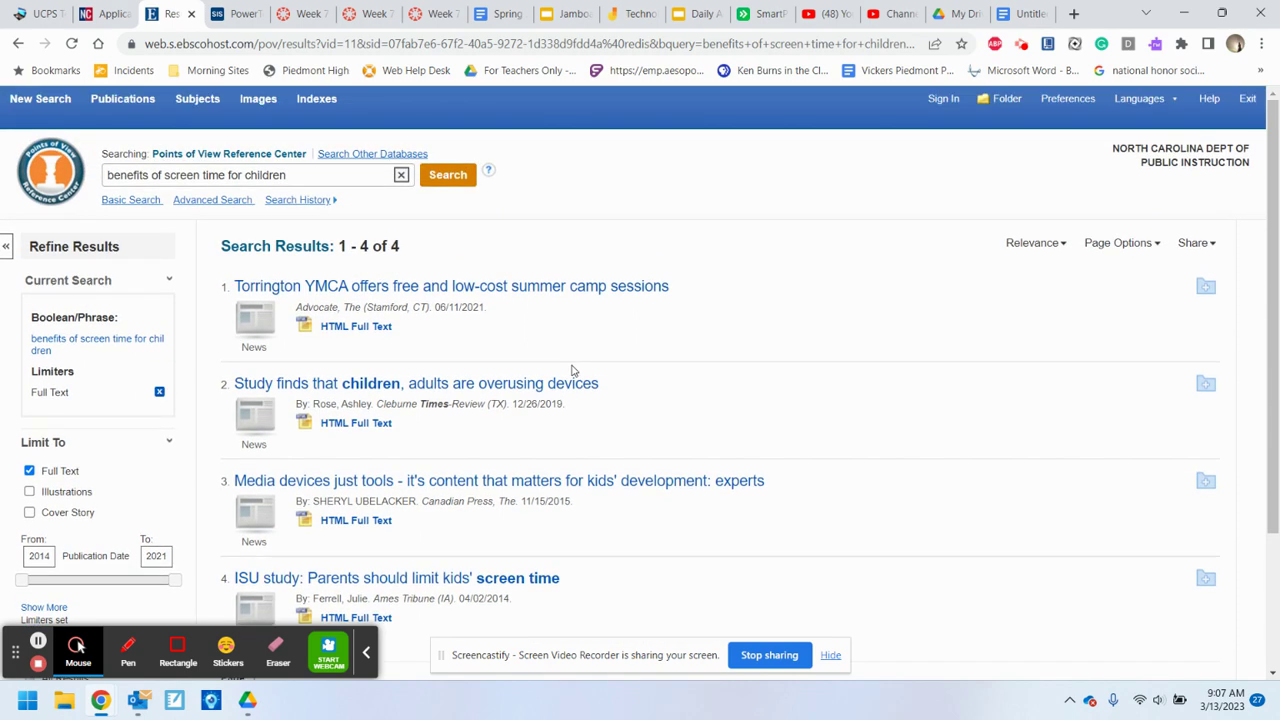
pyautogui.scroll(-1, 572, 371)
pyautogui.scroll(1, 572, 371)
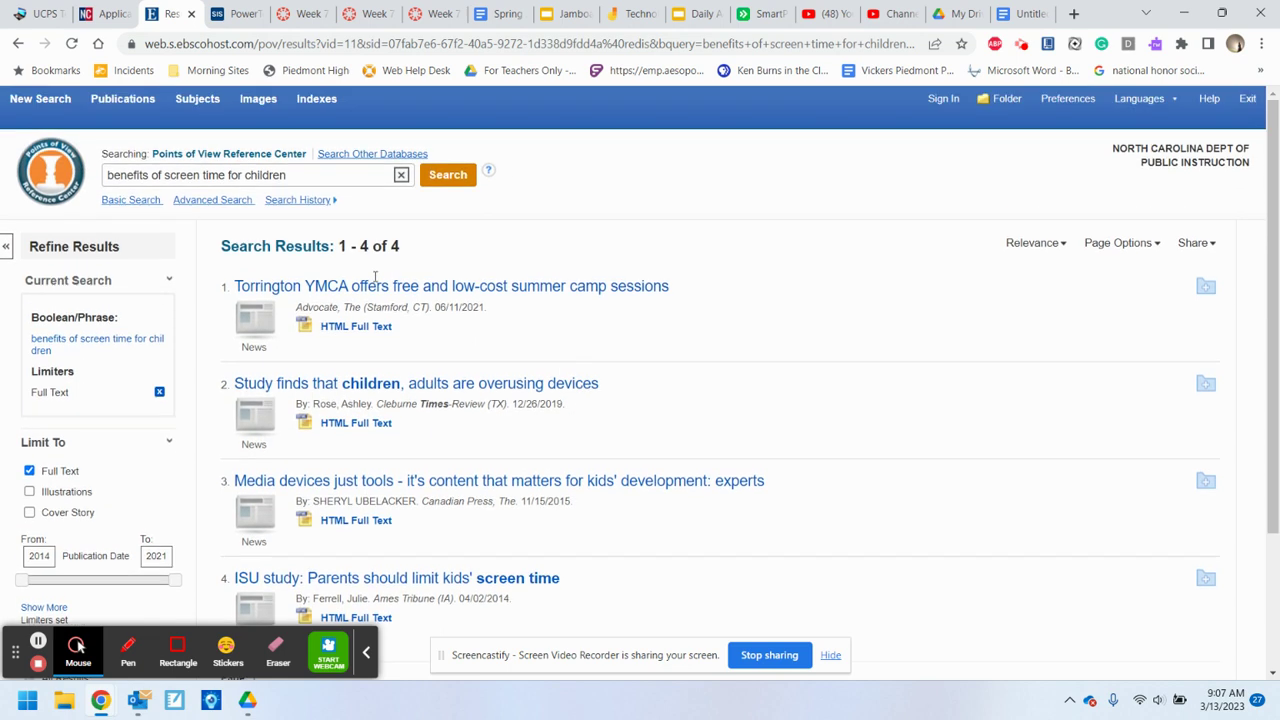
pyautogui.click(291, 175)
pyautogui.press('BackSpace')
pyautogui.press('BackSpace')
pyautogui.press('BackSpace')
pyautogui.press('BackSpace')
pyautogui.press('BackSpace')
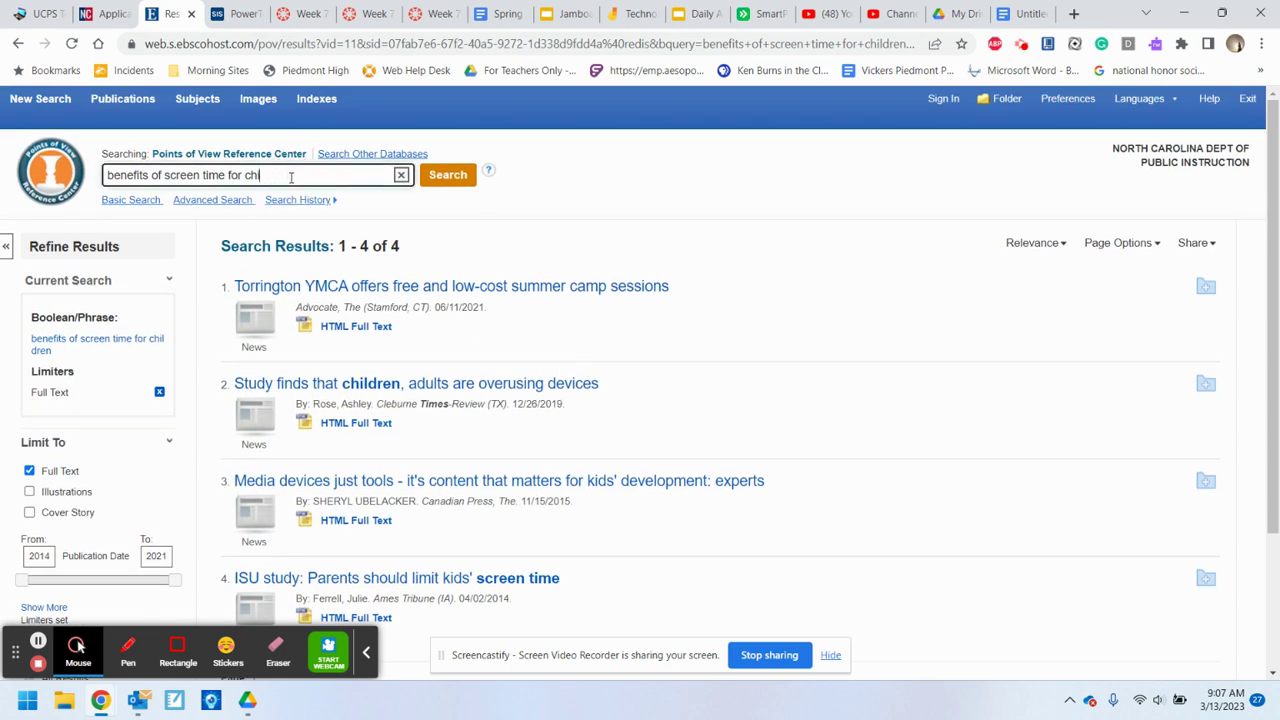
pyautogui.press('BackSpace')
pyautogui.press('BackSpace')
pyautogui.press('BackSpace')
pyautogui.press('BackSpace')
pyautogui.press('BackSpace')
pyautogui.press('BackSpace')
pyautogui.press('BackSpace')
pyautogui.press('Return')
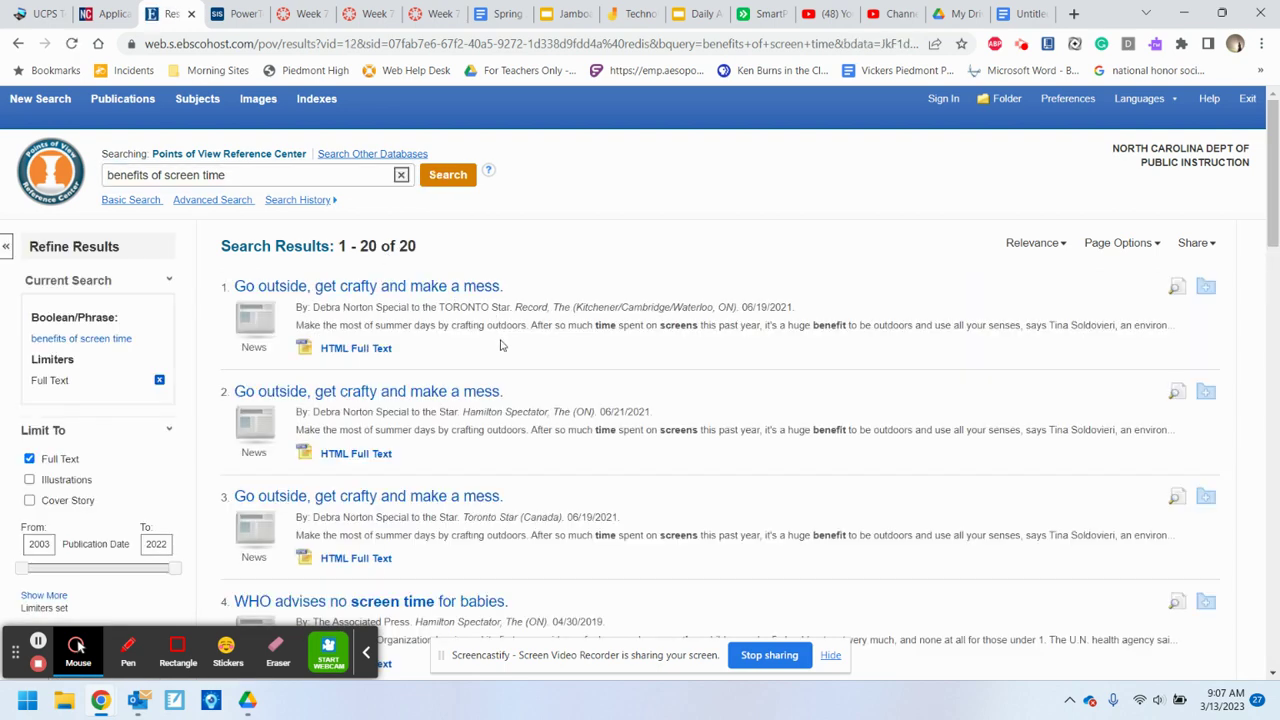
# - Skim the results and change the search terms to "benefits of video games", running the search
pyautogui.scroll(-3, 488, 360)
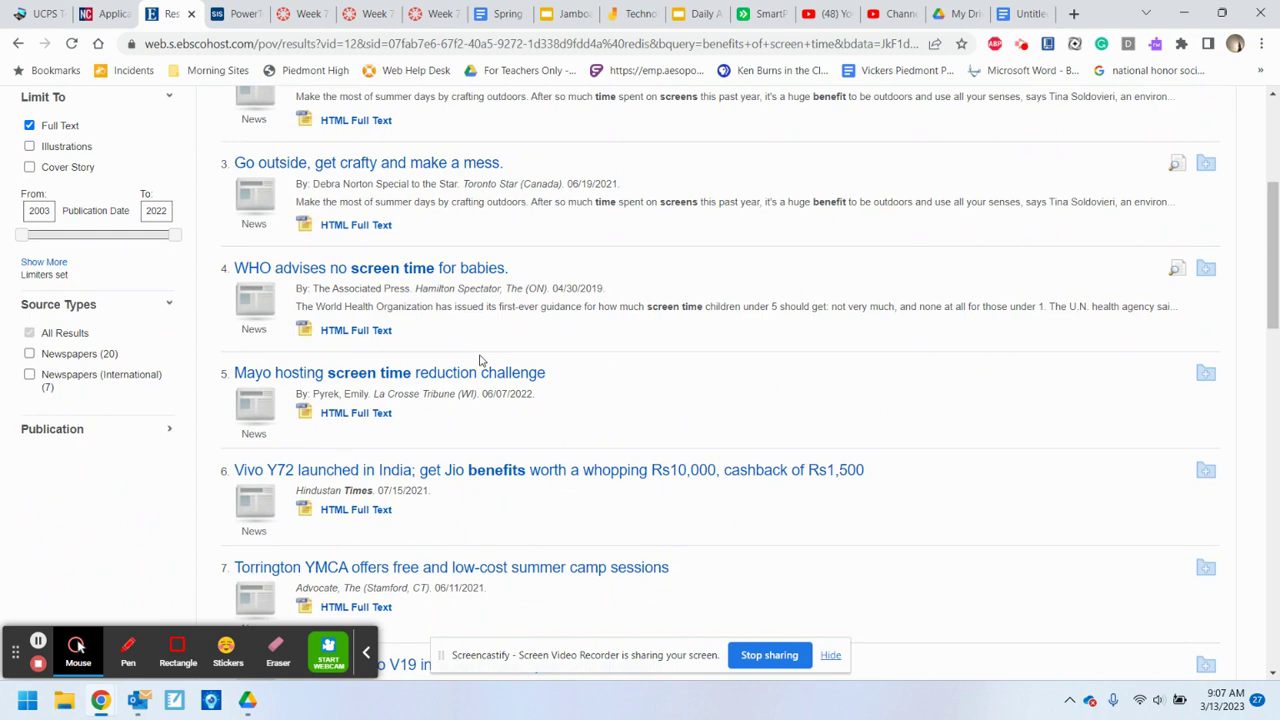
pyautogui.scroll(-2, 445, 412)
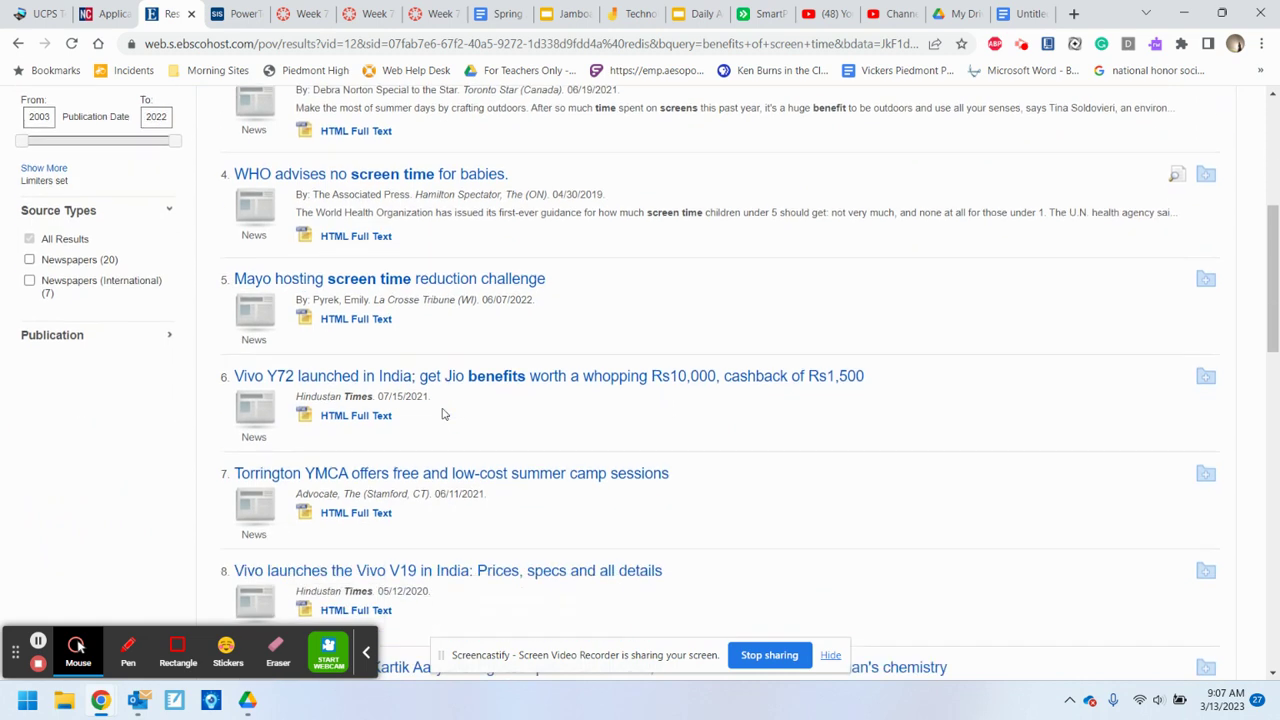
pyautogui.scroll(-3, 445, 412)
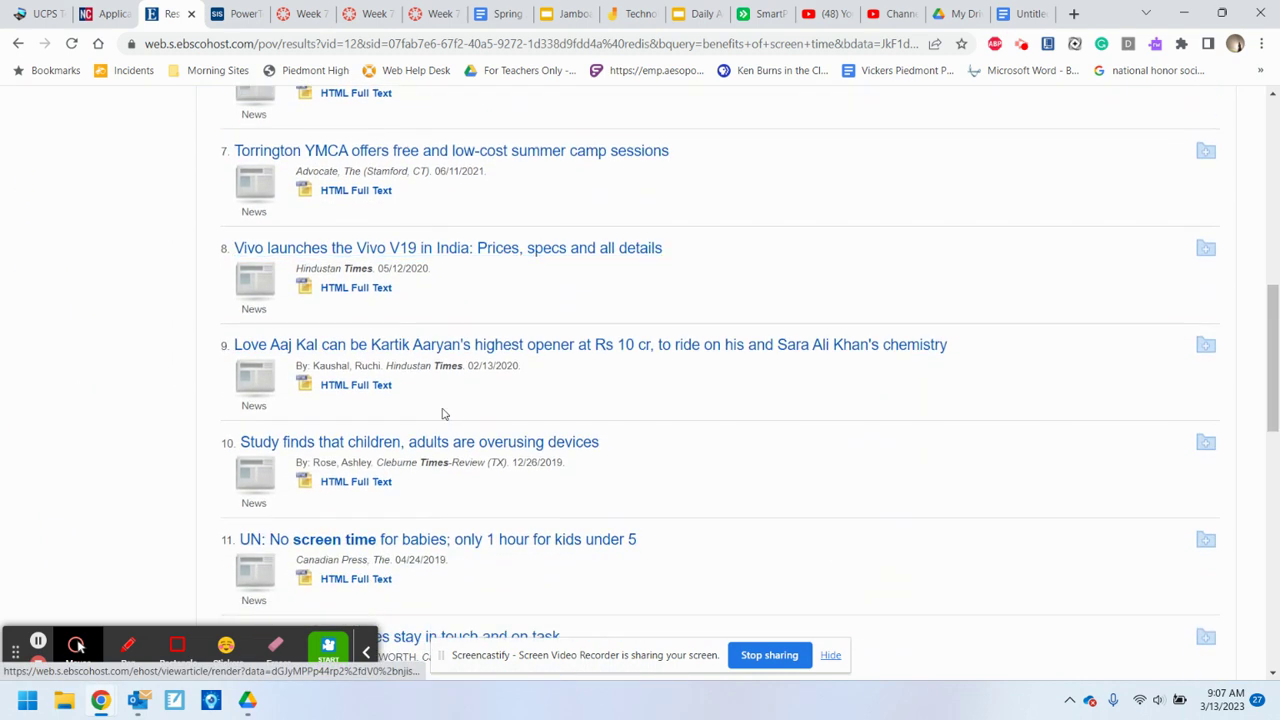
pyautogui.scroll(8, 444, 414)
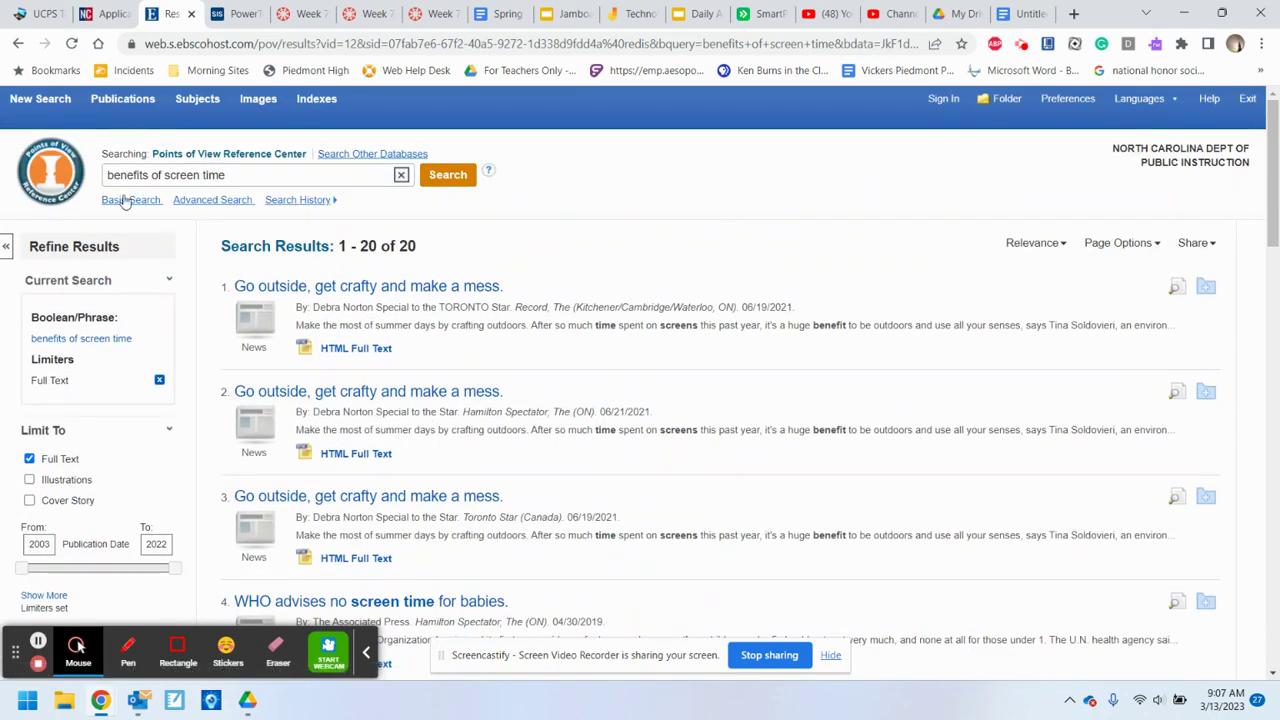
pyautogui.moveTo(230, 175); pyautogui.dragTo(166, 176)
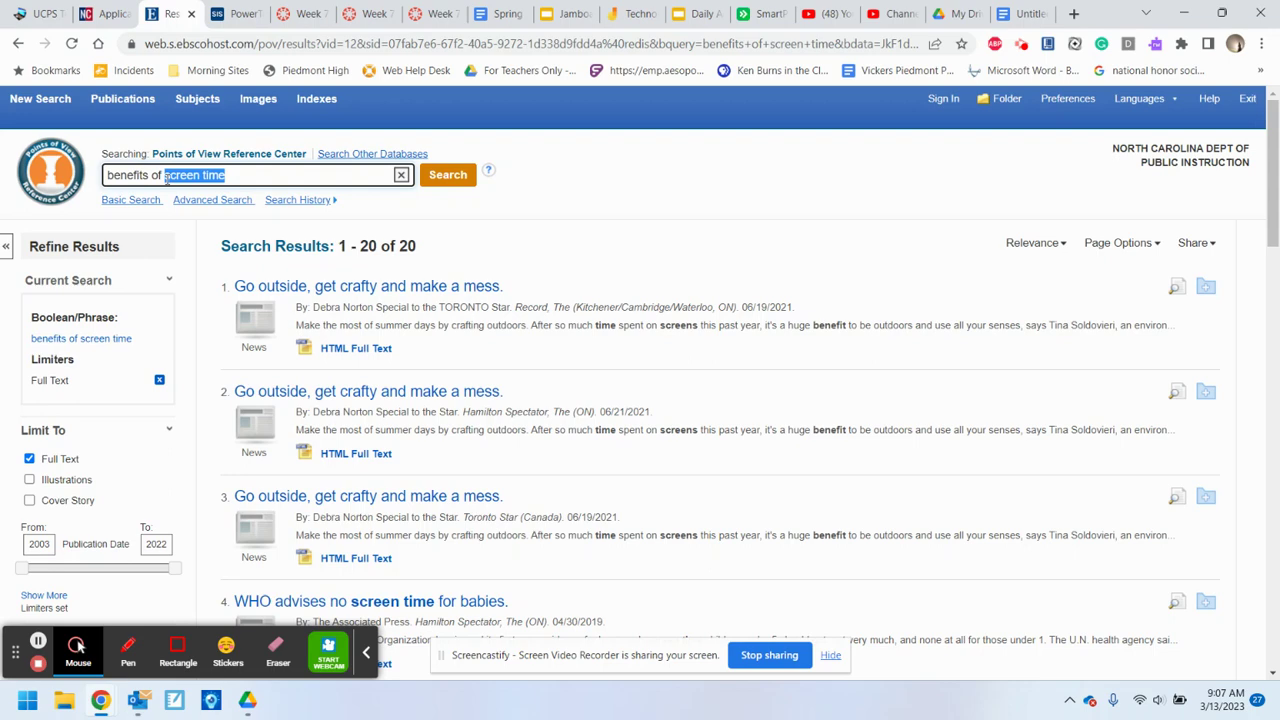
pyautogui.write('video g')
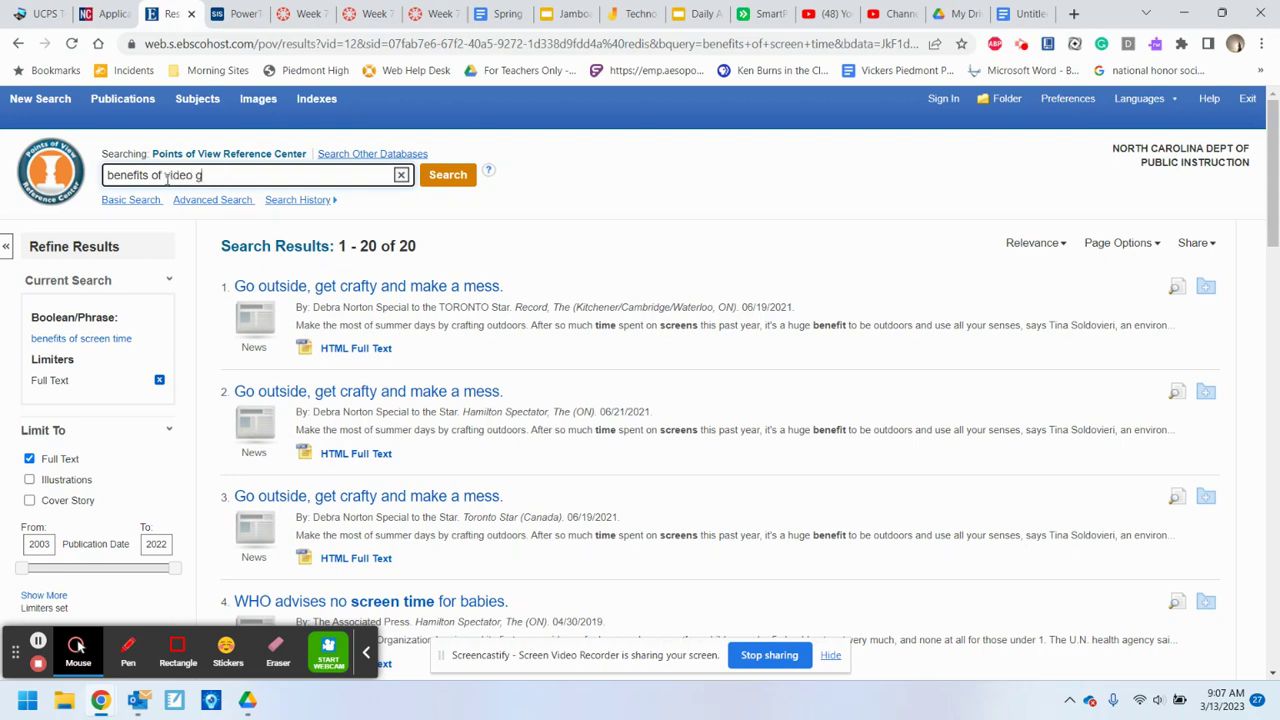
pyautogui.write('ames')
pyautogui.press('Return')
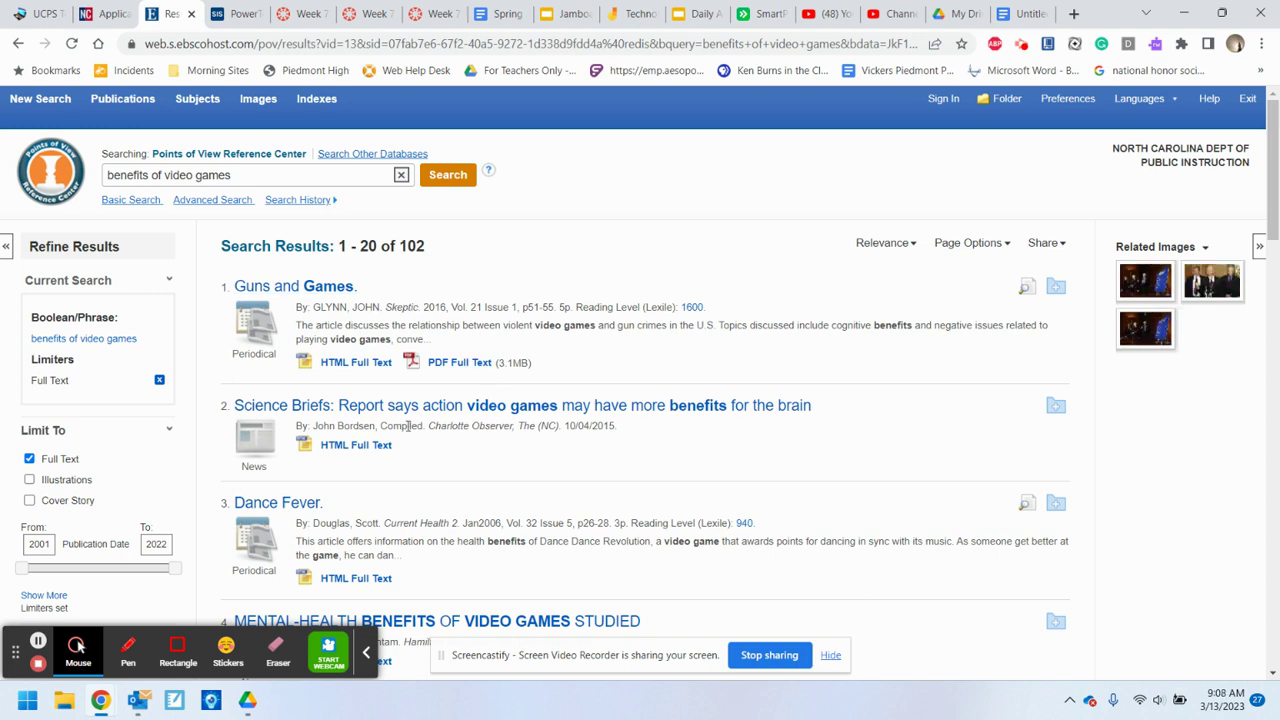
# - Look through the first page of video game results and open the PDF full text of "Guns and Games"
pyautogui.scroll(-3, 396, 449)
pyautogui.scroll(-5, 396, 449)
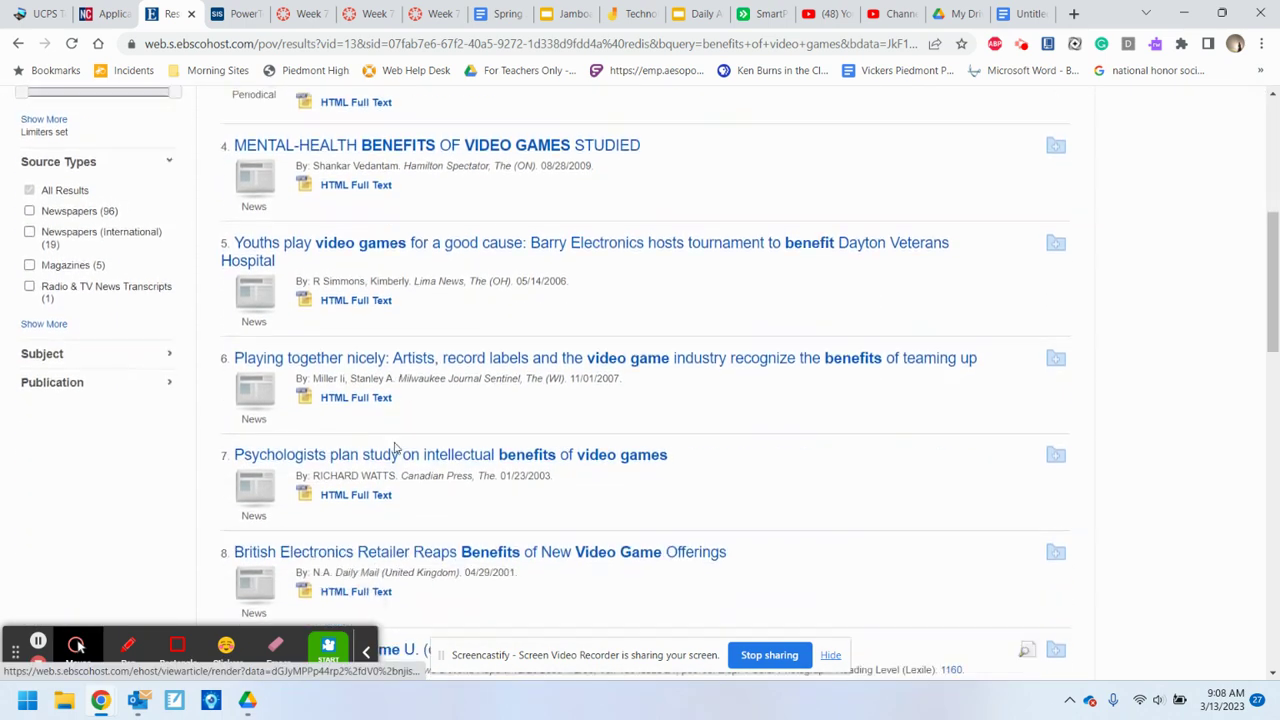
pyautogui.scroll(-5, 396, 447)
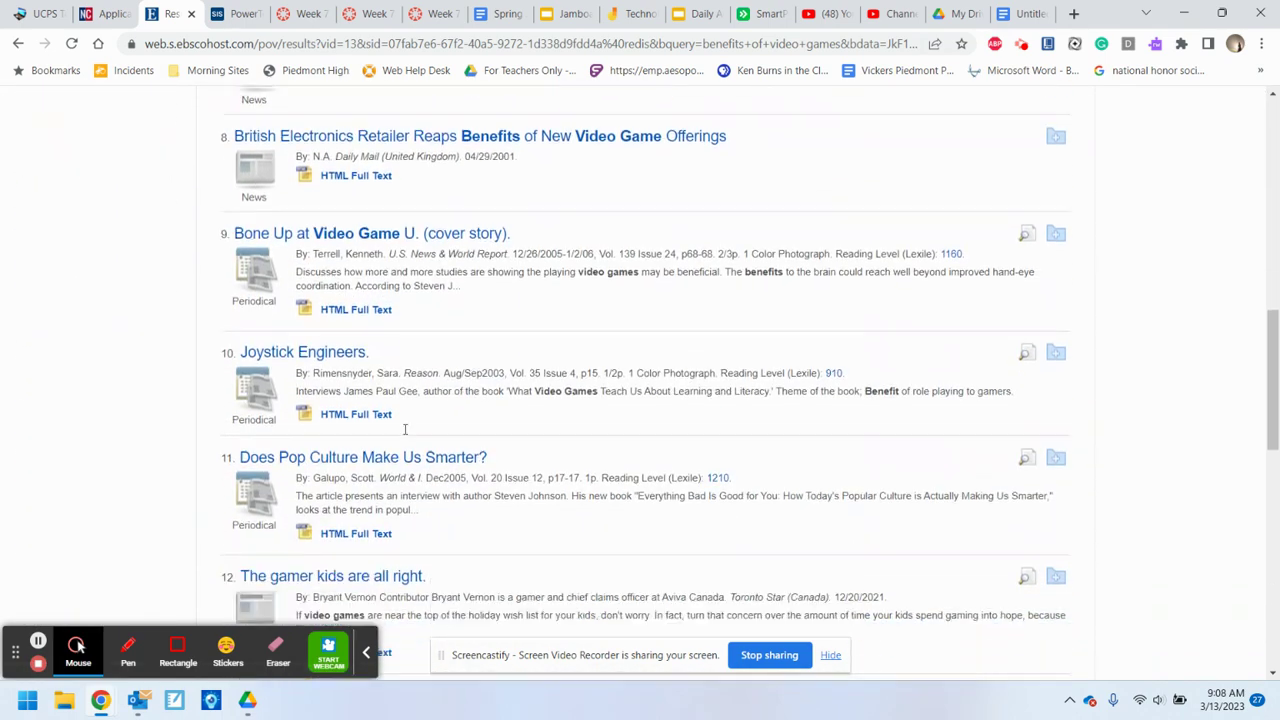
pyautogui.scroll(-2, 405, 433)
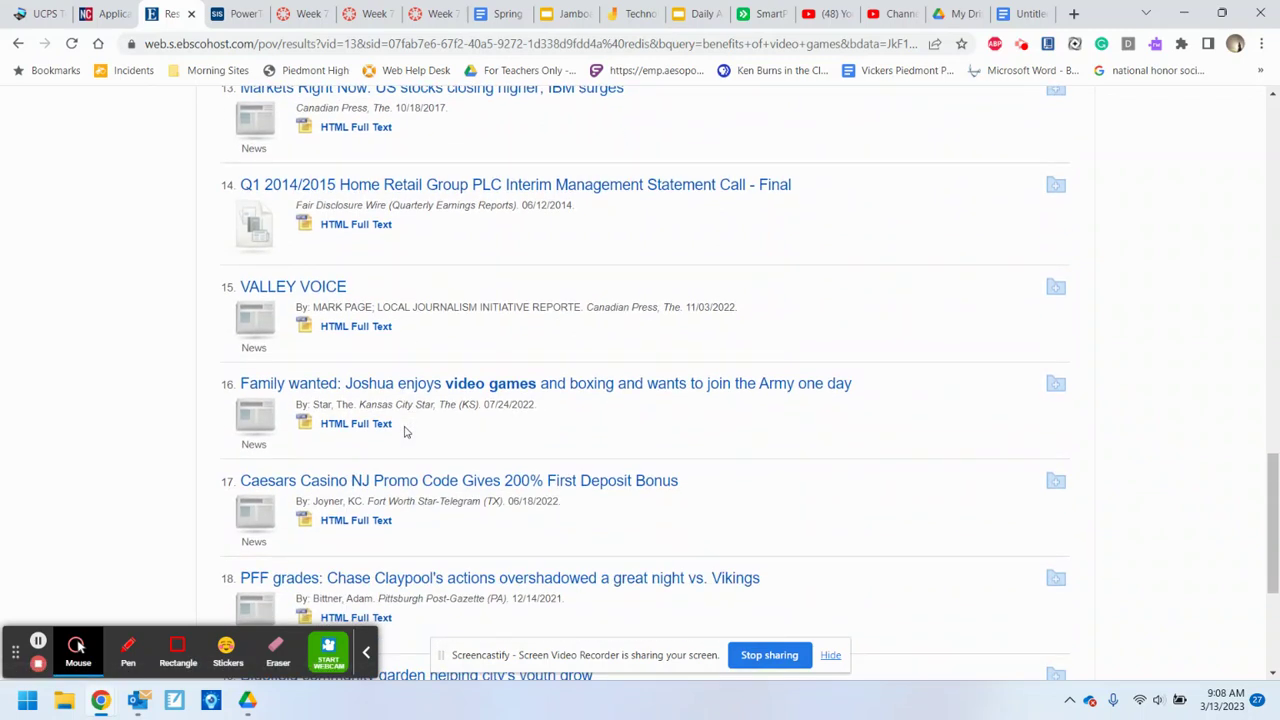
pyautogui.scroll(-3, 405, 432)
pyautogui.scroll(20, 405, 432)
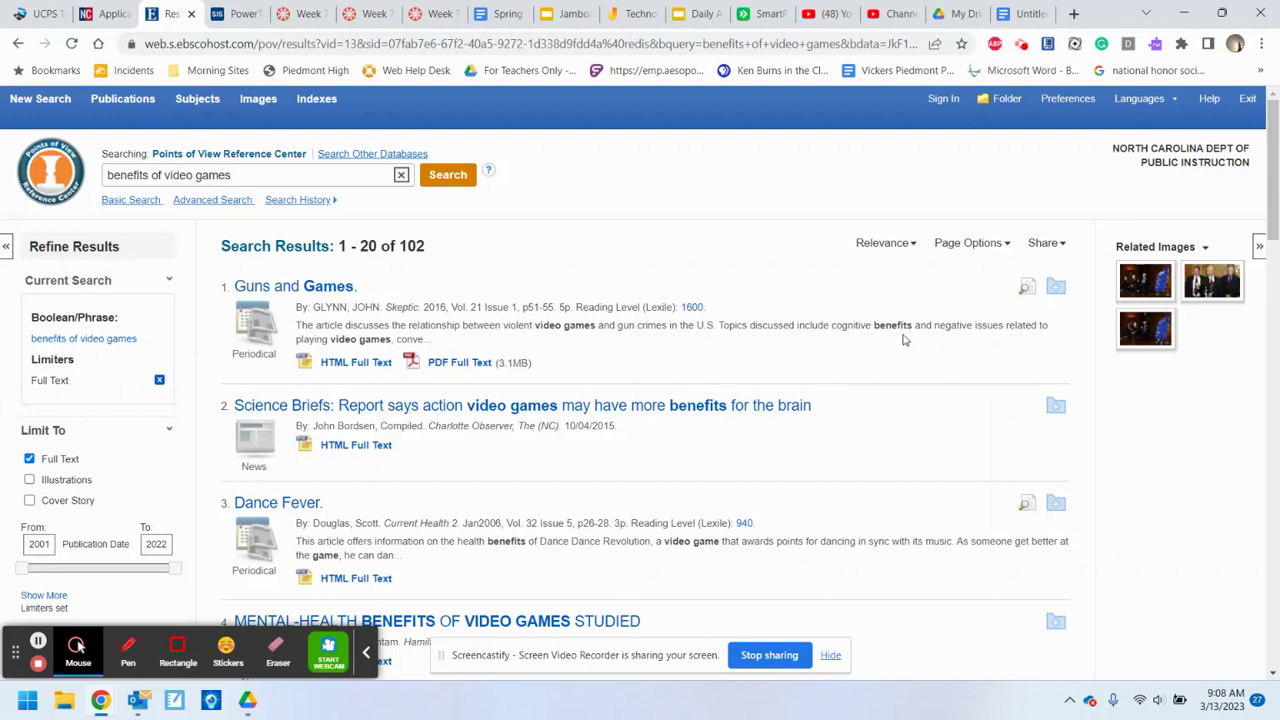
pyautogui.click(455, 363)
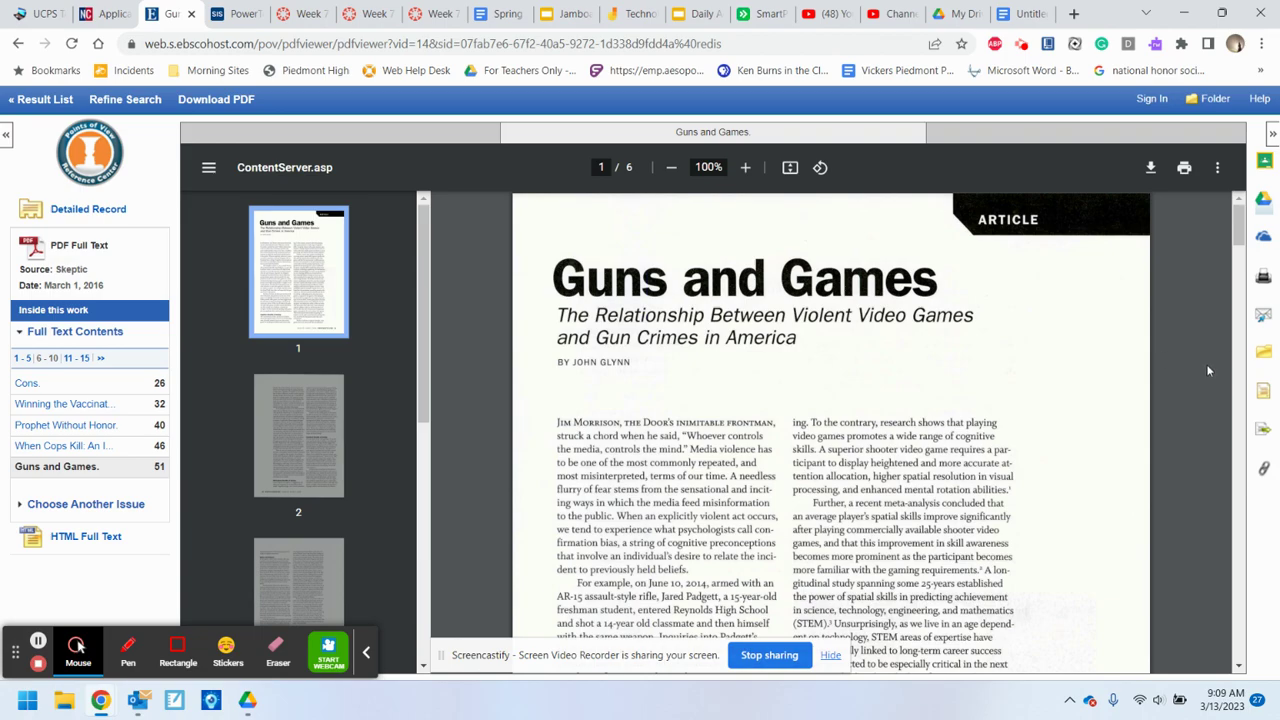
# - Skim the "Guns and Games" article through its youth violence chart, save it to Google Drive and dismiss the save confirmation
pyautogui.scroll(-10, 1207, 367)
pyautogui.scroll(-5, 1206, 370)
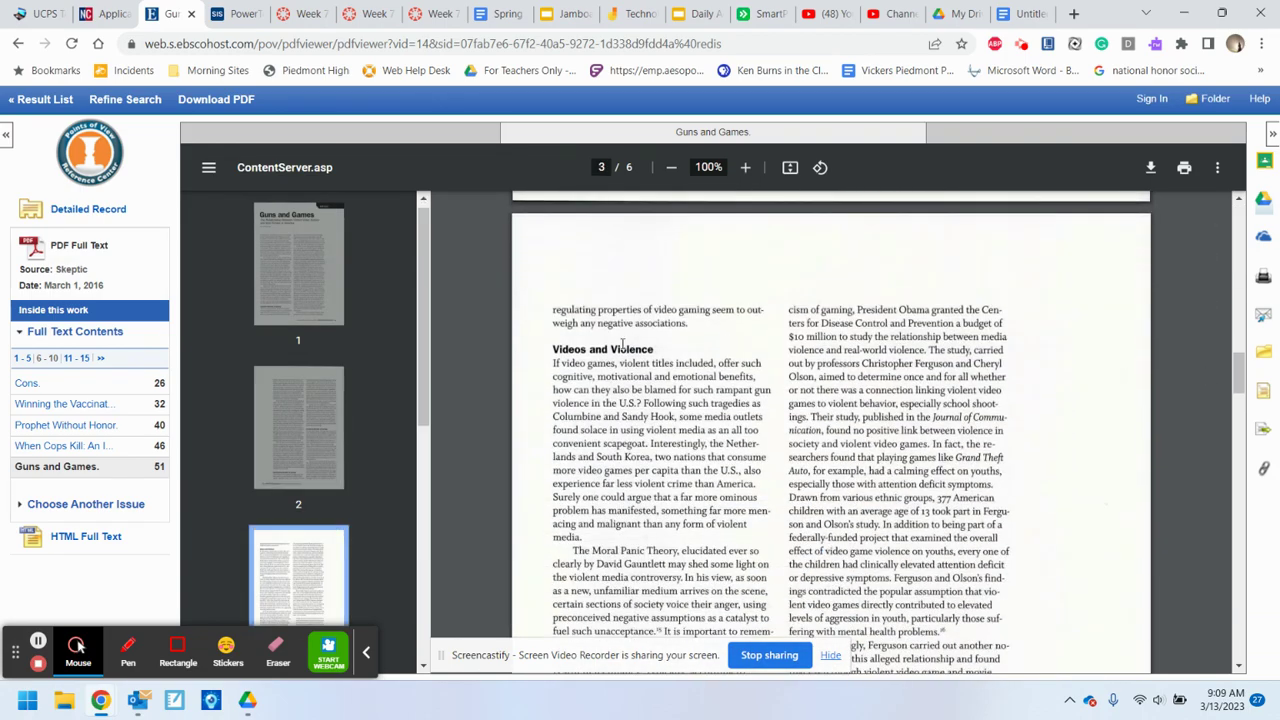
pyautogui.scroll(4, 1201, 362)
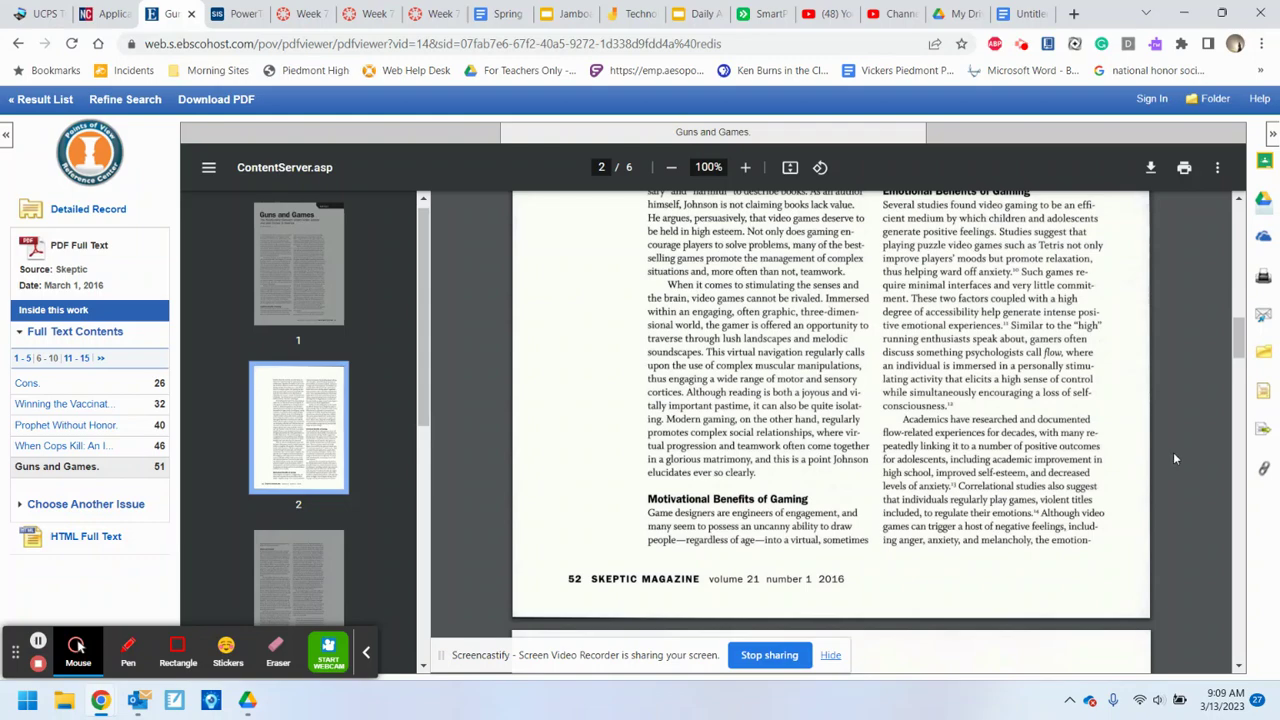
pyautogui.scroll(3, 1175, 458)
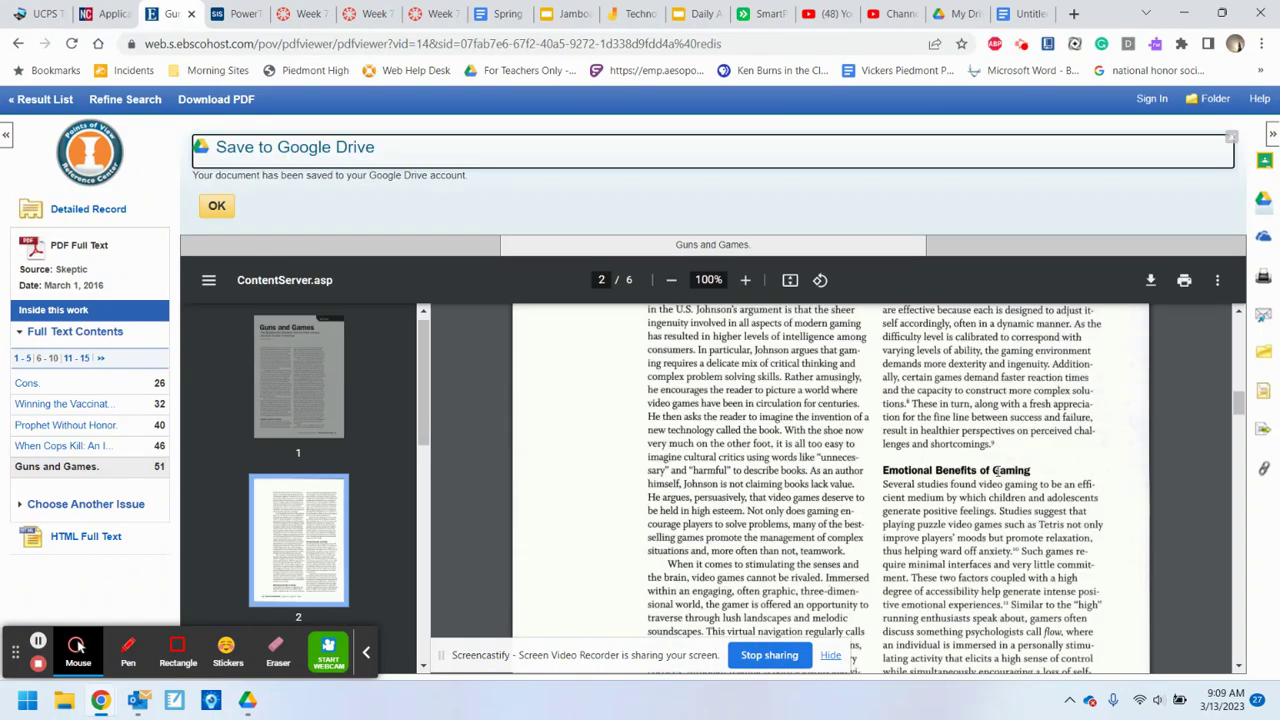
pyautogui.scroll(-1, 1188, 423)
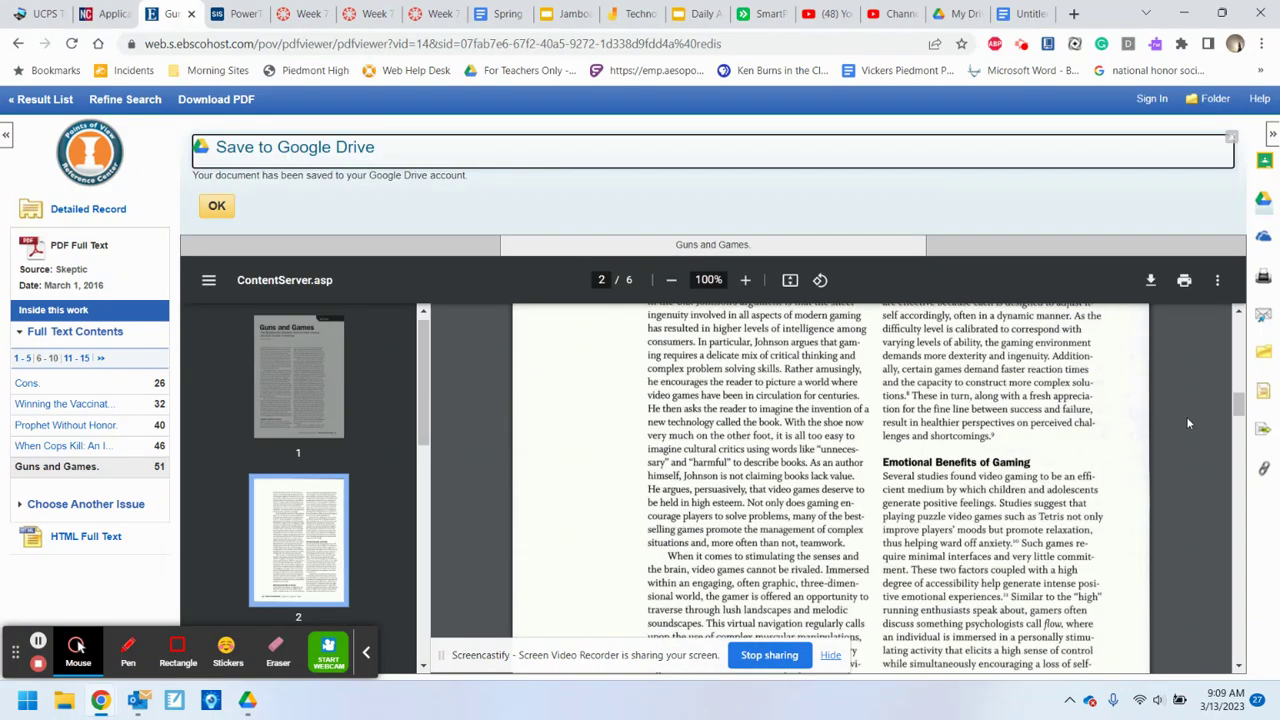
pyautogui.scroll(-10, 1188, 423)
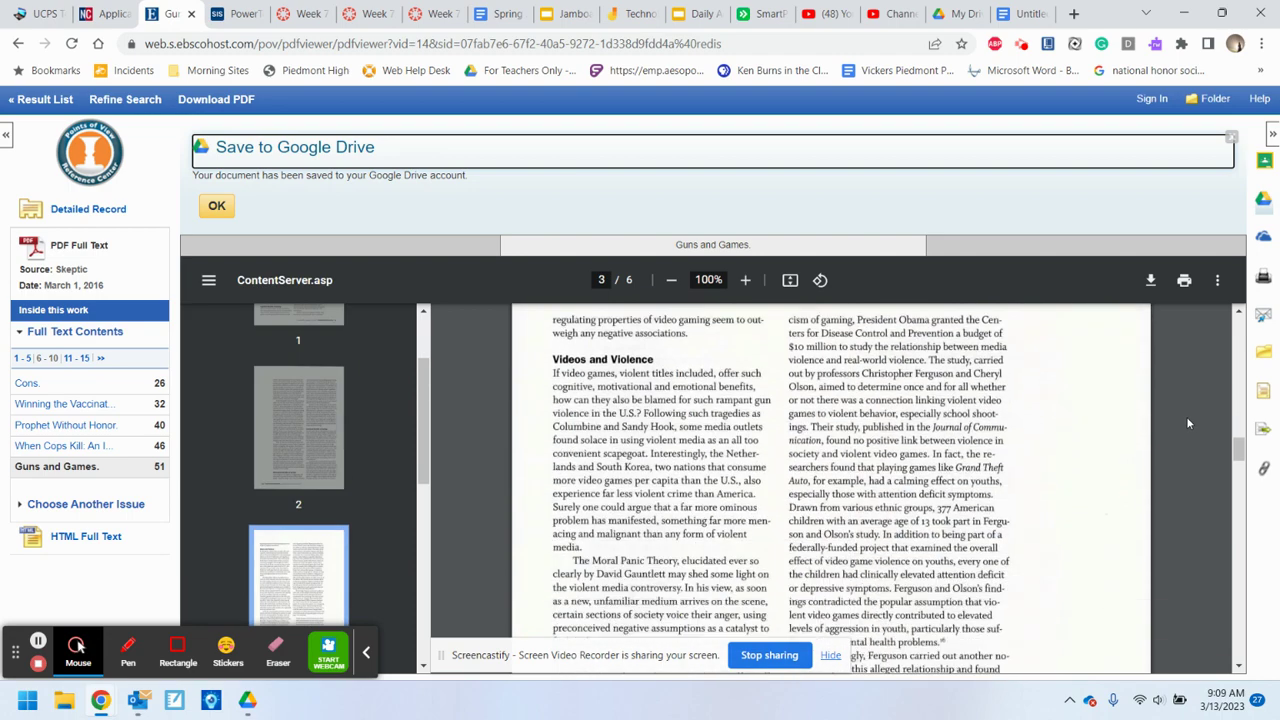
pyautogui.scroll(-10, 1186, 416)
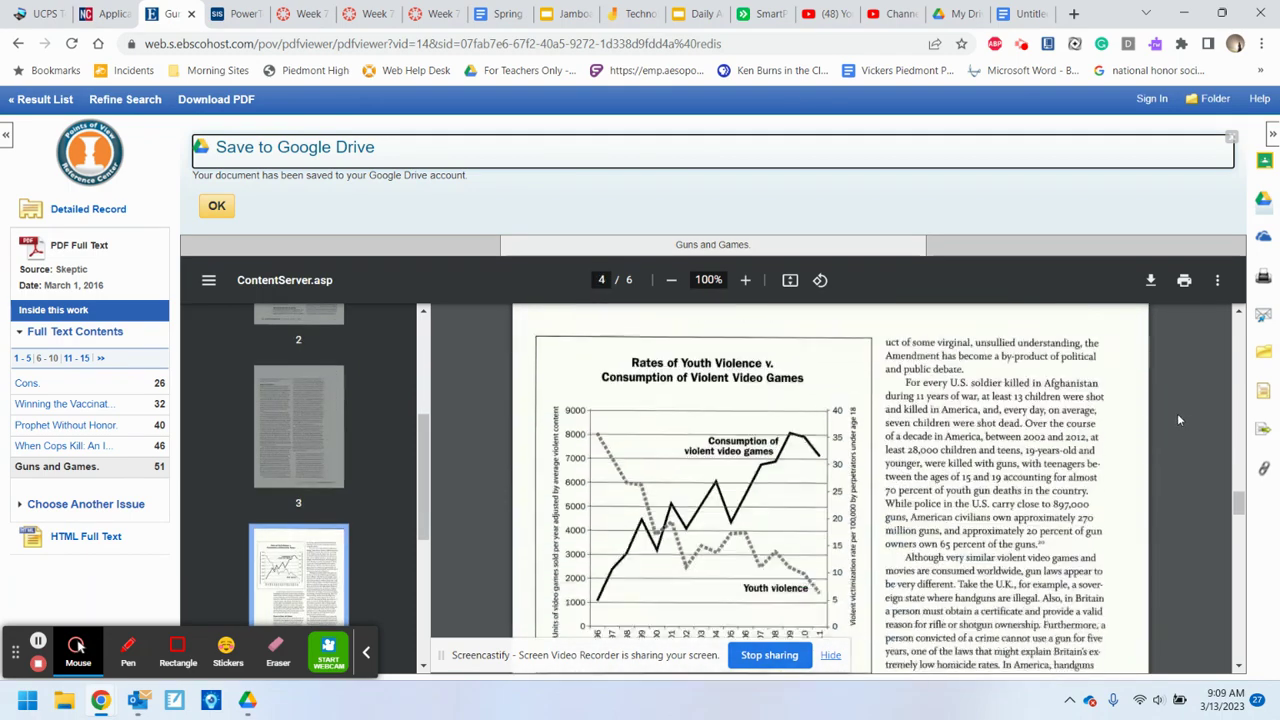
pyautogui.scroll(-2, 1178, 420)
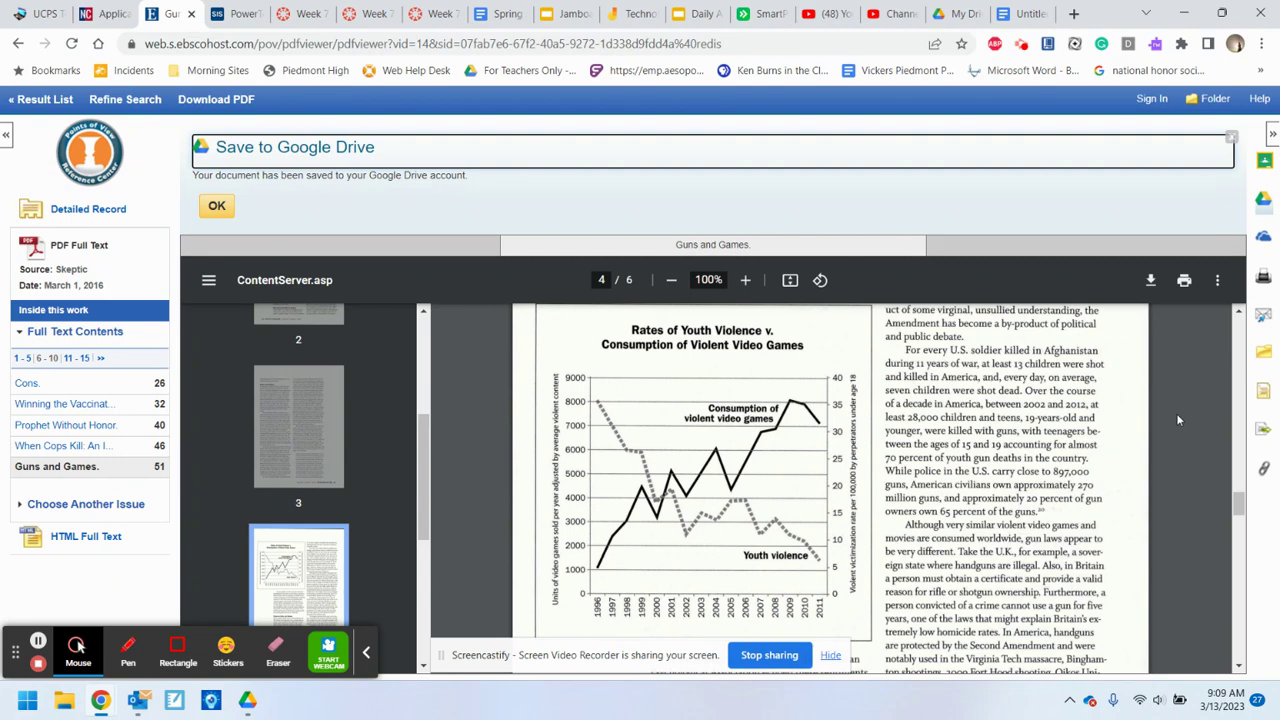
pyautogui.scroll(-3, 1178, 420)
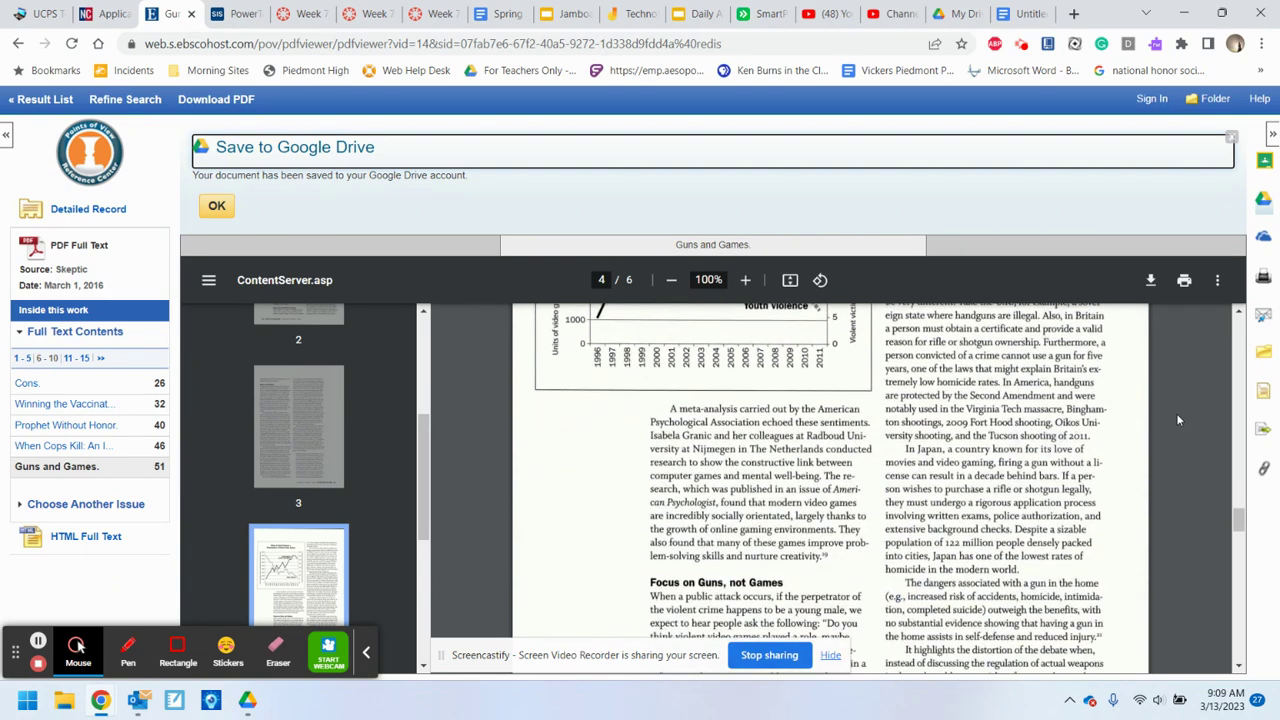
pyautogui.scroll(3, 1178, 420)
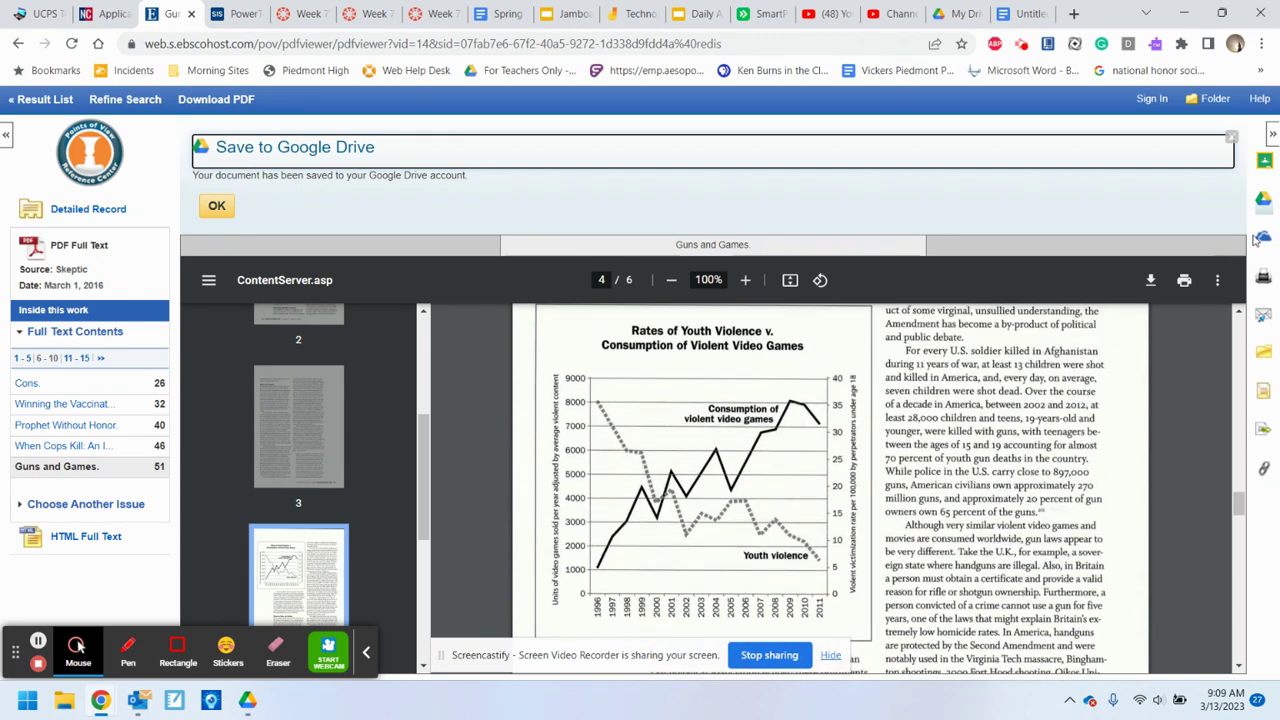
pyautogui.click(217, 206)
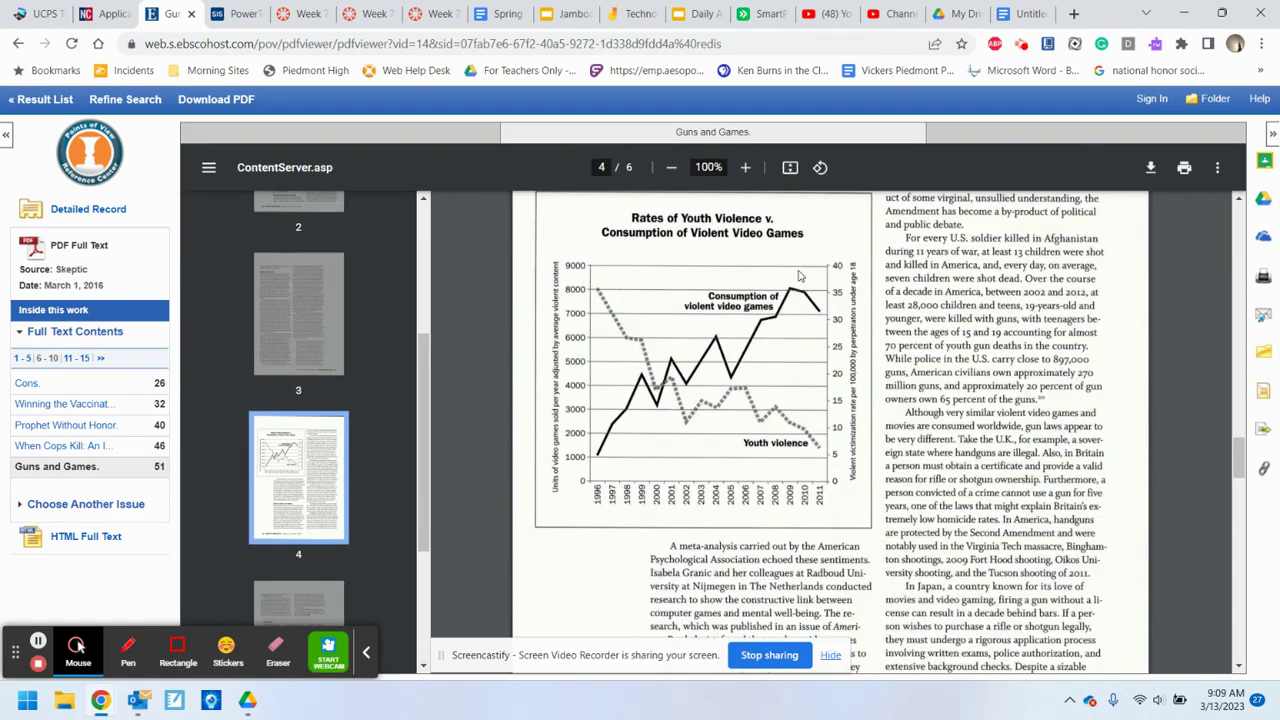
# - Open the citation formats for "Guns and Games" and copy its MLA 9th Edition works cited entry
pyautogui.click(1260, 397)
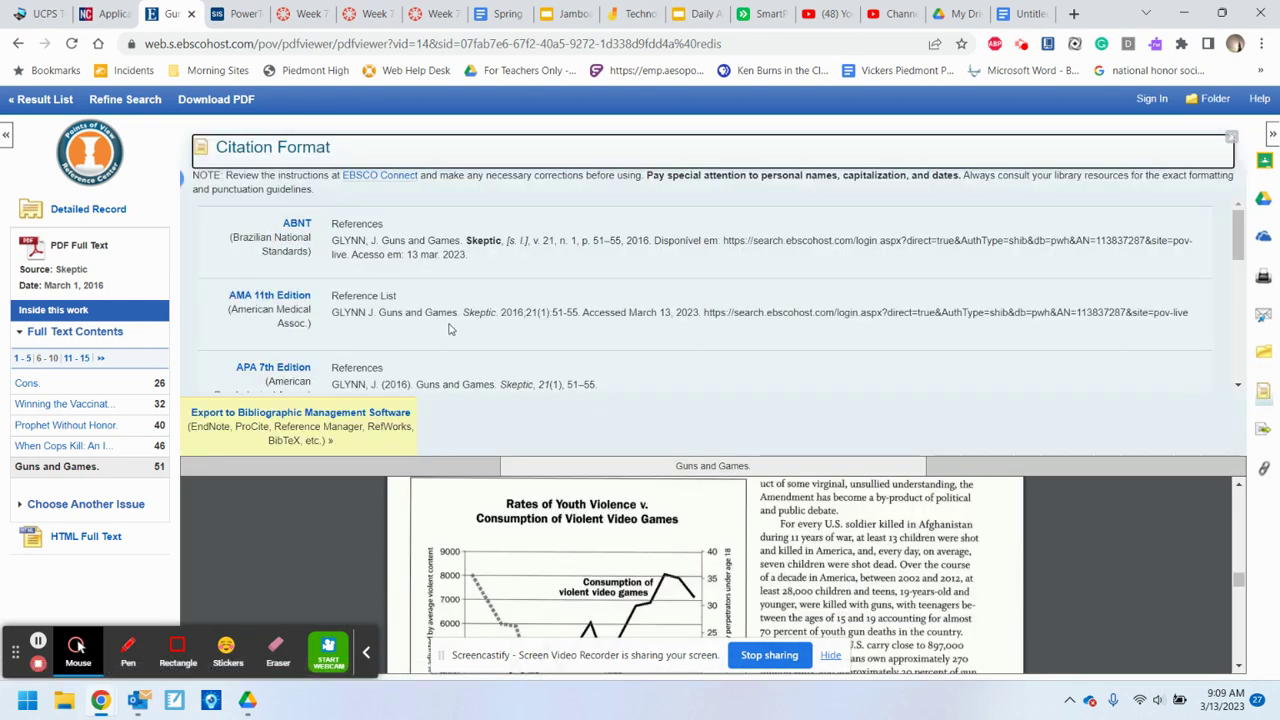
pyautogui.scroll(-1, 446, 323)
pyautogui.scroll(-3, 446, 323)
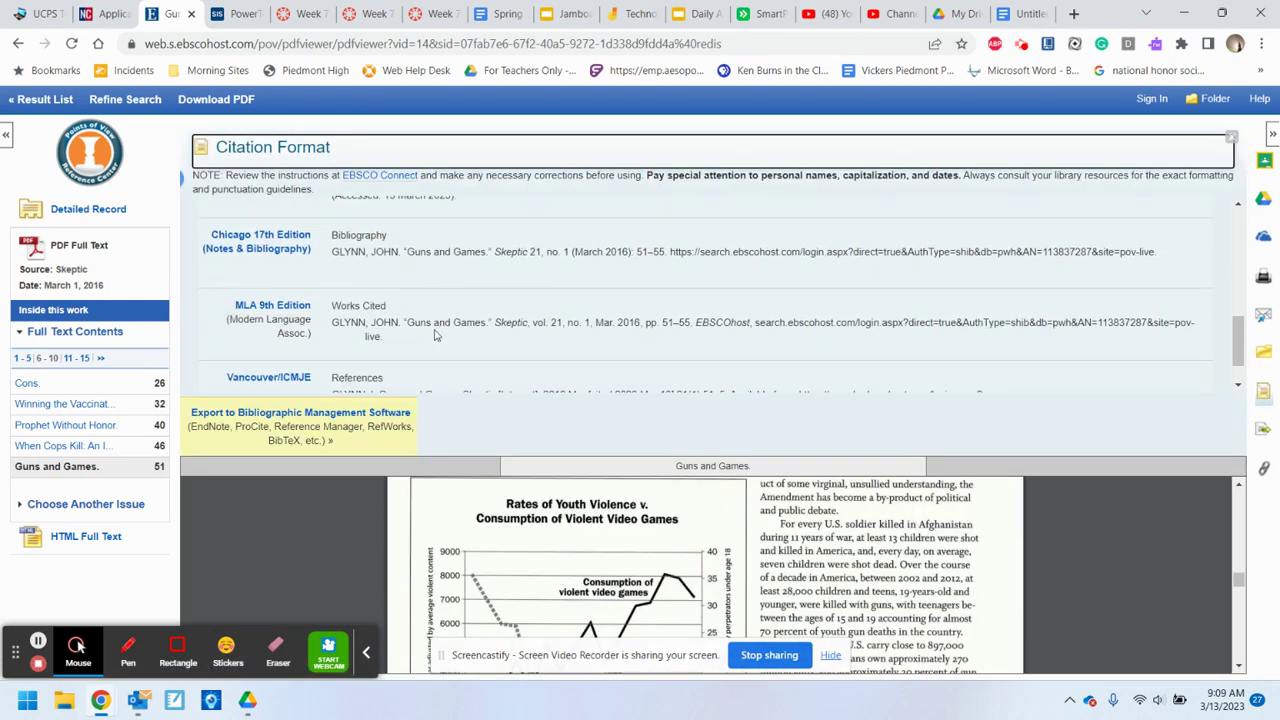
pyautogui.tripleClick(335, 325)
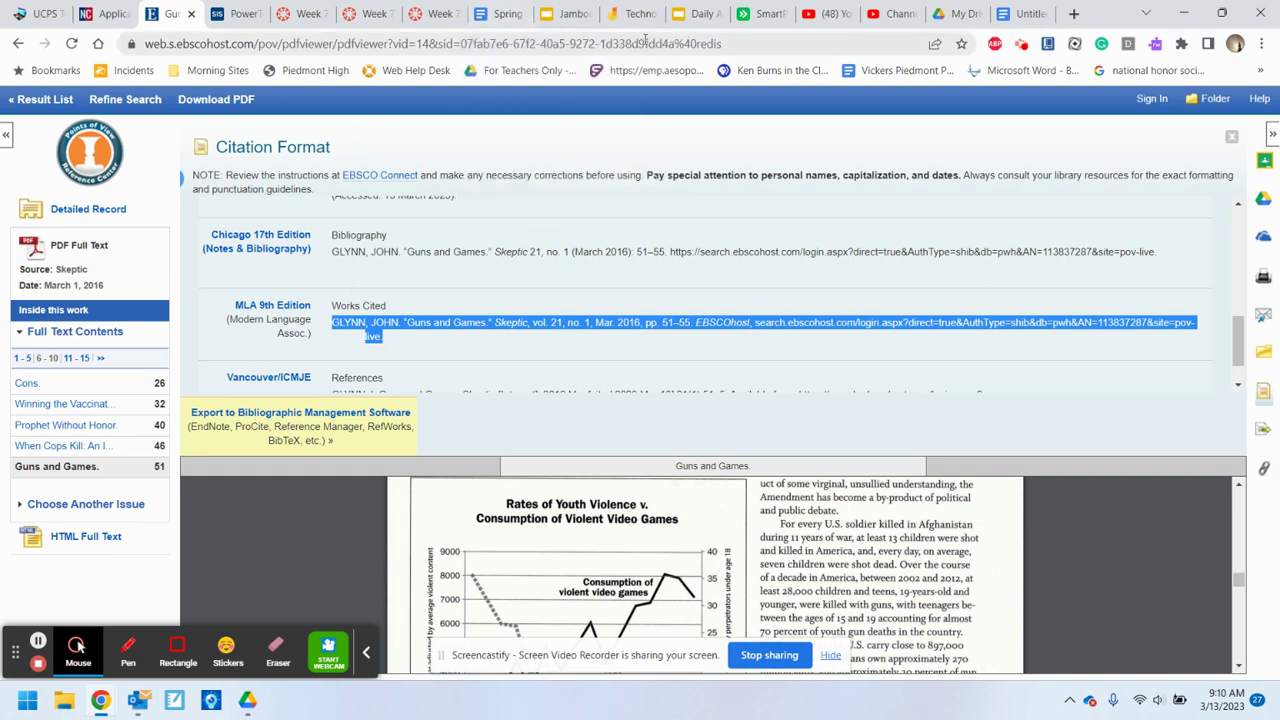
# - Switch to the essay document and paste the copied citation without formatting on a new unindented line below the last Works Cited entry
pyautogui.click(1022, 20)
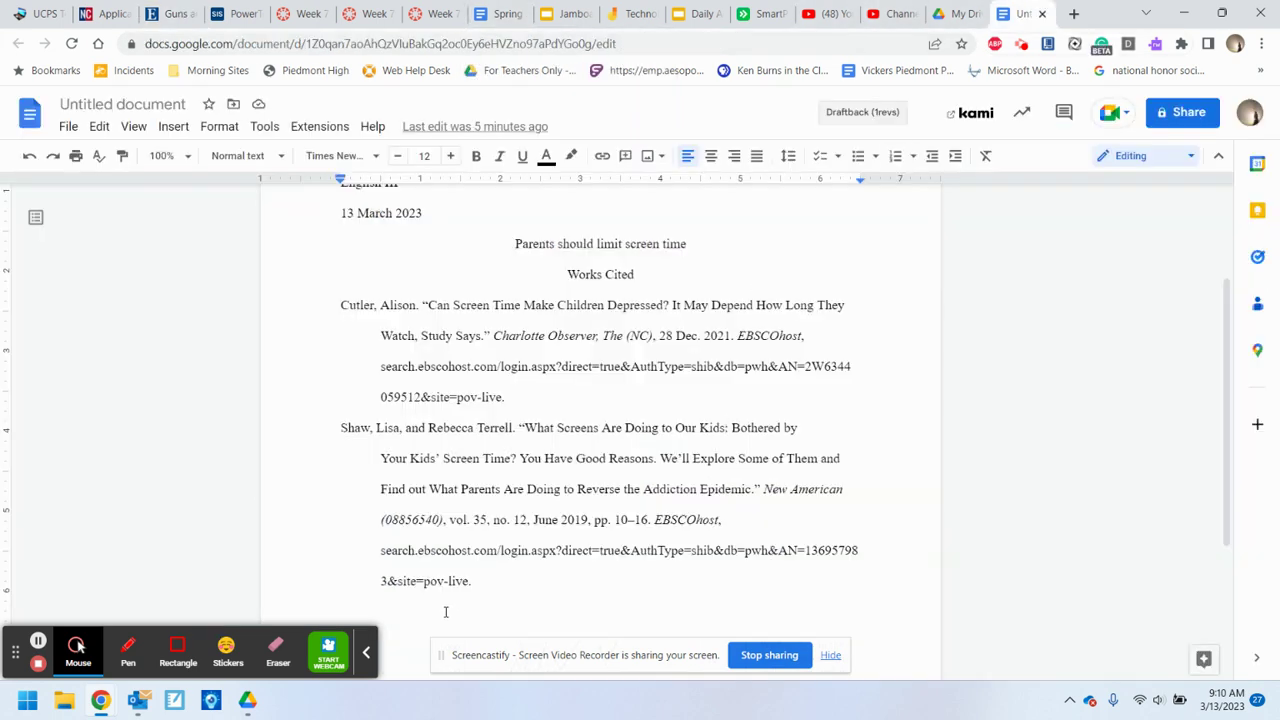
pyautogui.click(474, 585)
pyautogui.press('Return')
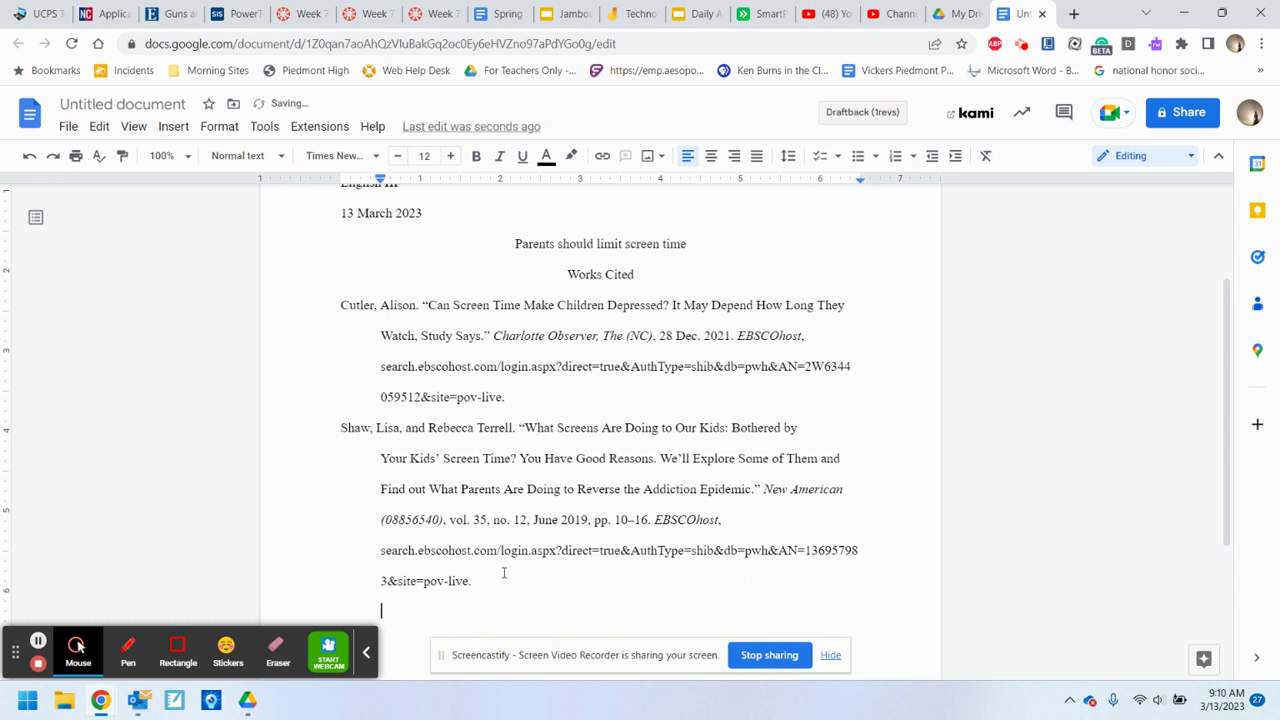
pyautogui.press('BackSpace')
pyautogui.rightClick(376, 609)
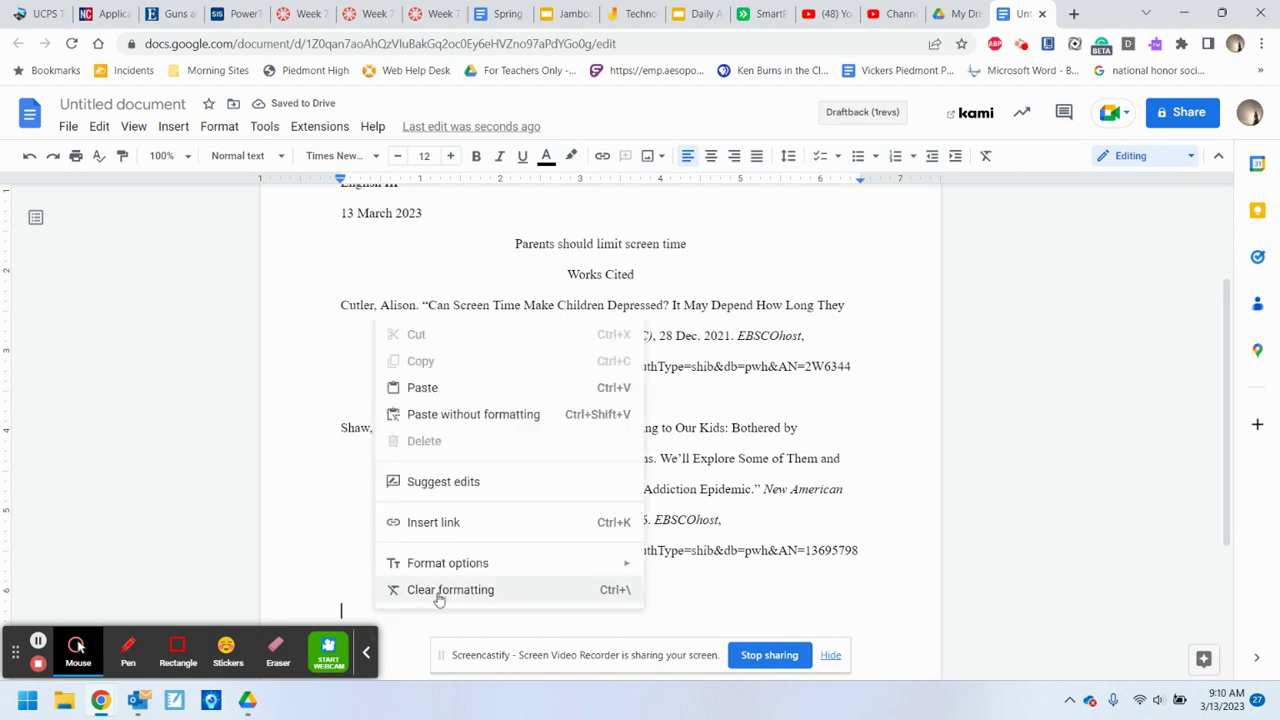
pyautogui.moveTo(446, 563)
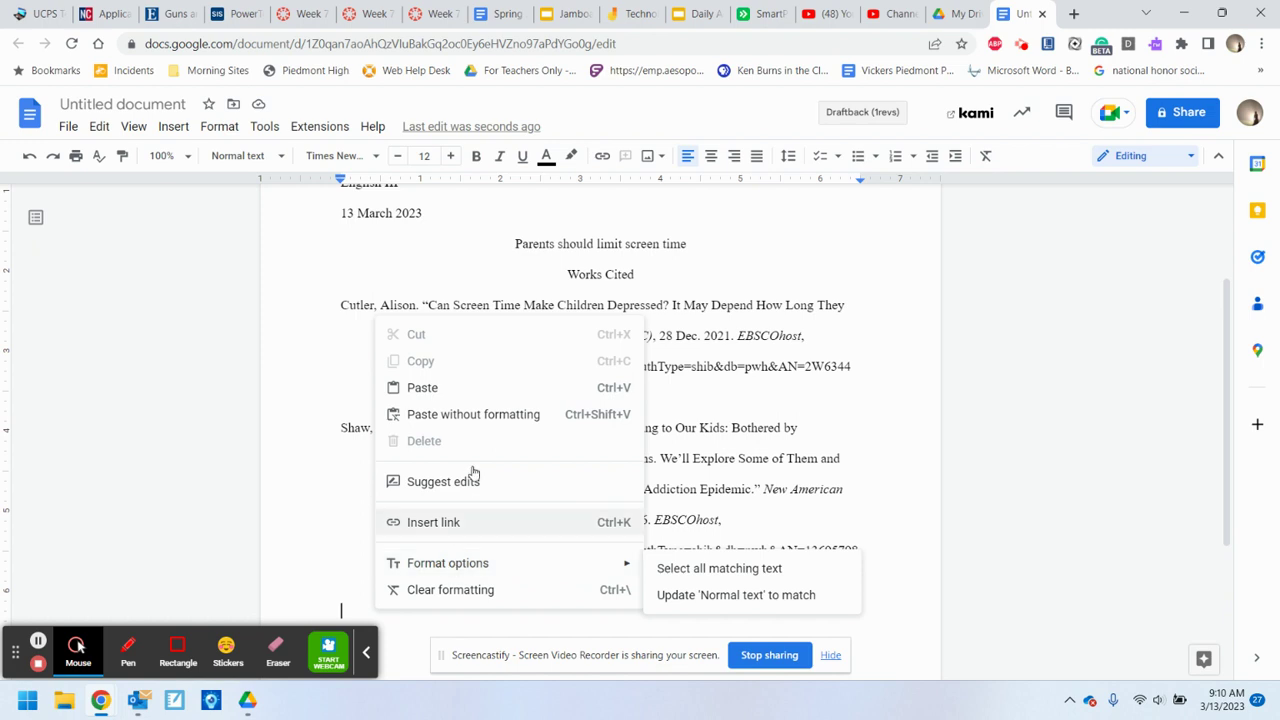
pyautogui.click(466, 414)
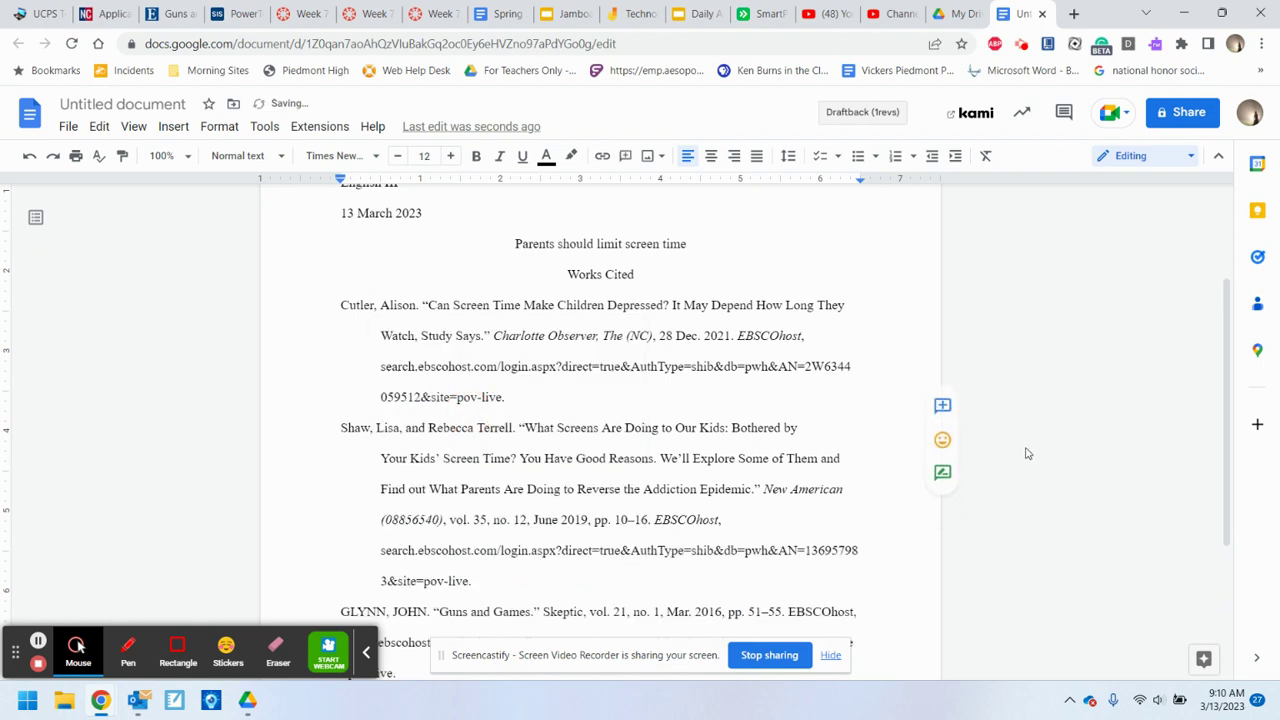
# - Indent the second and third lines of the "Guns and Games" citation to form a hanging indent
pyautogui.scroll(-3, 1026, 449)
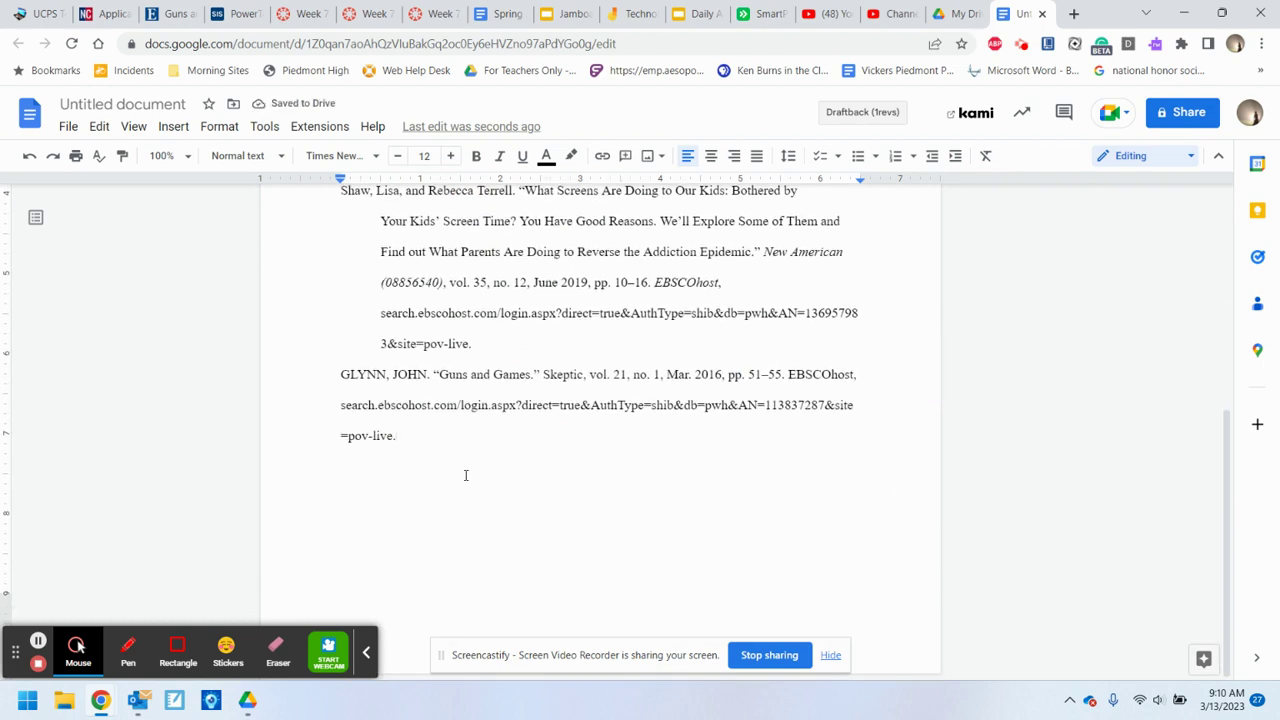
pyautogui.click(341, 408)
pyautogui.press('Tab')
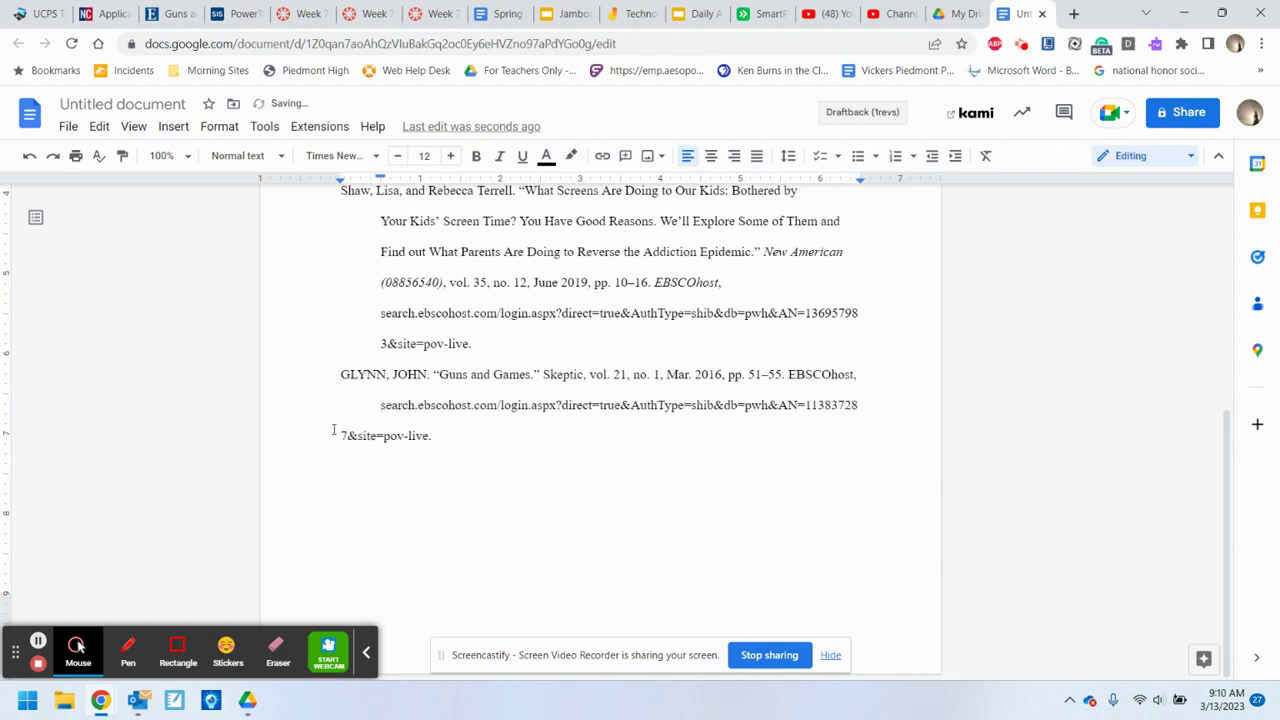
pyautogui.click(334, 430)
pyautogui.press('Tab')
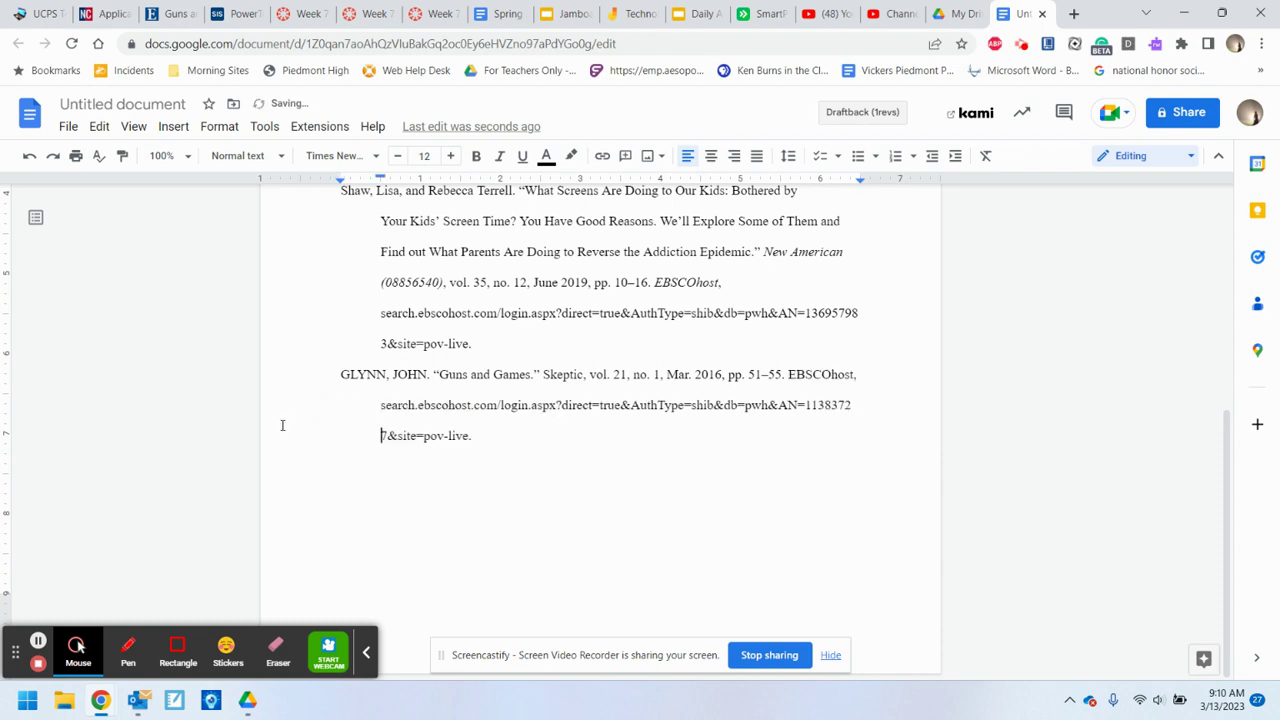
# - Change the author's all-caps last and first names in the "Guns and Games" citation to initial capitals only, keeping the comma between them
pyautogui.moveTo(388, 376); pyautogui.dragTo(351, 377)
pyautogui.write('lynn')
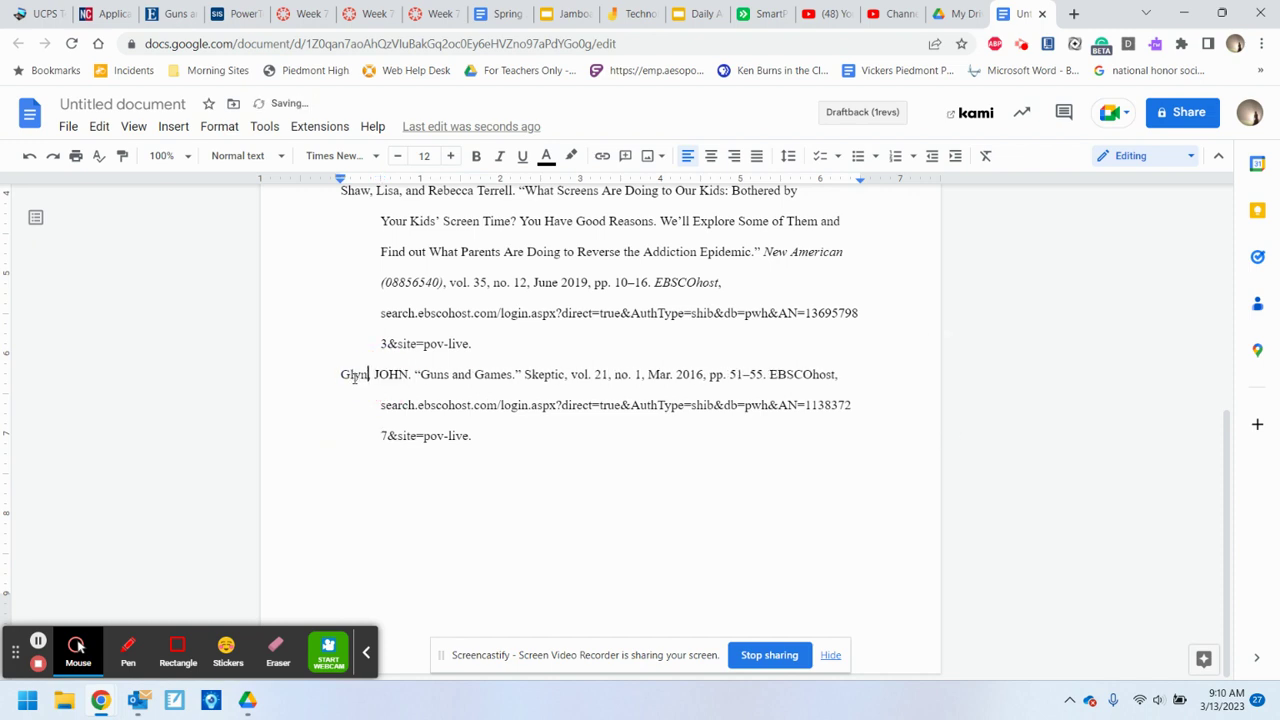
pyautogui.write(',')
pyautogui.moveTo(415, 375); pyautogui.dragTo(390, 377)
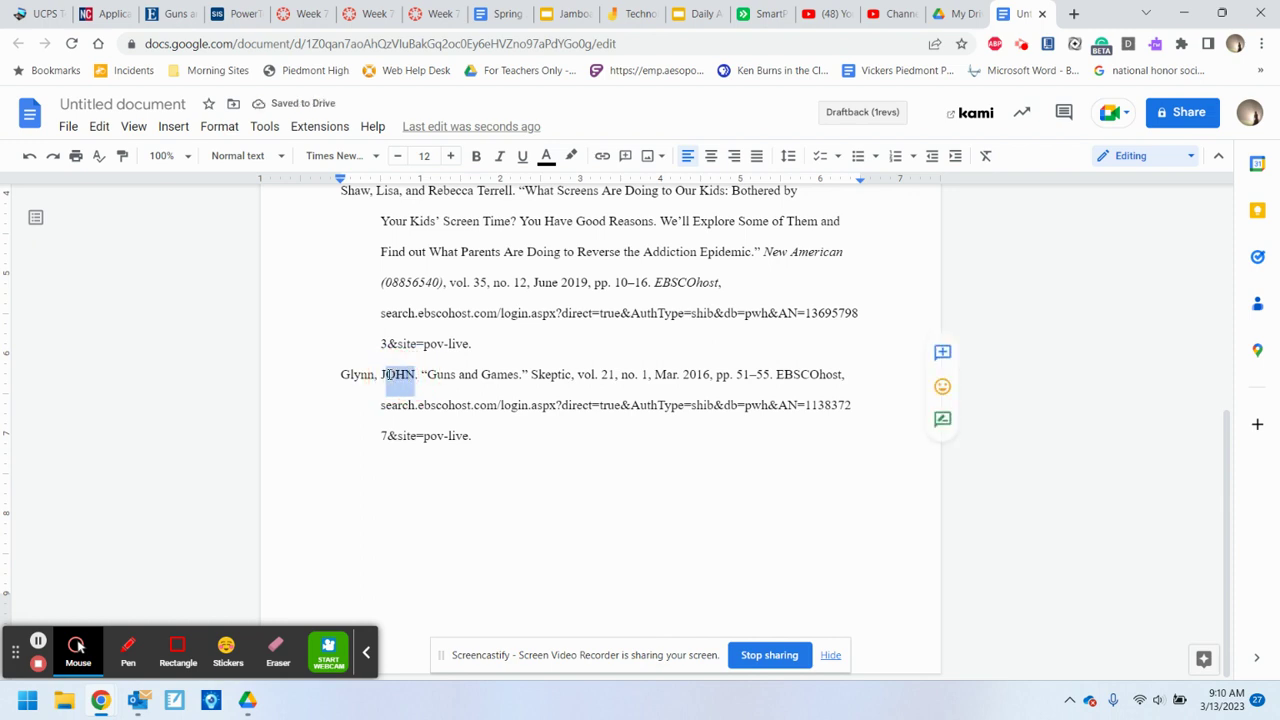
pyautogui.write('ohn')
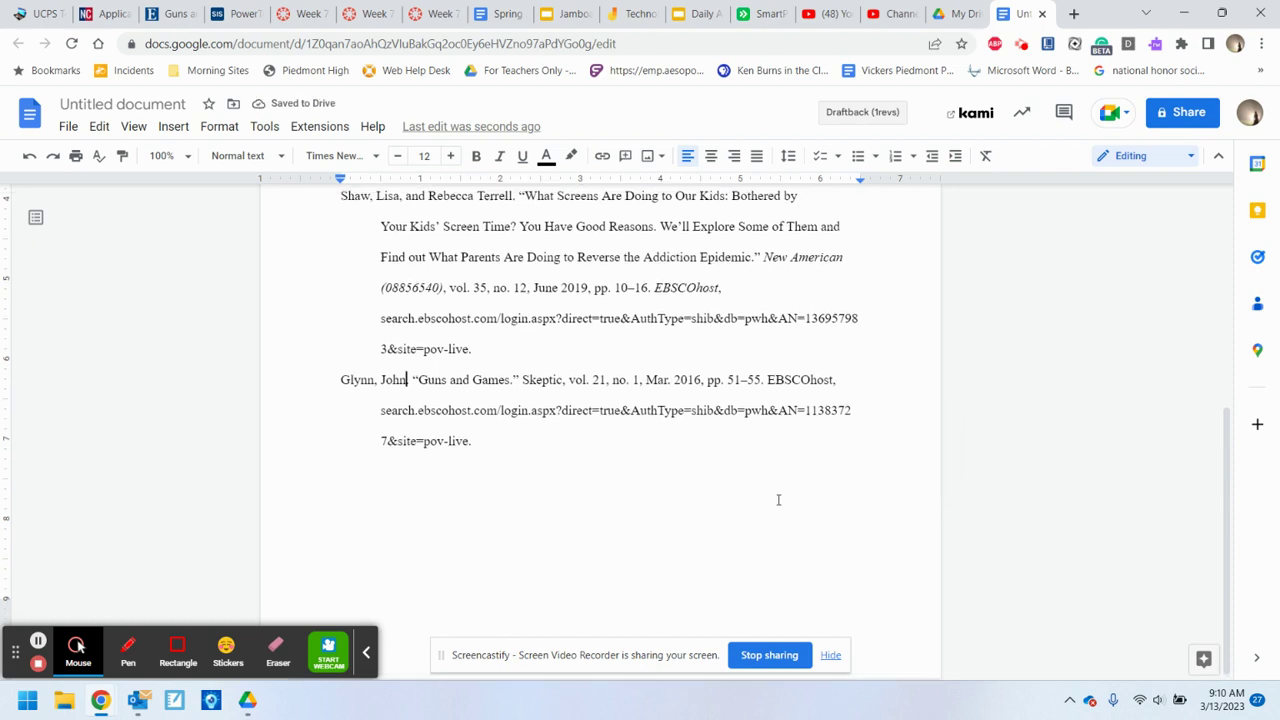
# - Move the "Guns and Games" citation between the other two Works Cited entries, with a line break separating it from the following entry
pyautogui.scroll(2, 777, 500)
pyautogui.click(476, 601)
pyautogui.moveTo(476, 601); pyautogui.dragTo(340, 357)
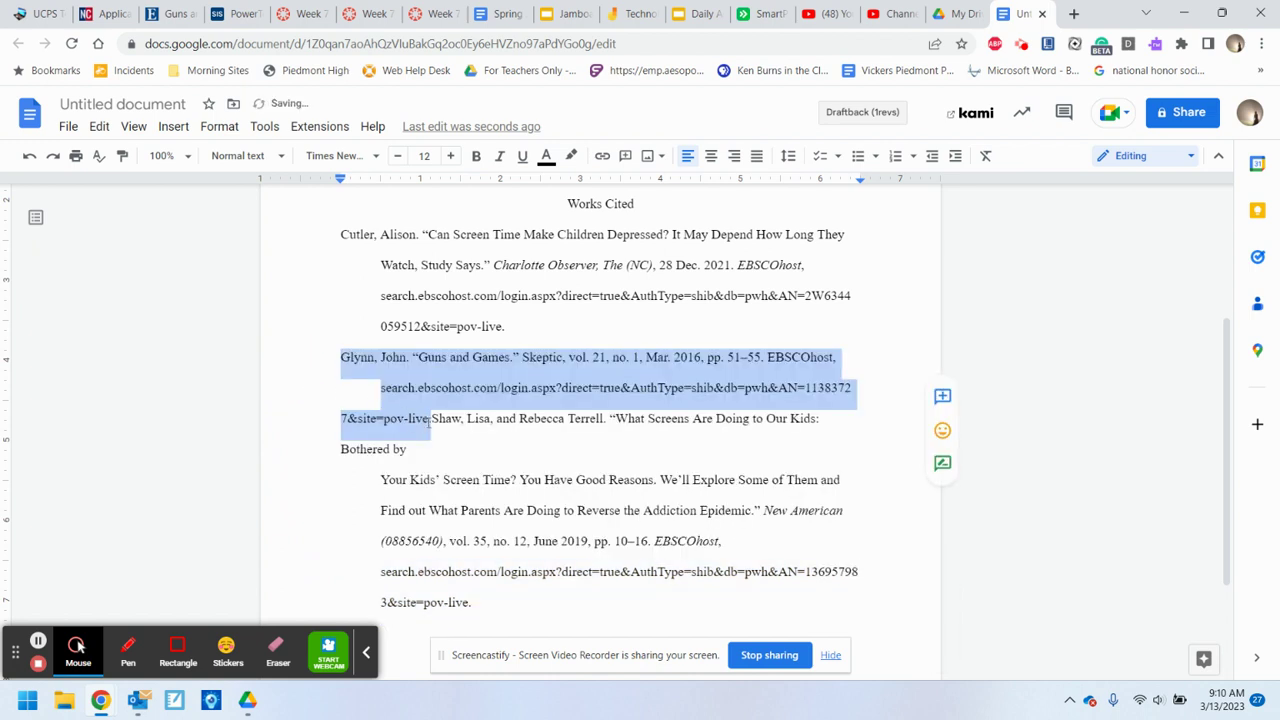
pyautogui.click(431, 418)
pyautogui.press('Return')
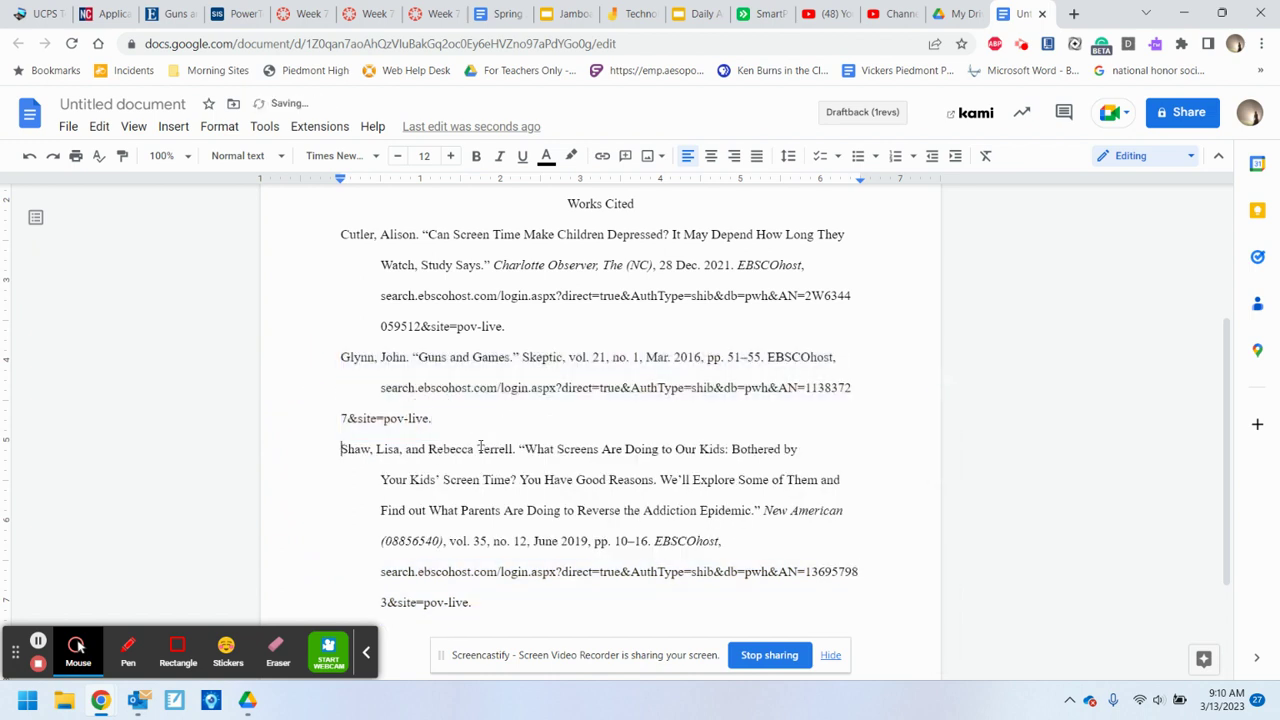
# - Fix the hanging indent on the last line of the relocated "Guns and Games" citation, removing the stray spacing inside its web address
pyautogui.click(341, 418)
pyautogui.press('BackSpace')
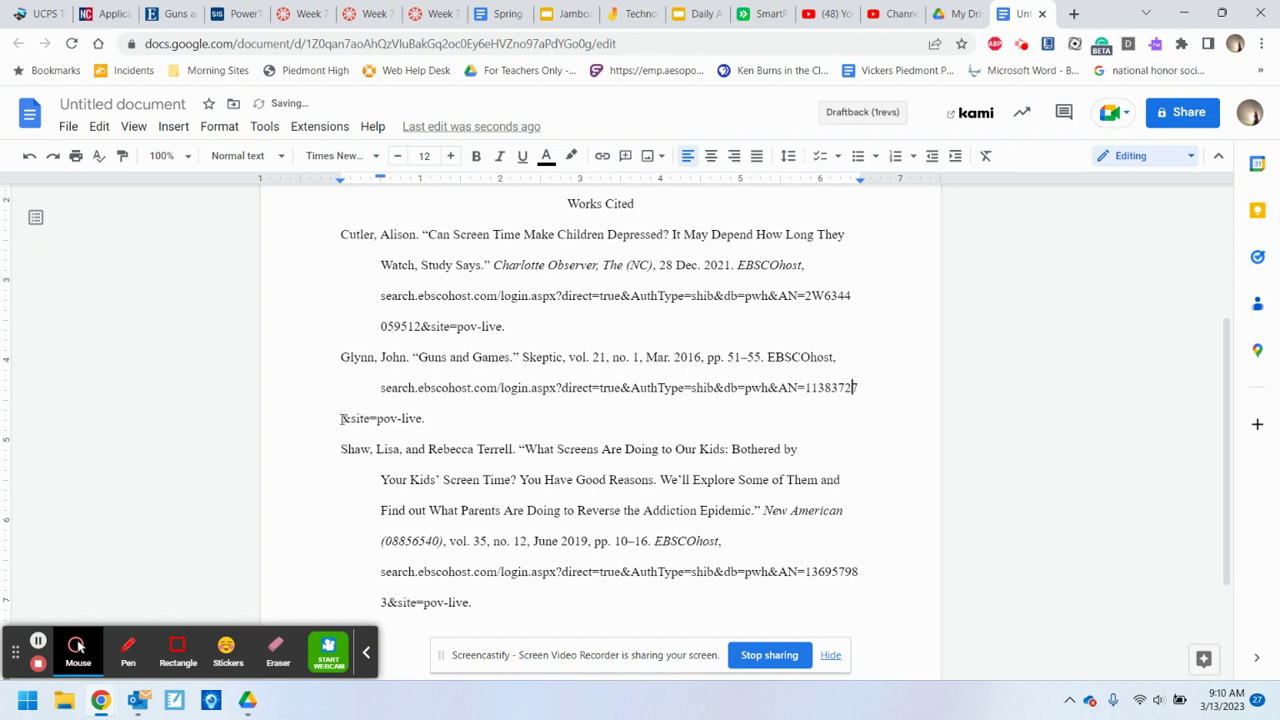